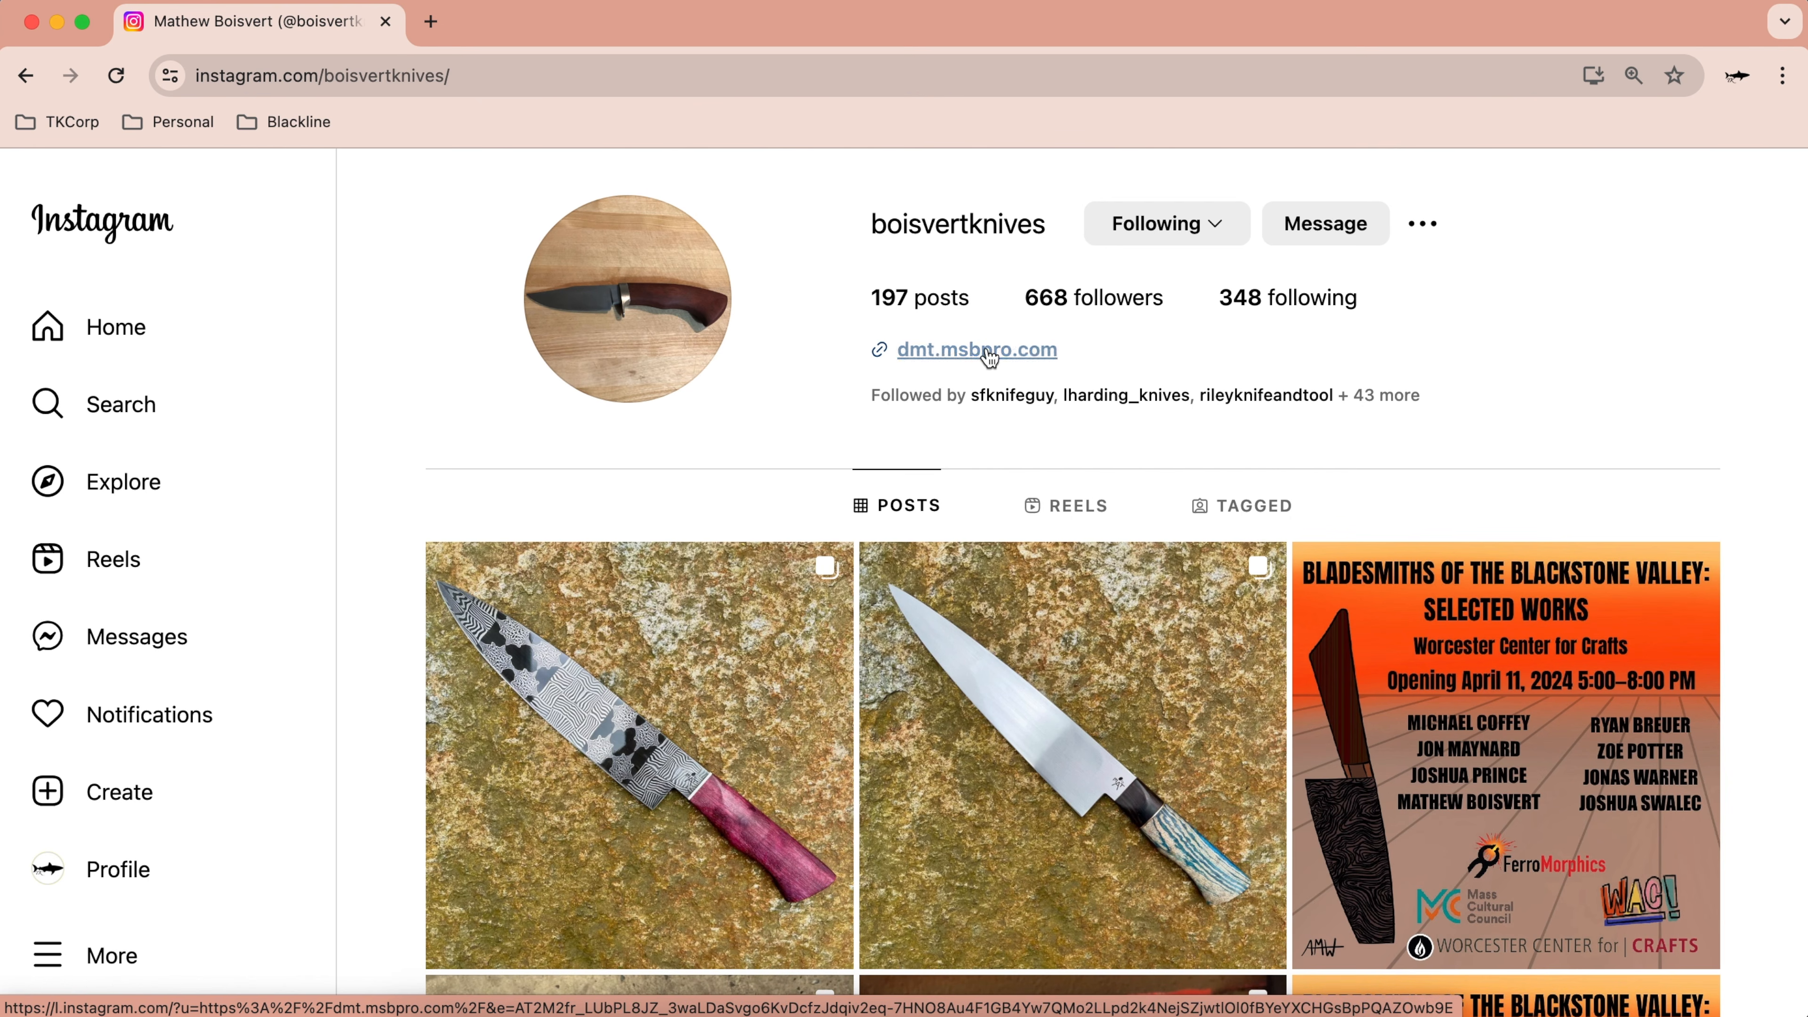
# Step: Follow the dmt.msbpro.com link on the bladesmith's Instagram profile
pyautogui.click(989, 358)
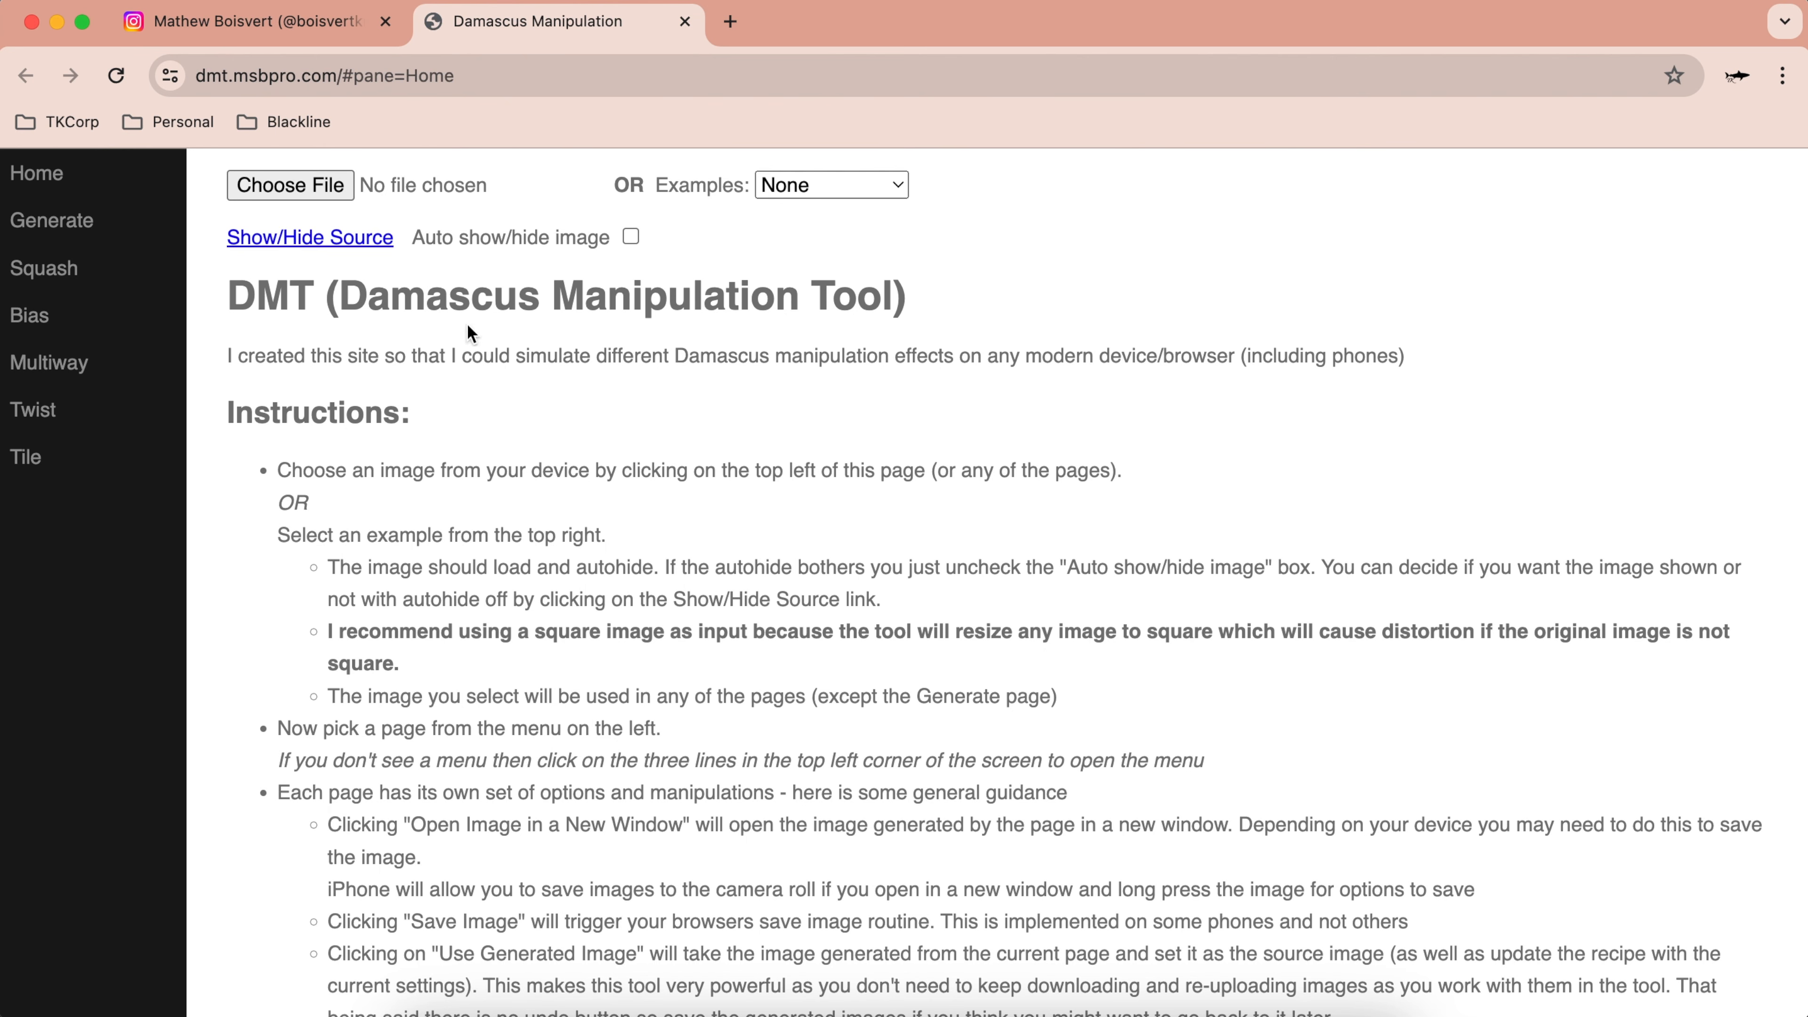
# Step: Read the Home instructions and try loading a source image from the device
pyautogui.scroll(-15, 837, 774)
pyautogui.scroll(15, 836, 774)
pyautogui.scroll(-1, 836, 774)
pyautogui.scroll(1, 836, 774)
pyautogui.click(286, 179)
pyautogui.click(307, 188)
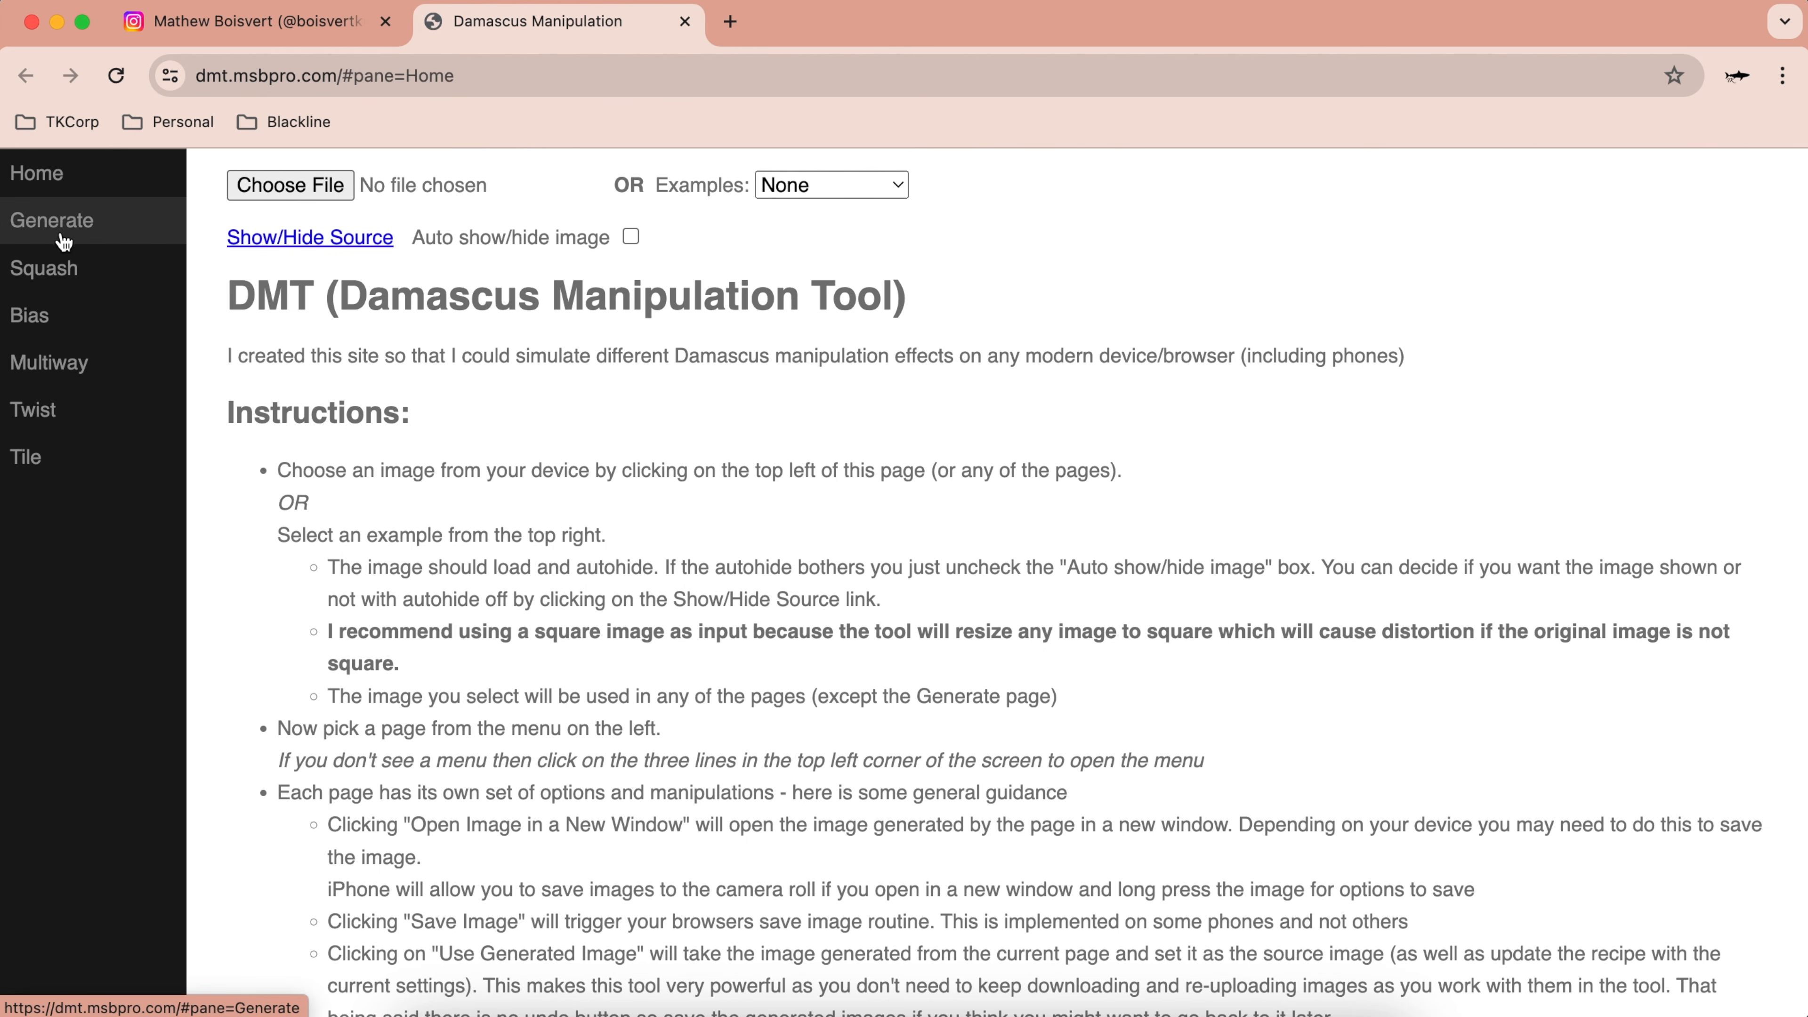
# Step: Bring up the Generate page with its Count 50 Layers pattern preview
pyautogui.scroll(-5, 670, 568)
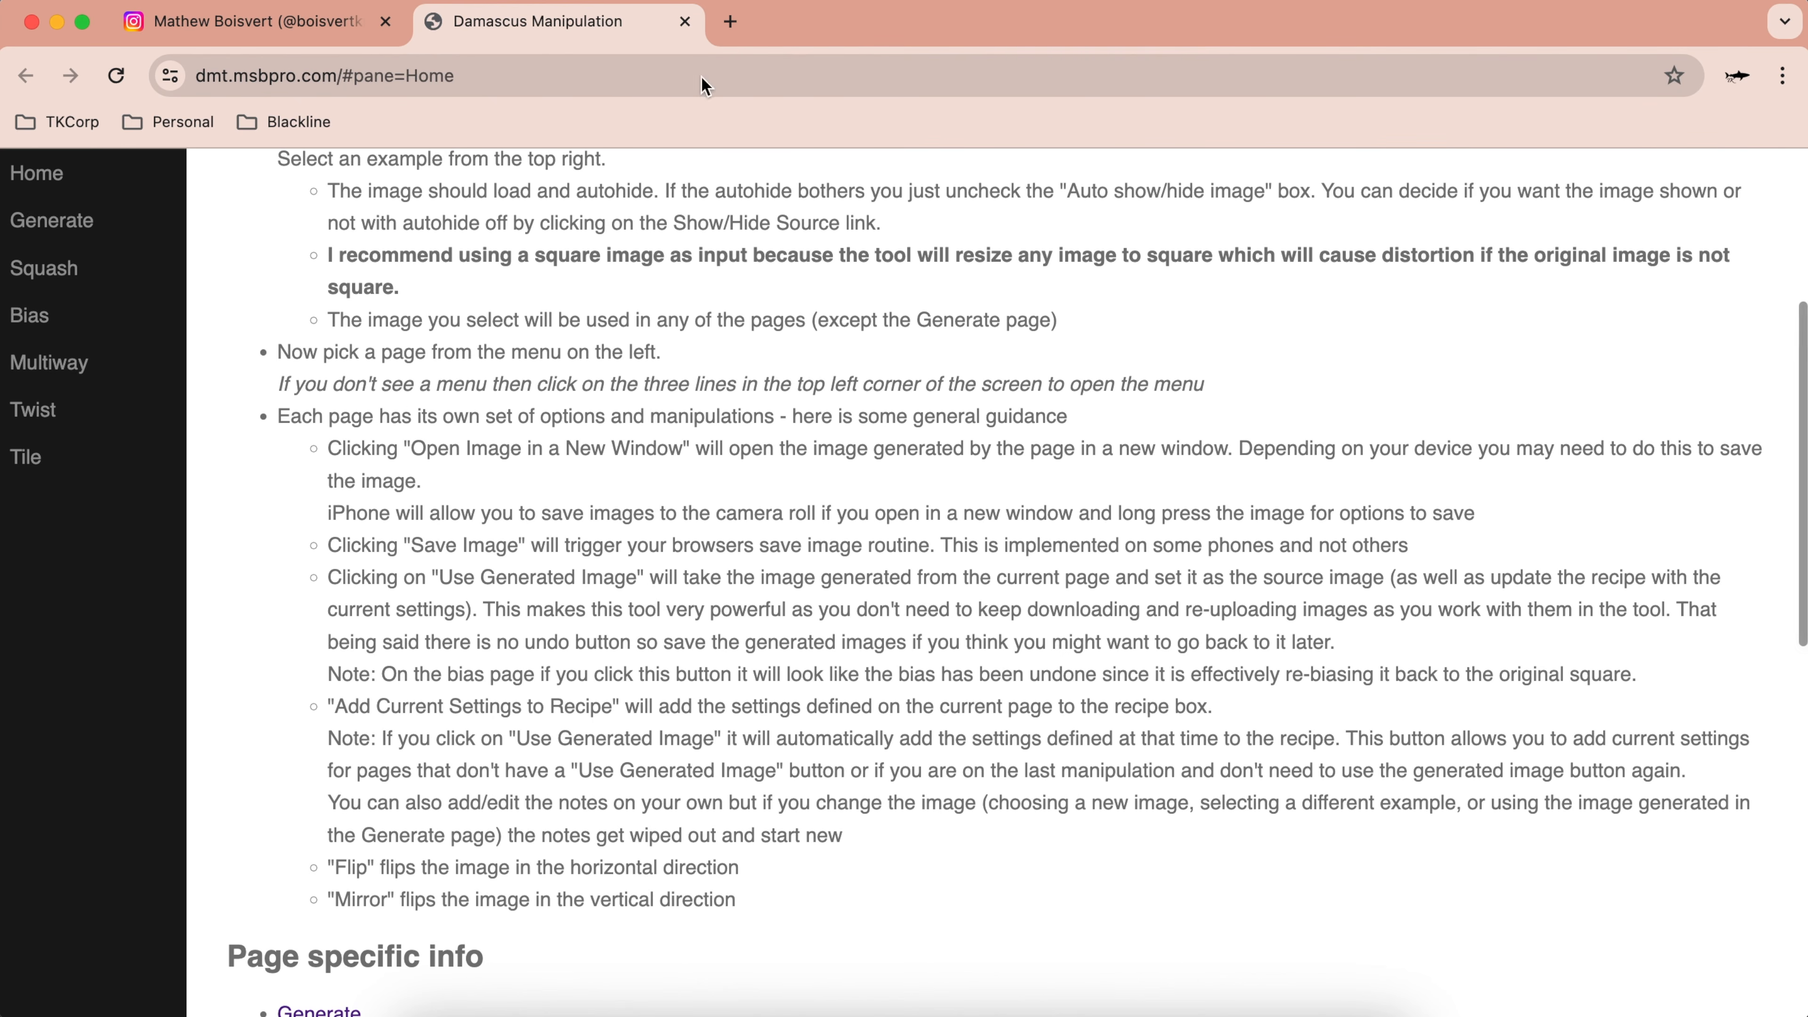
pyautogui.scroll(5, 766, 458)
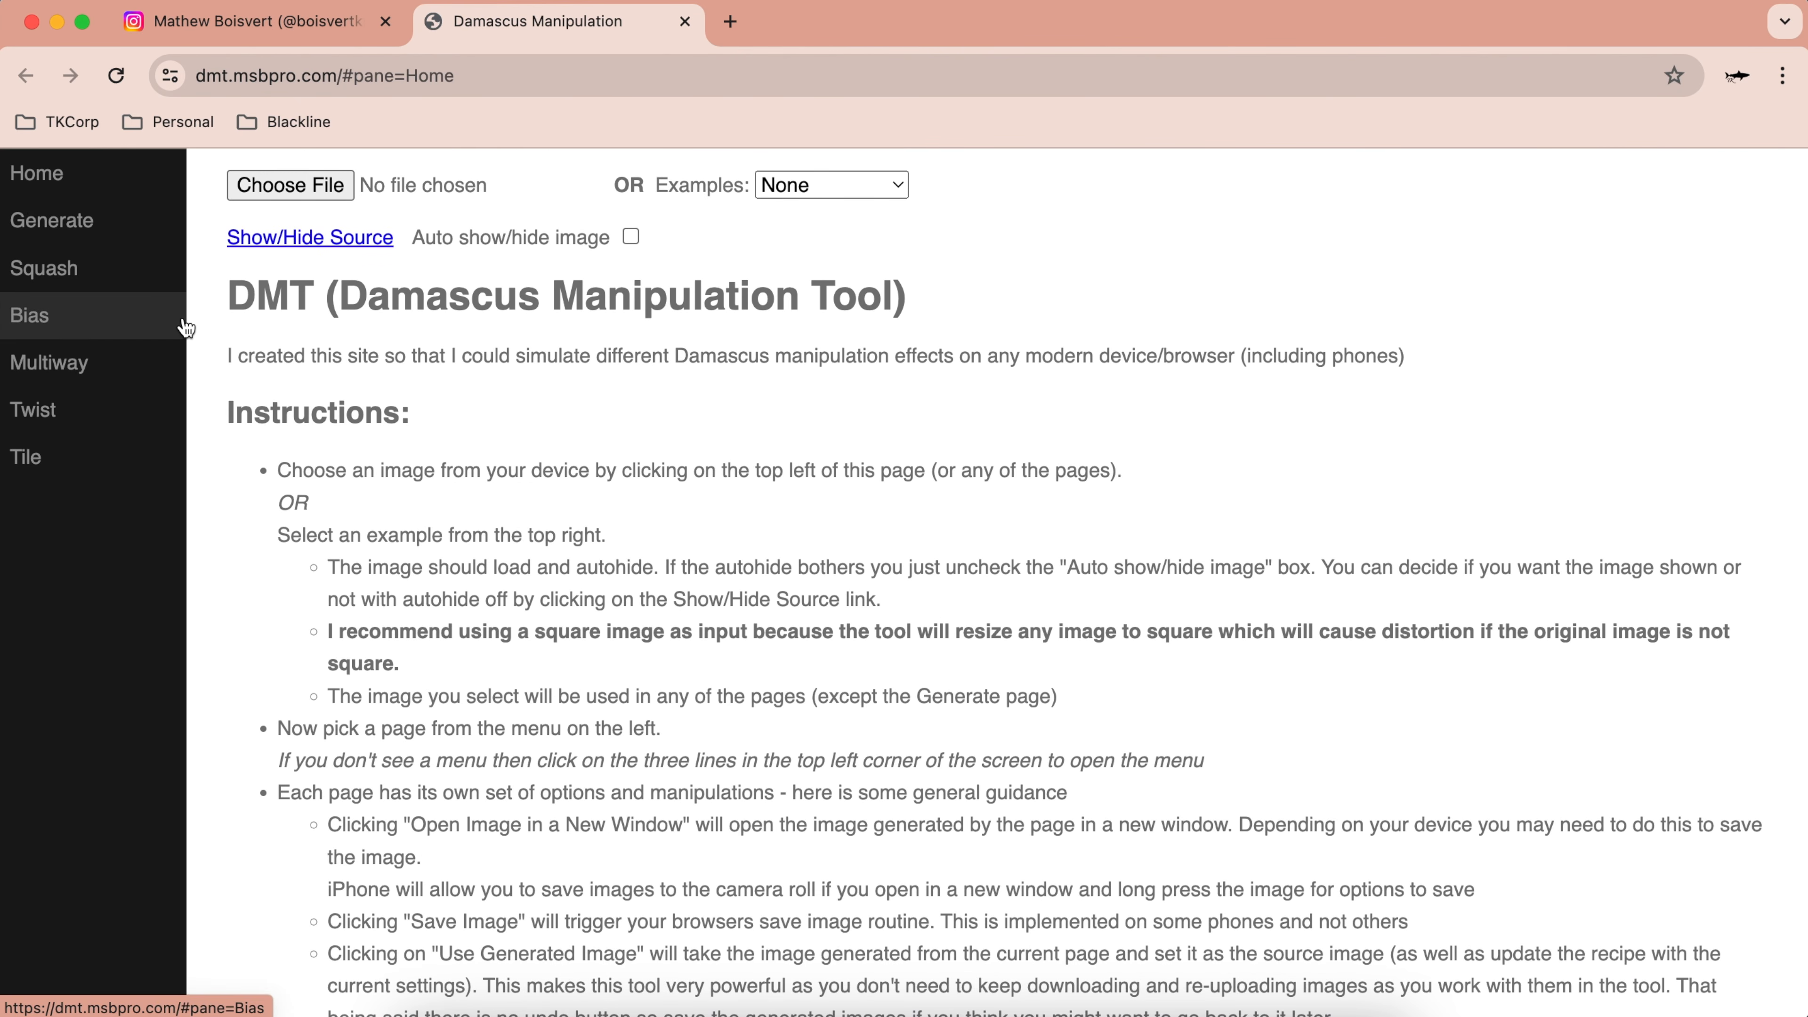
pyautogui.click(65, 233)
pyautogui.scroll(-1, 794, 767)
pyautogui.scroll(1, 788, 670)
pyautogui.scroll(-5, 516, 925)
pyautogui.scroll(5, 514, 894)
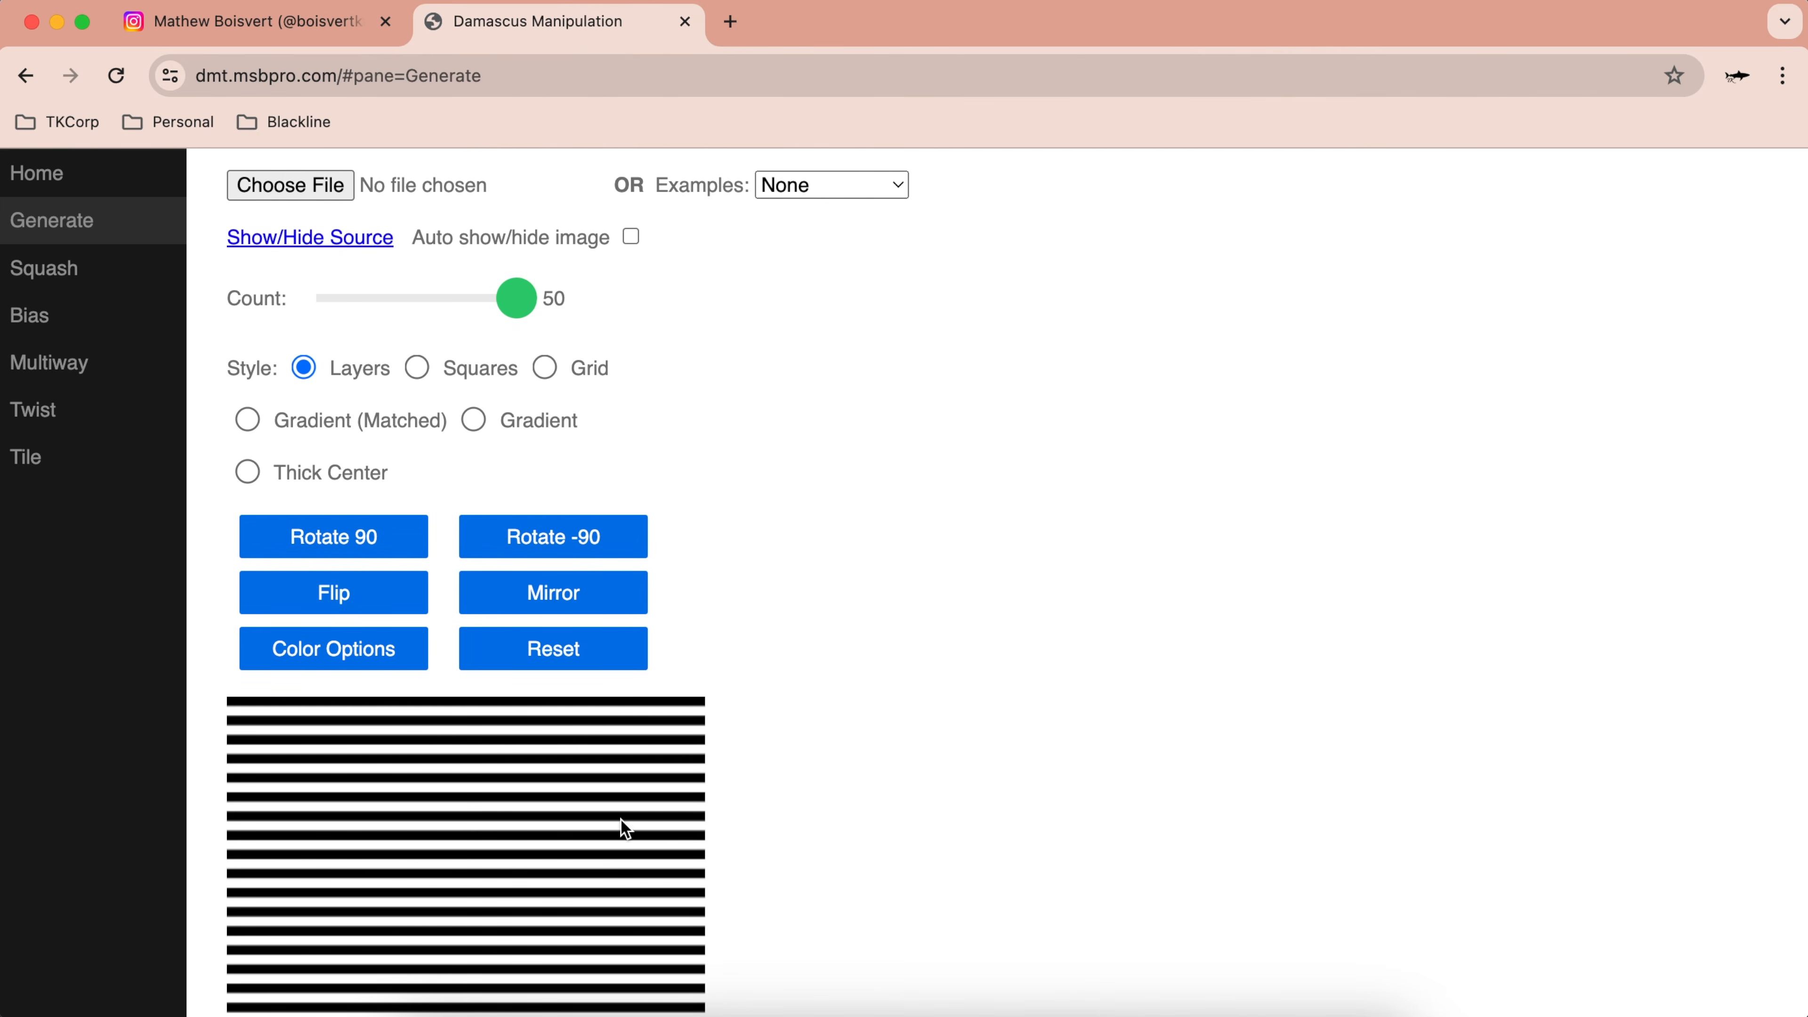
pyautogui.scroll(-5, 631, 853)
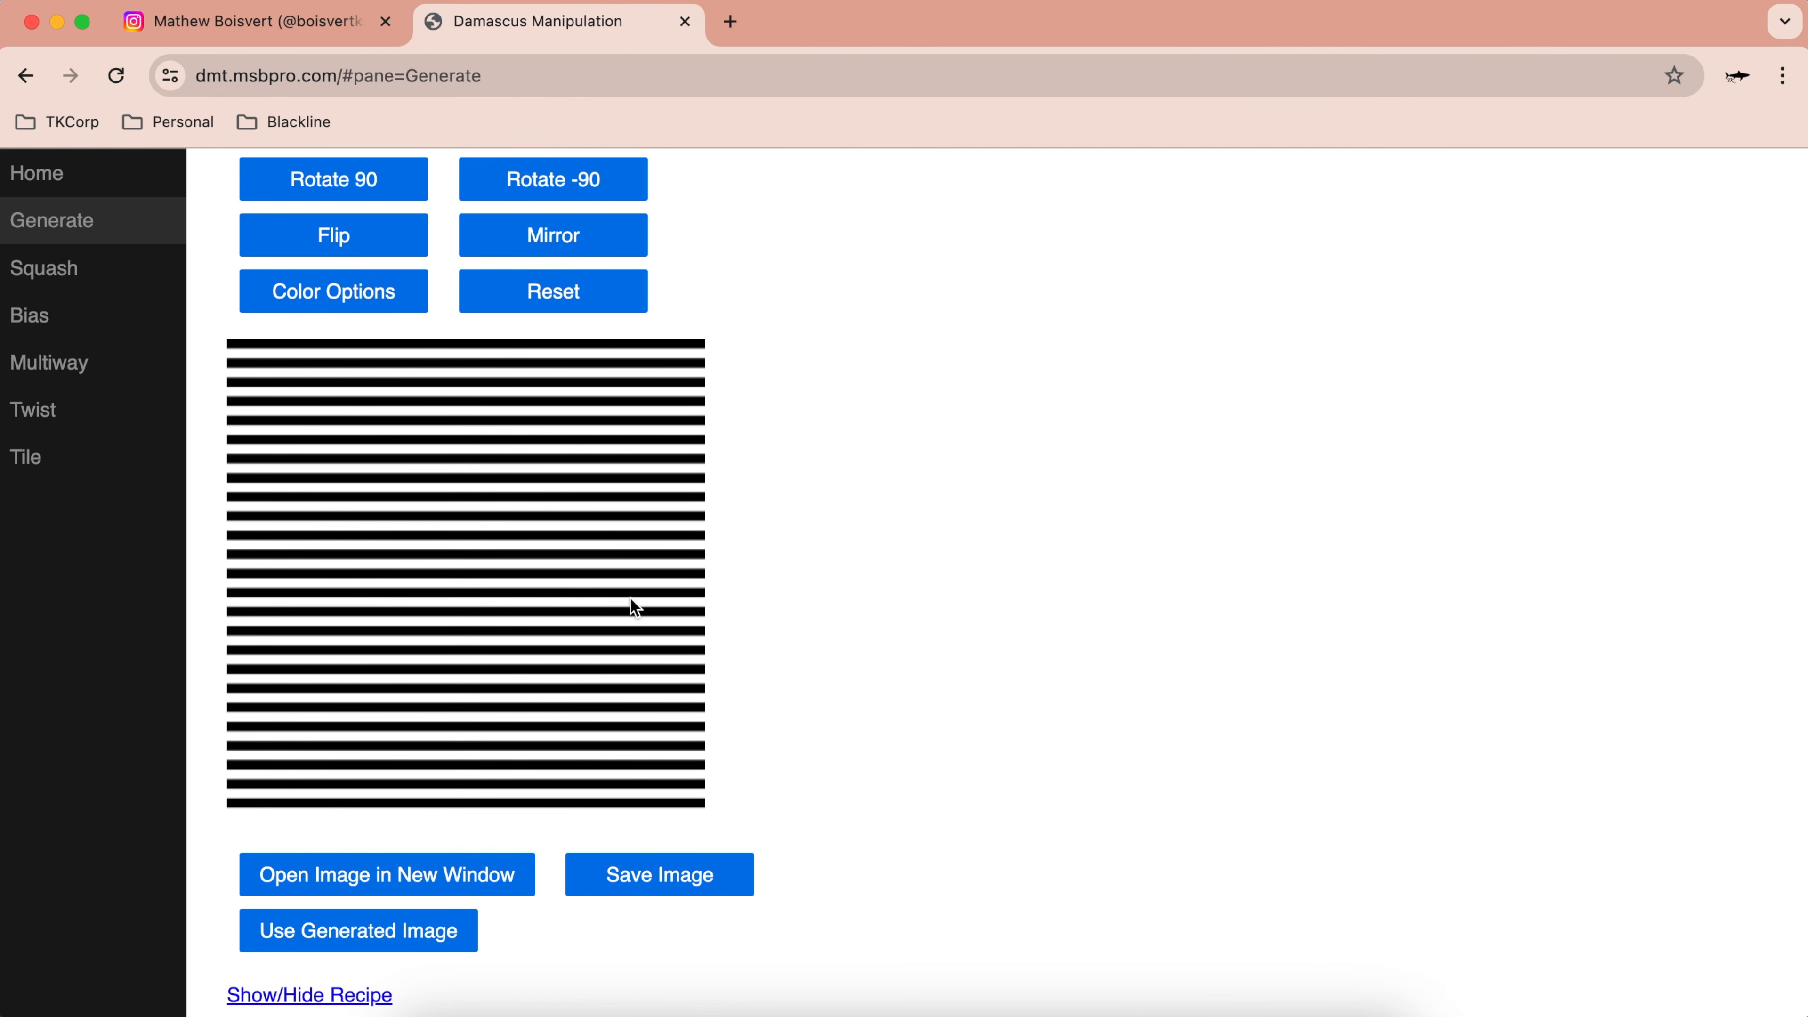
pyautogui.scroll(5, 573, 402)
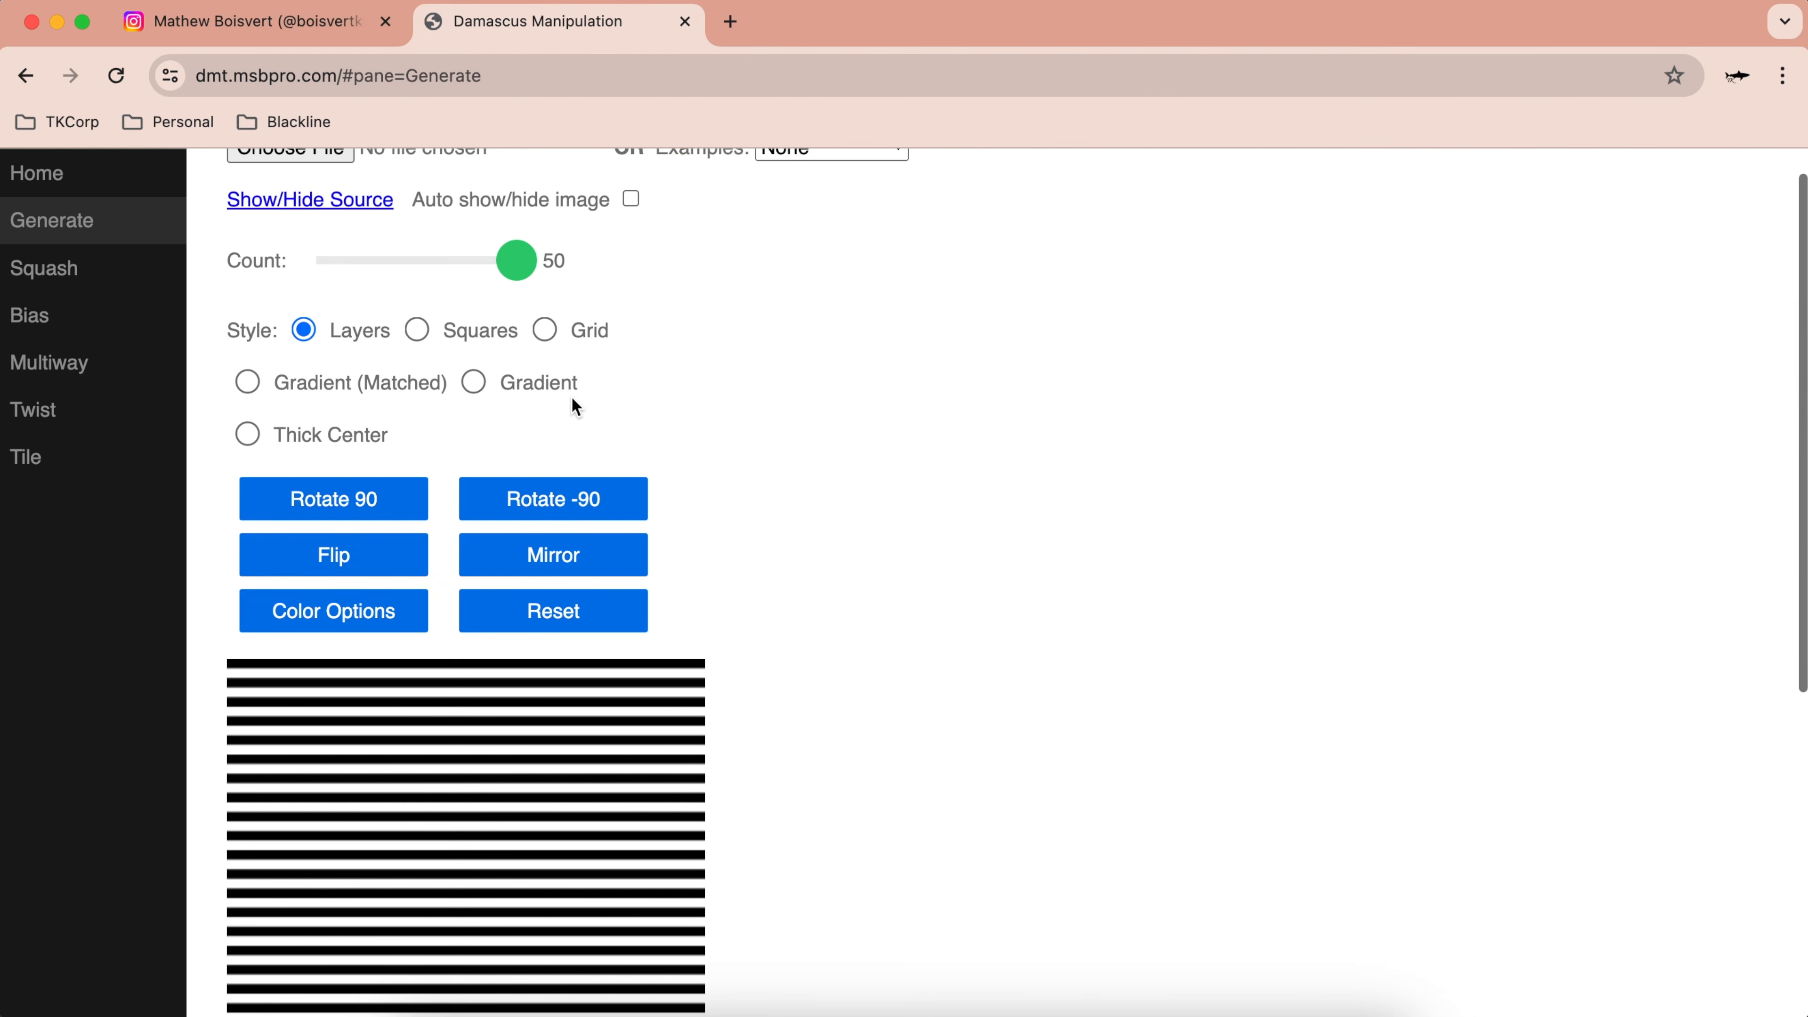
pyautogui.click(370, 557)
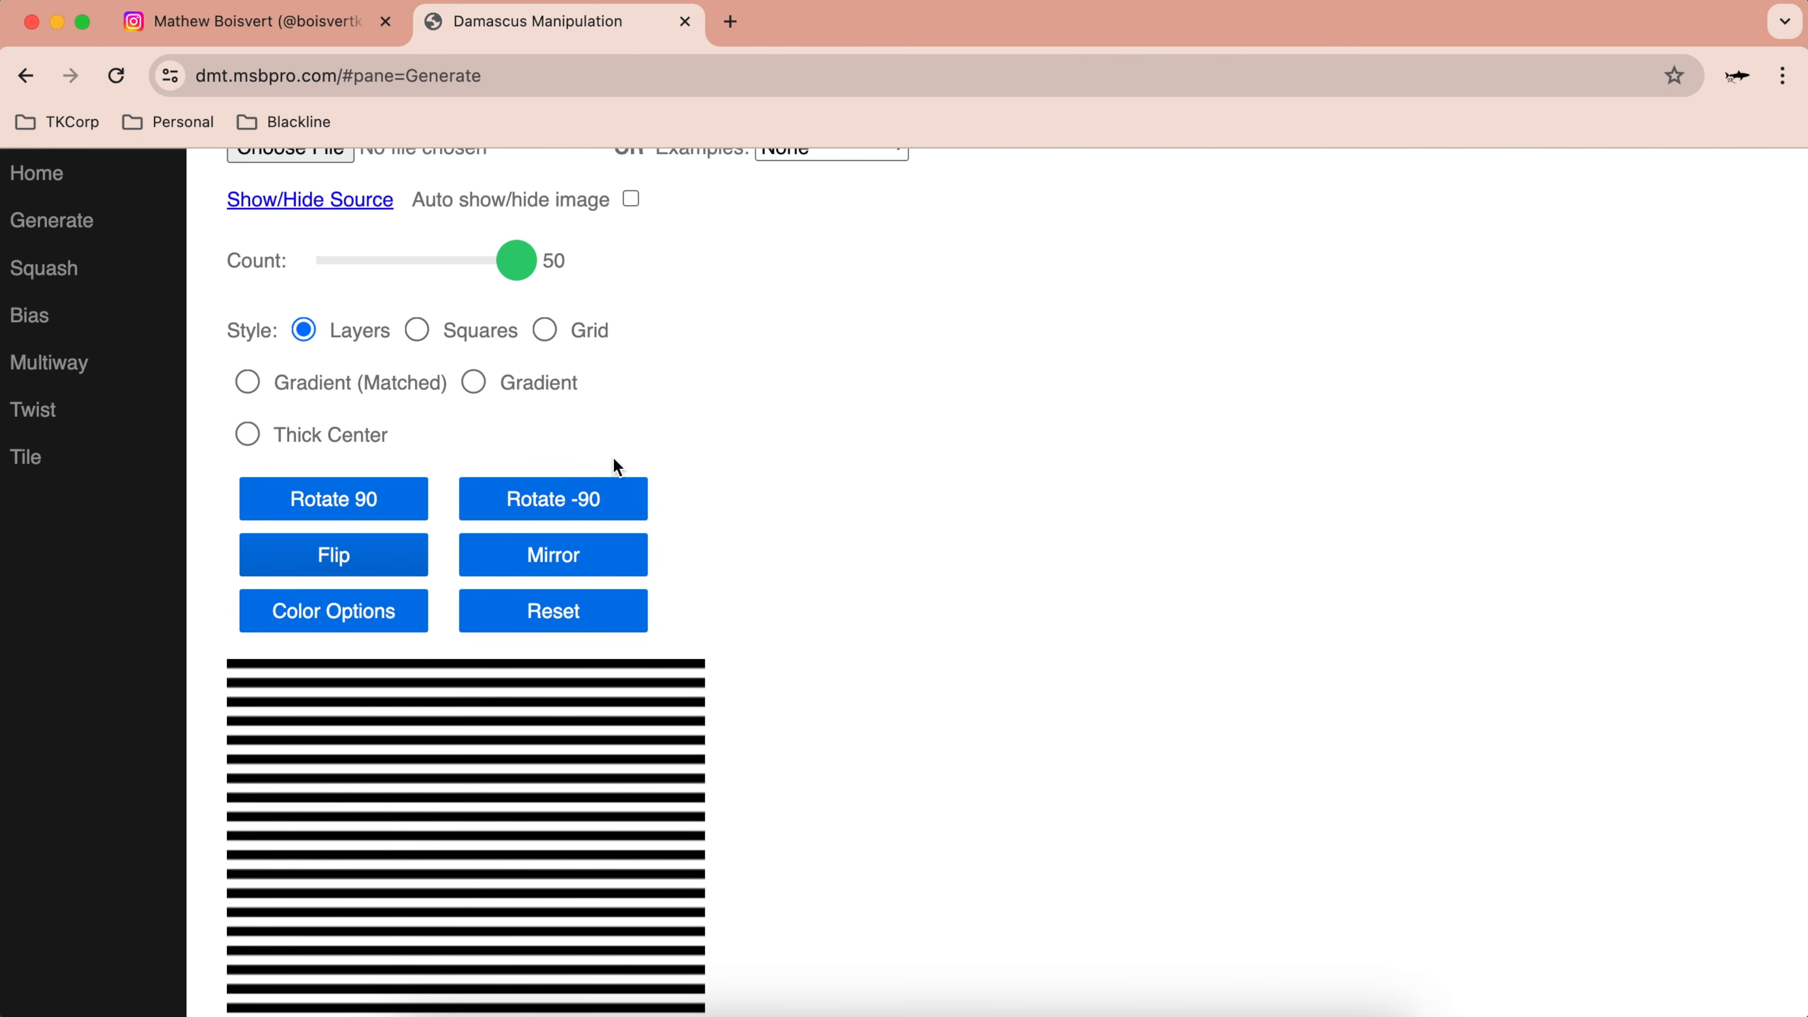
pyautogui.click(401, 517)
pyautogui.click(378, 504)
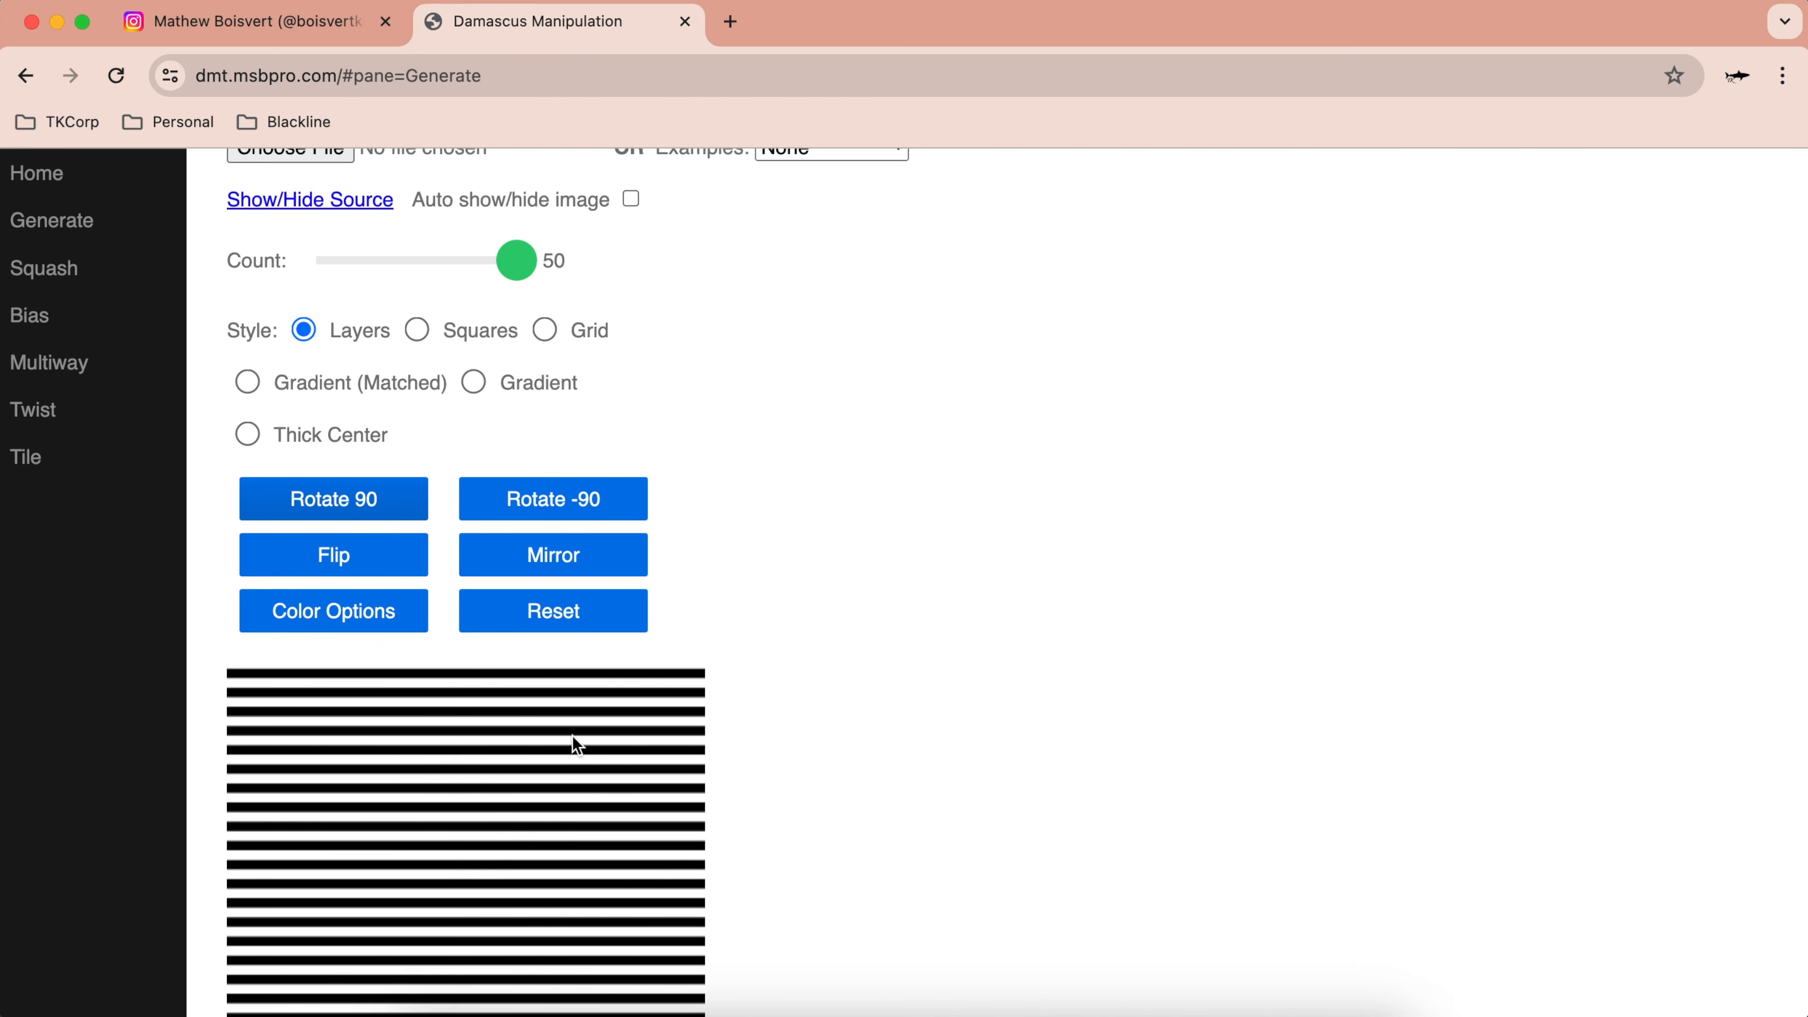
pyautogui.scroll(-5, 560, 695)
pyautogui.scroll(5, 534, 311)
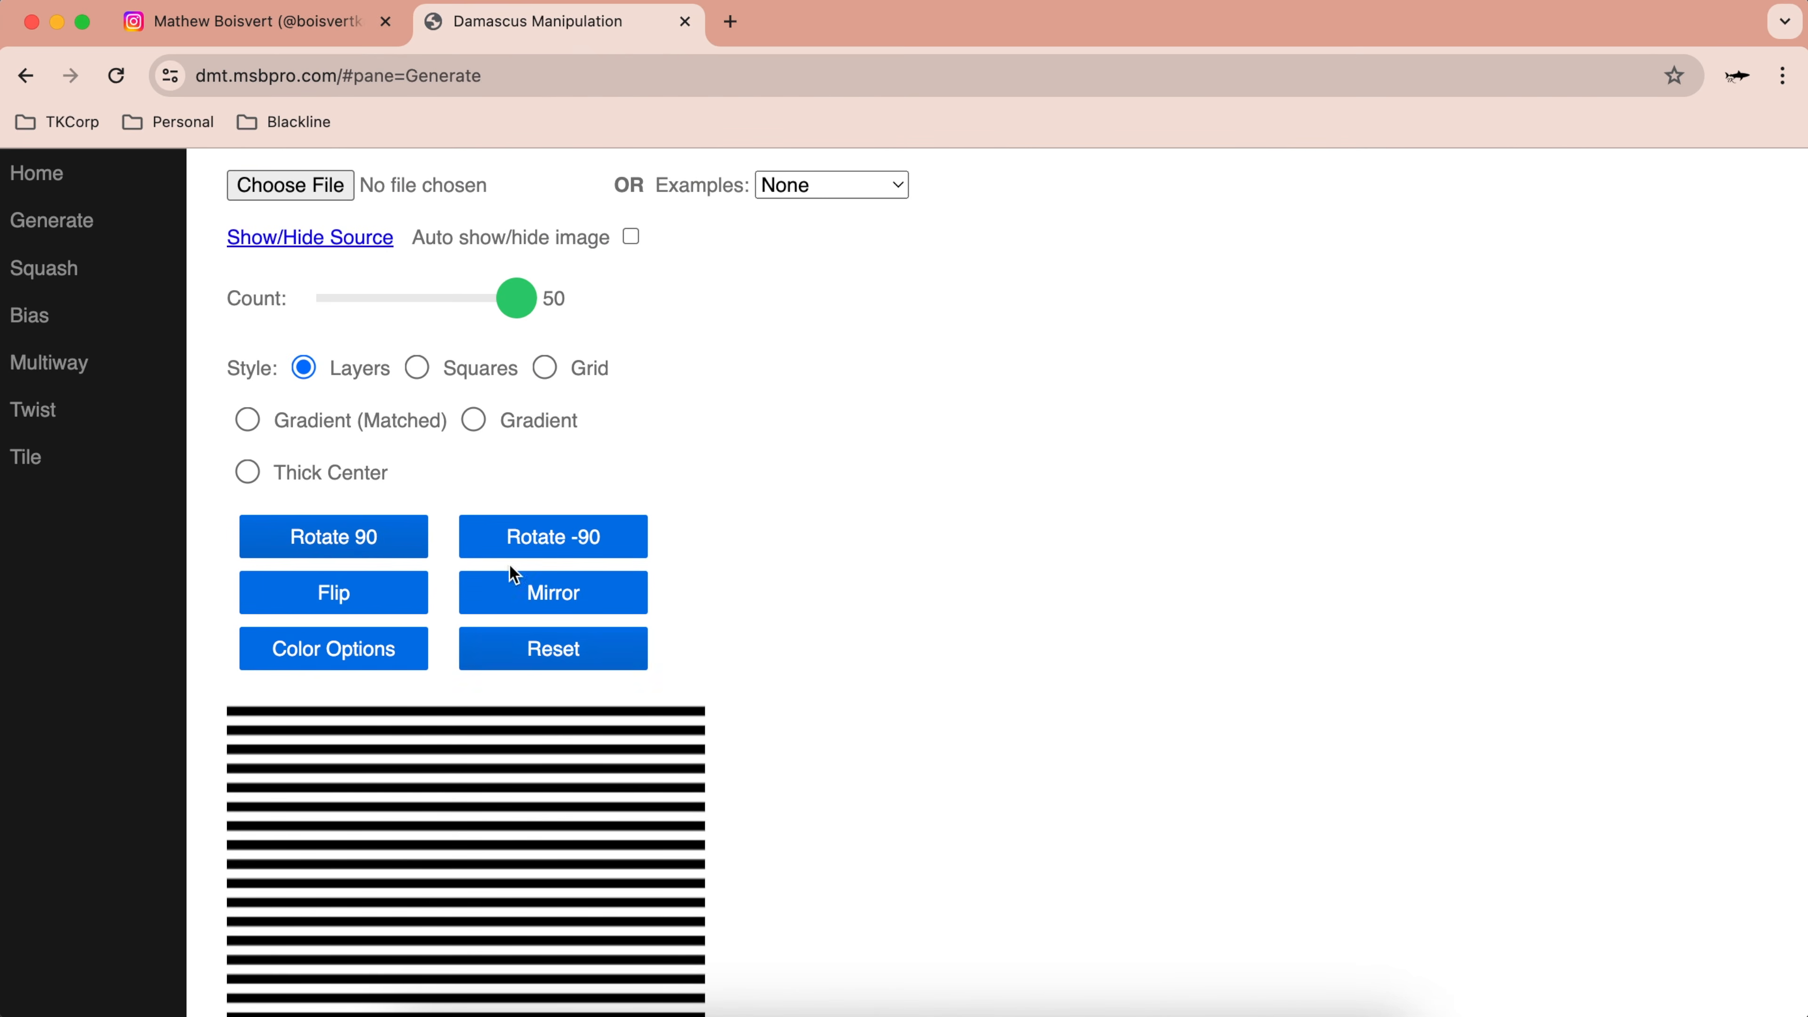
pyautogui.scroll(-5, 548, 719)
pyautogui.scroll(2, 544, 757)
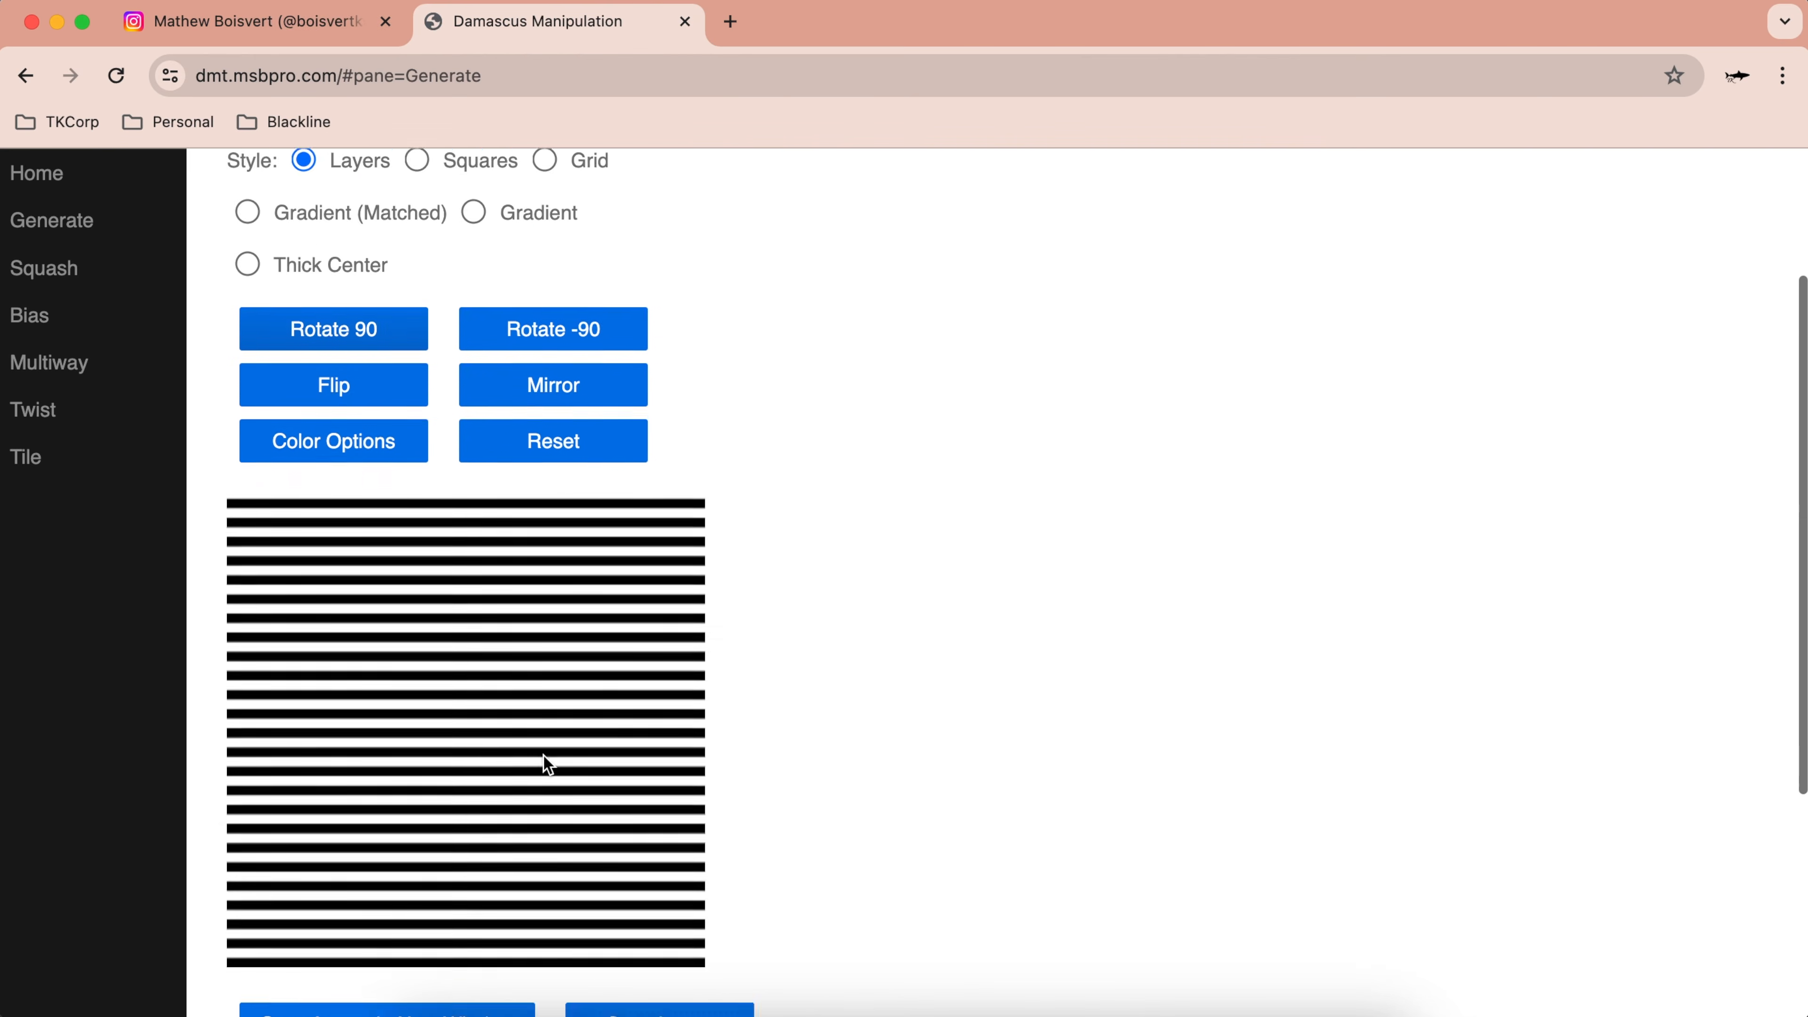
pyautogui.scroll(-4, 545, 757)
pyautogui.scroll(3, 563, 810)
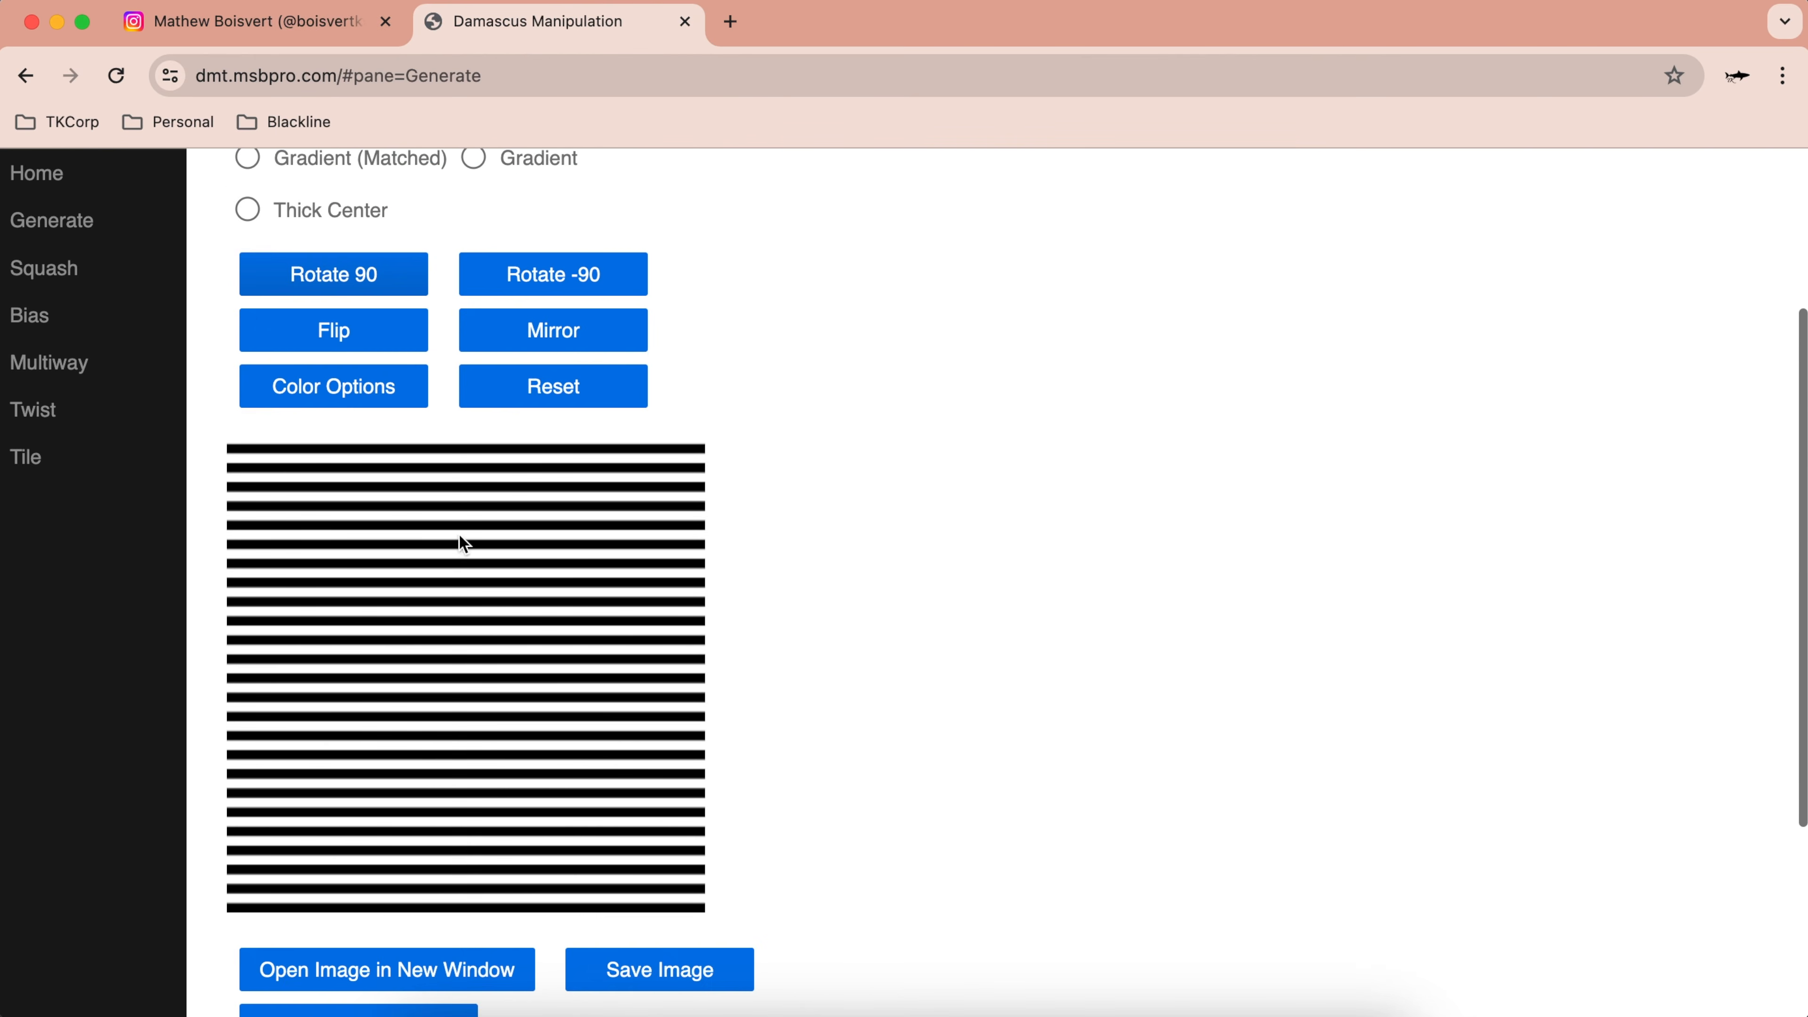
pyautogui.scroll(-2, 299, 605)
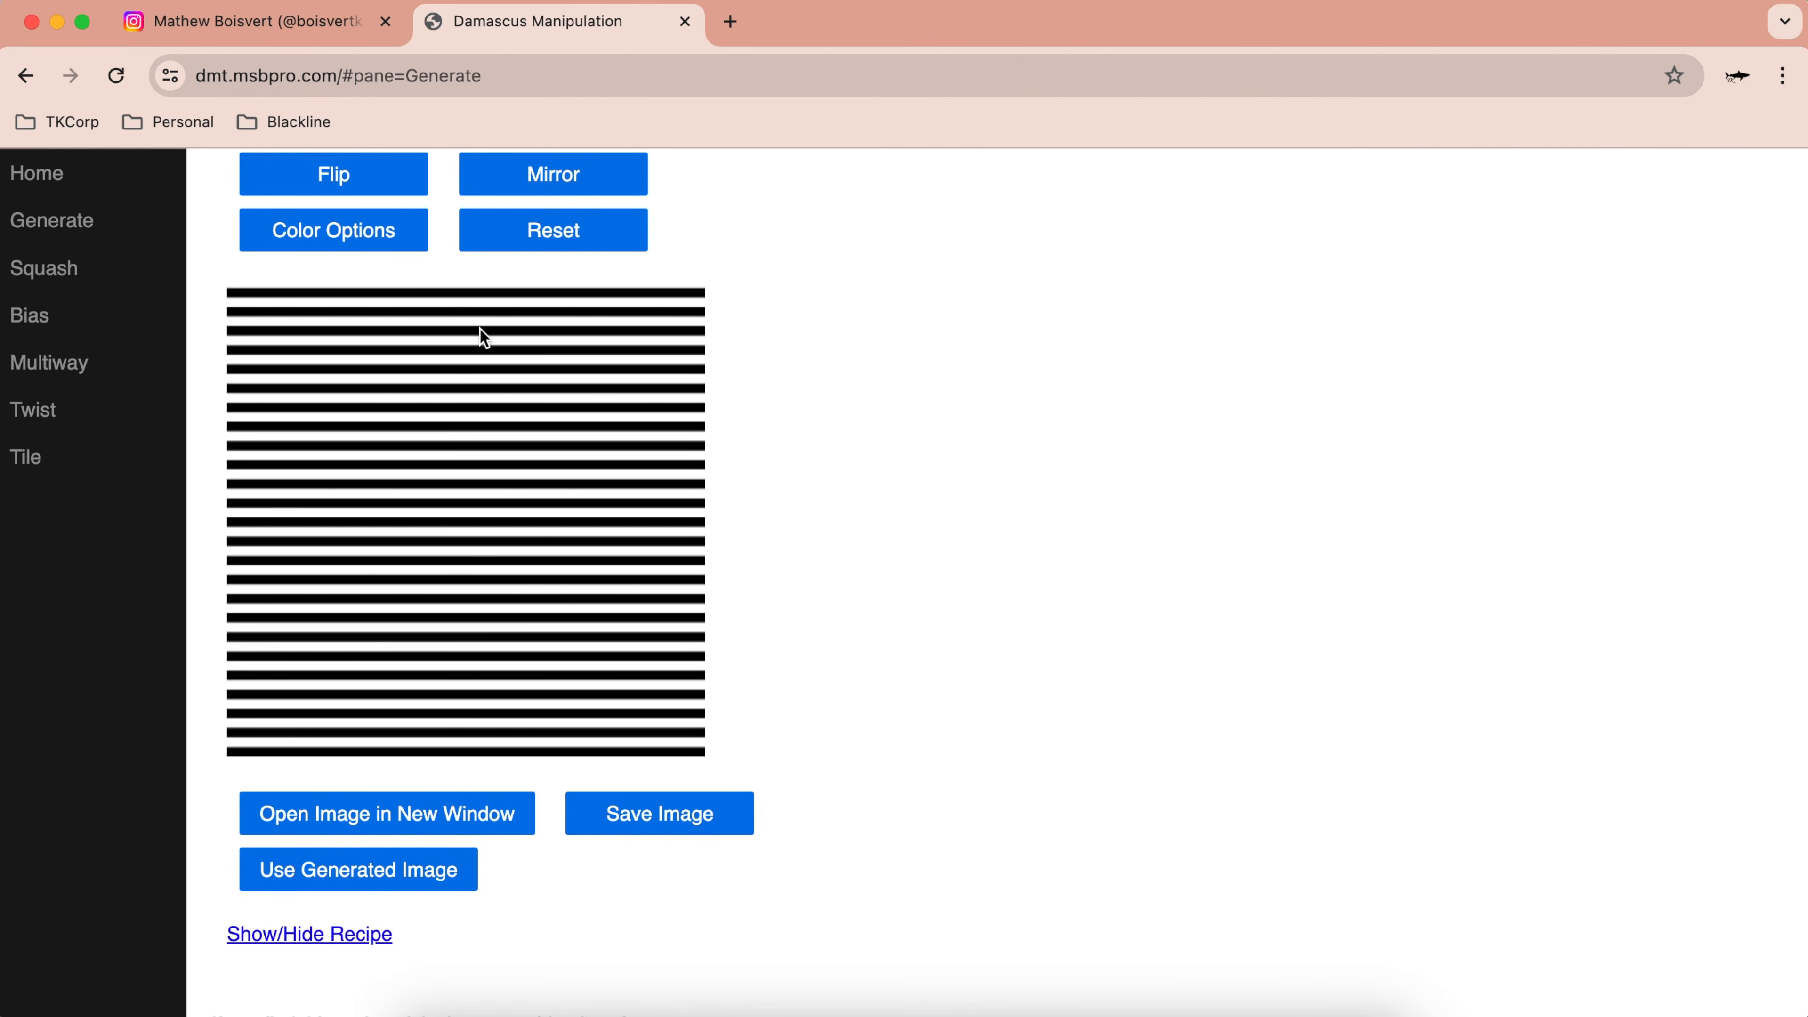
pyautogui.scroll(2, 562, 568)
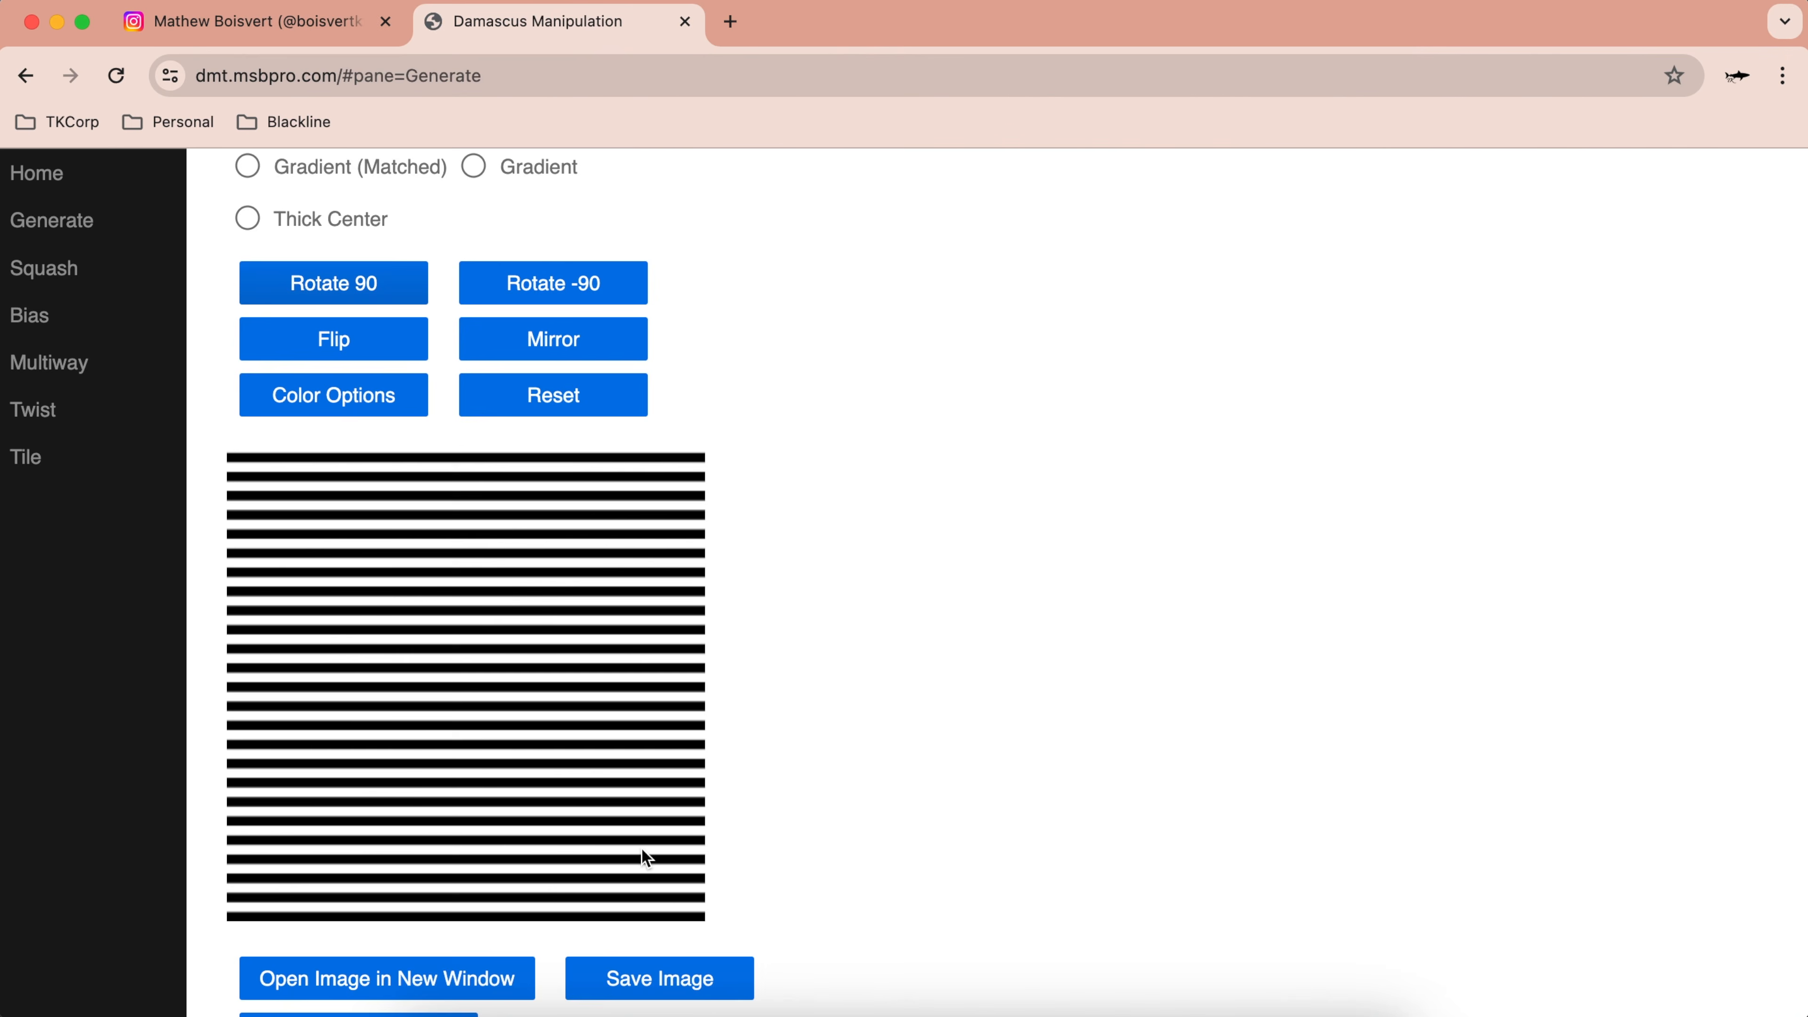
pyautogui.scroll(-3, 646, 858)
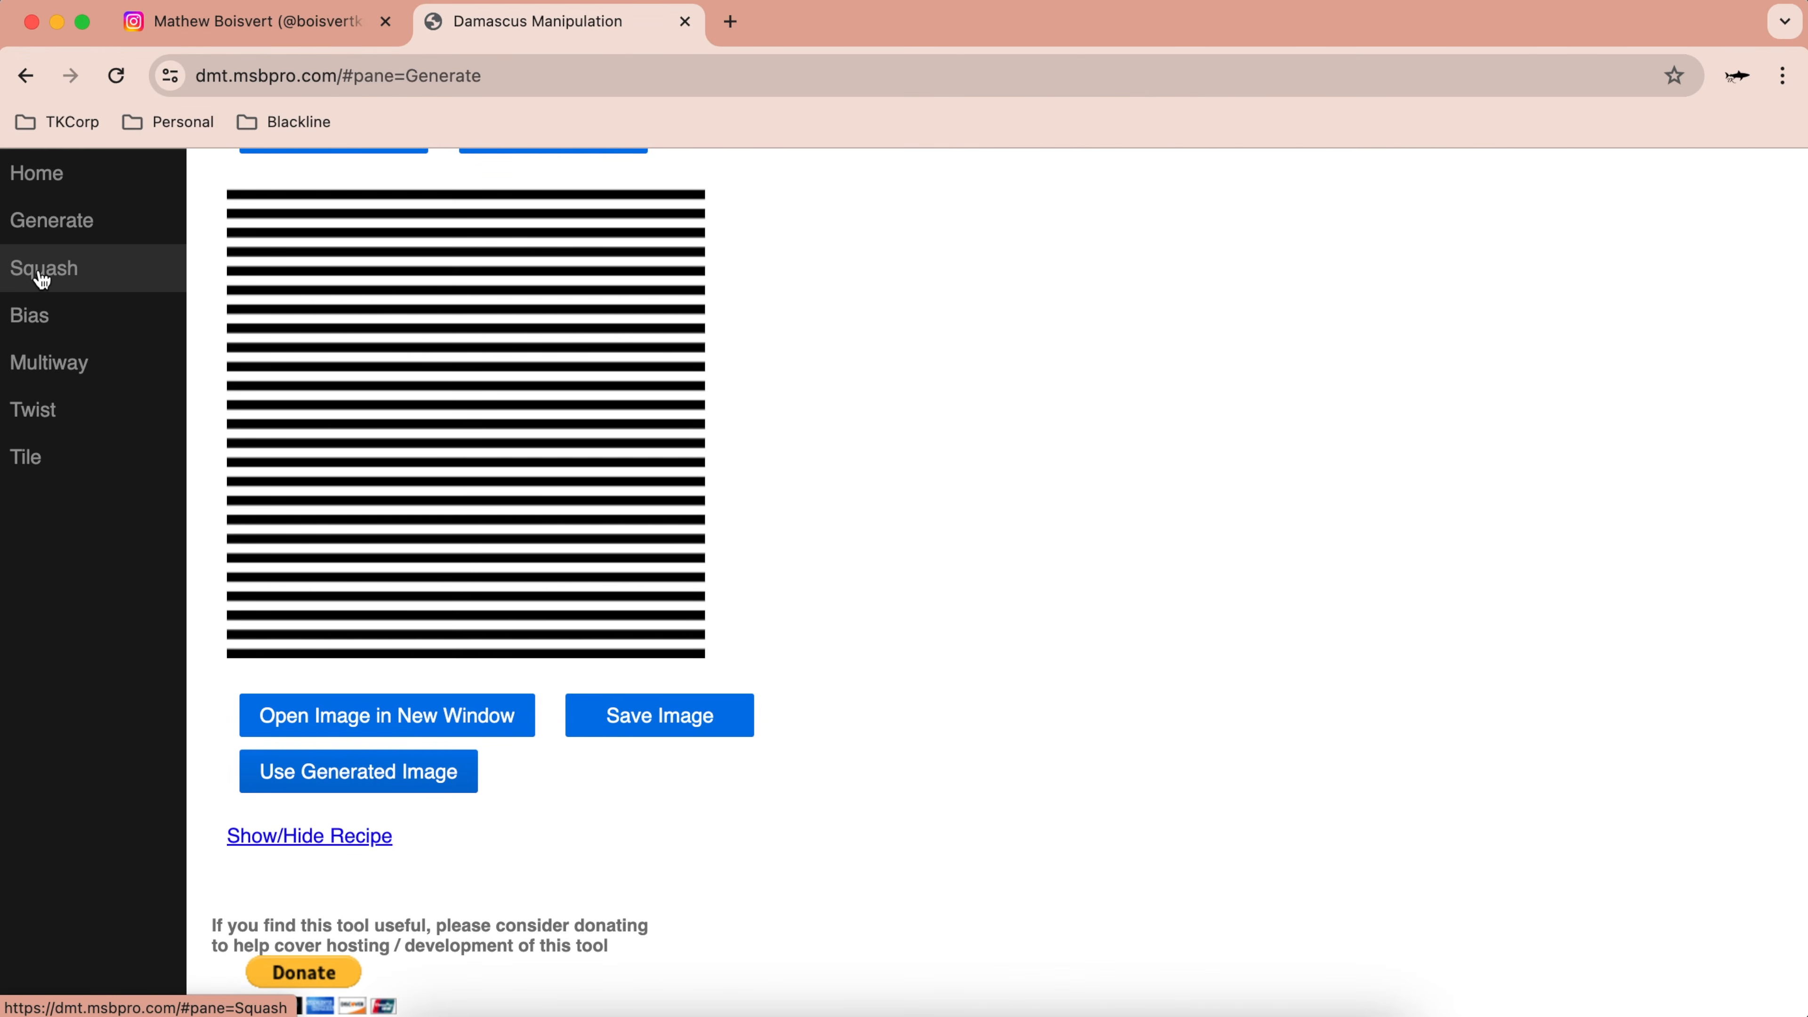
# Step: On the Squash page, turn the stripes vertical and halve the height twice for four repeats
pyautogui.click(91, 271)
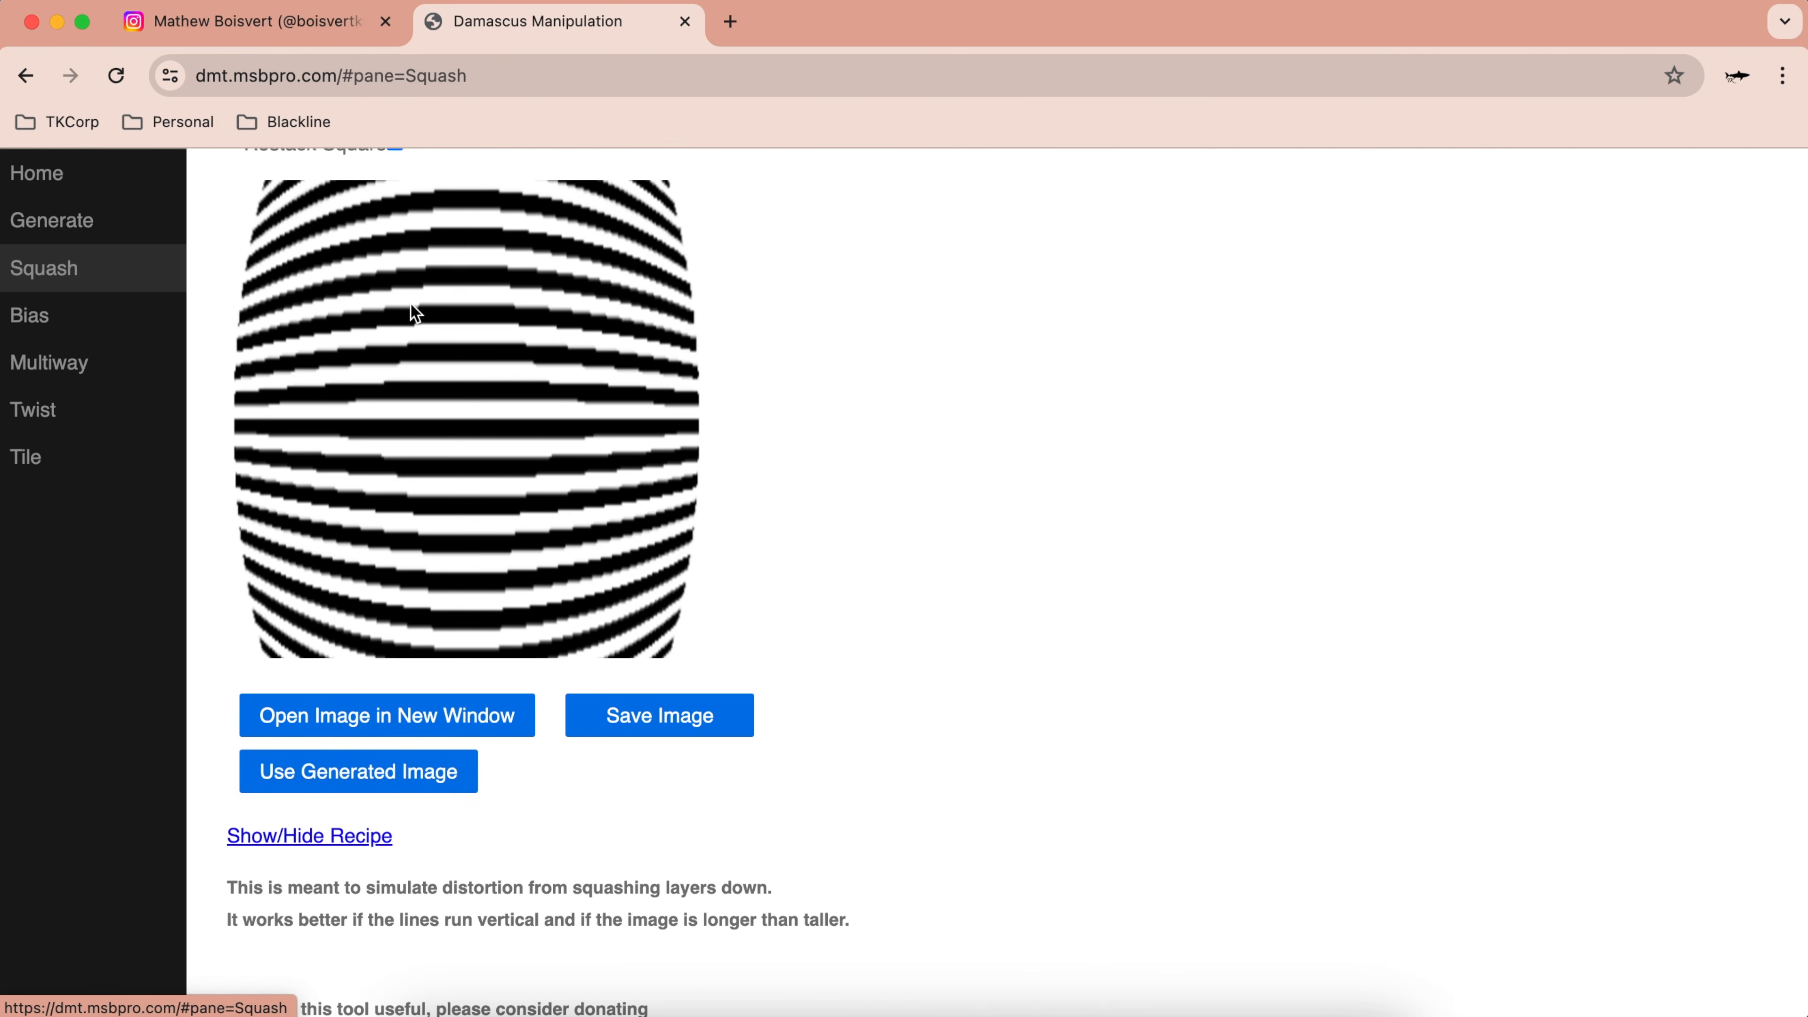
pyautogui.scroll(3, 447, 331)
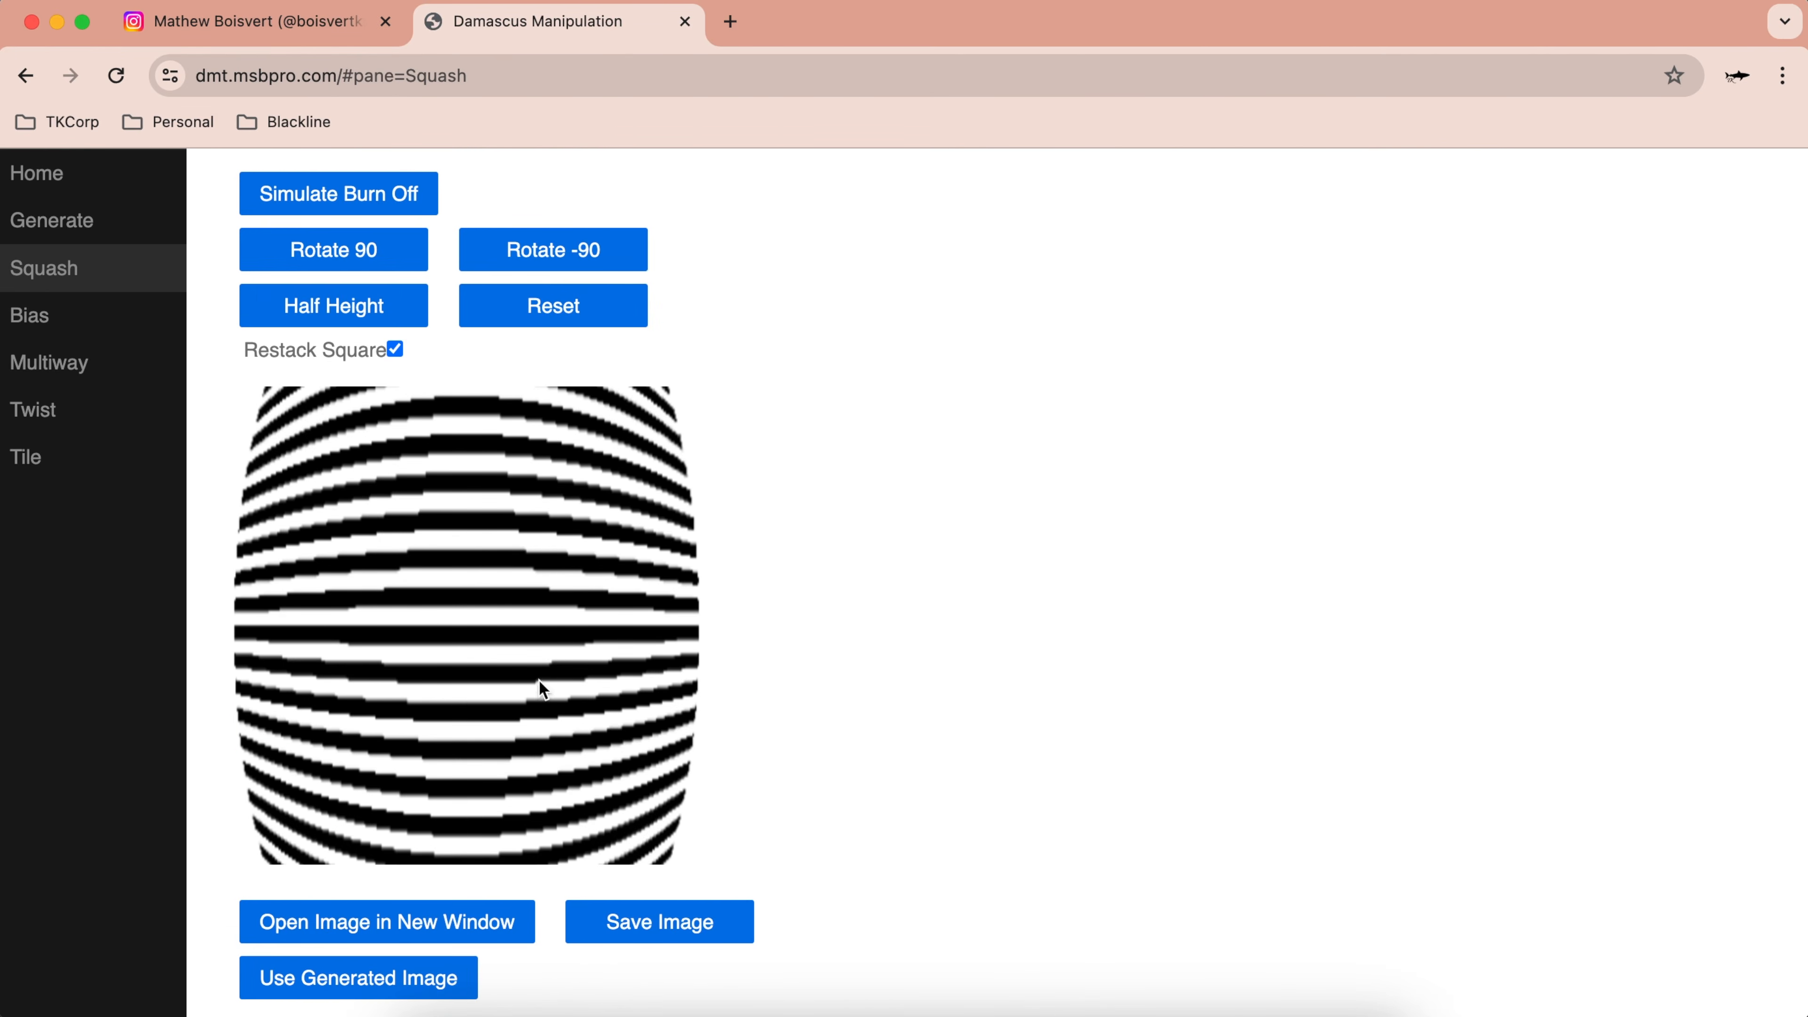
pyautogui.scroll(2, 585, 481)
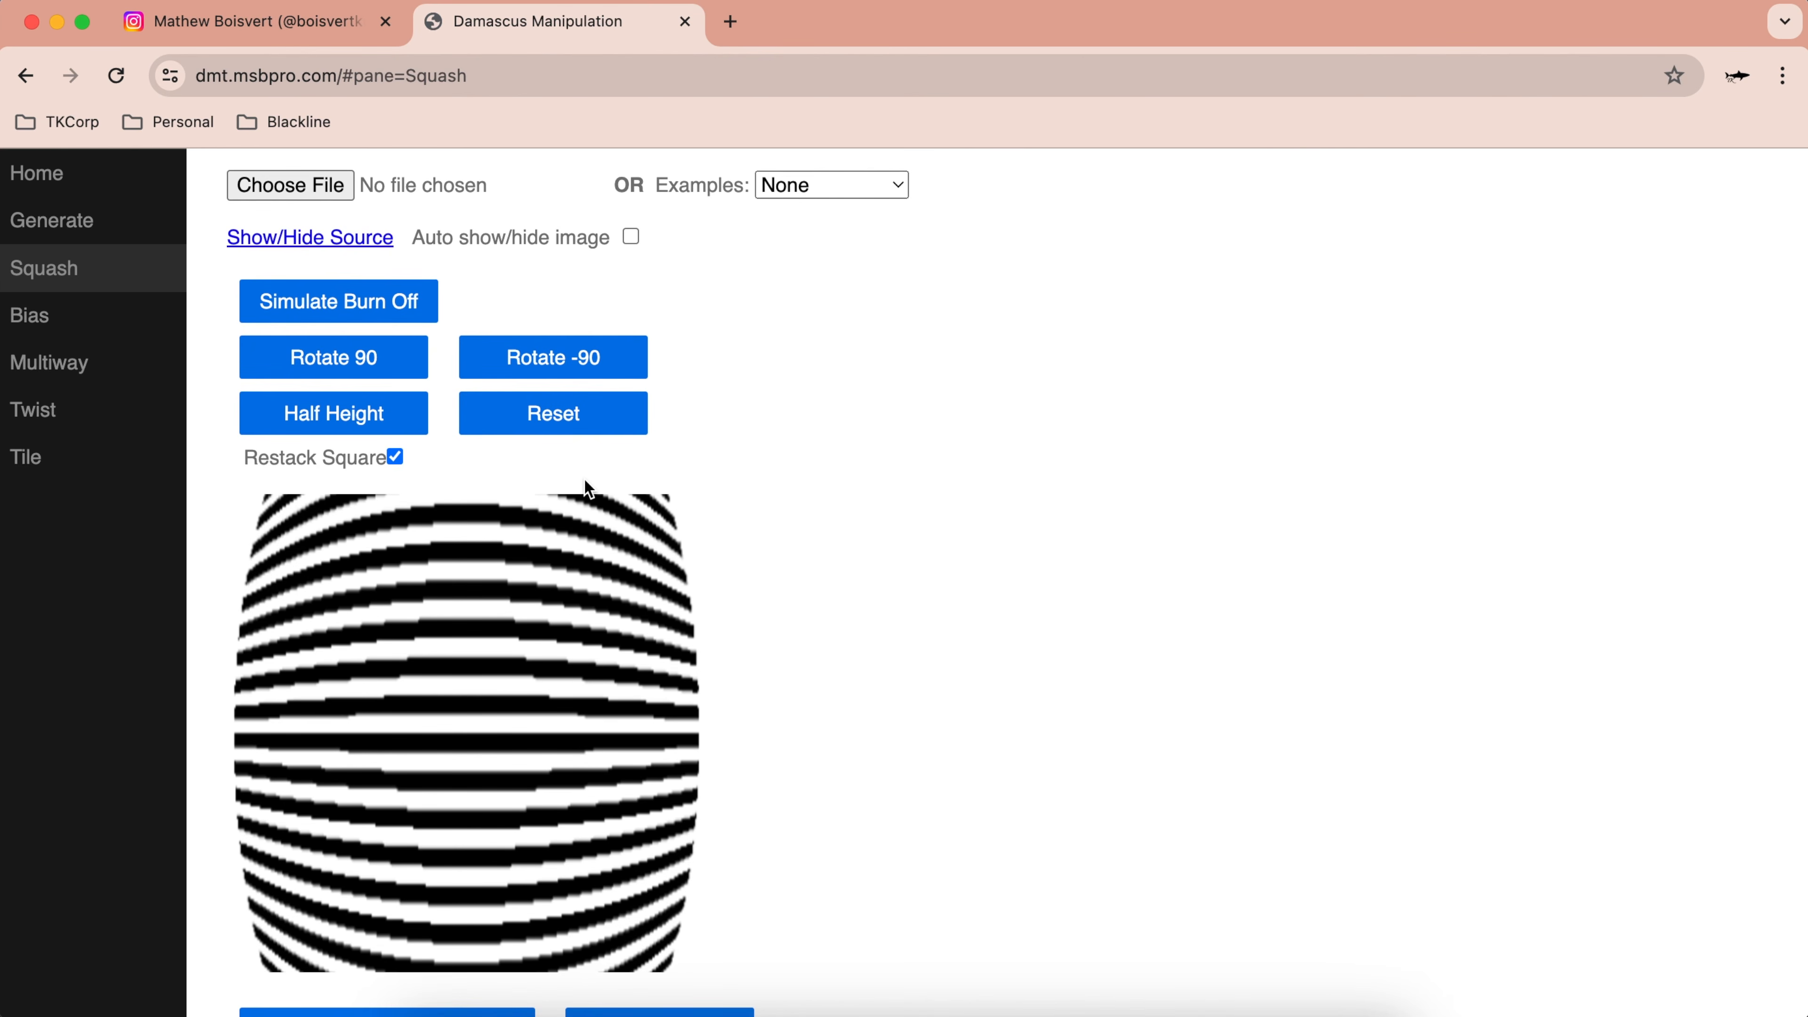
pyautogui.click(390, 375)
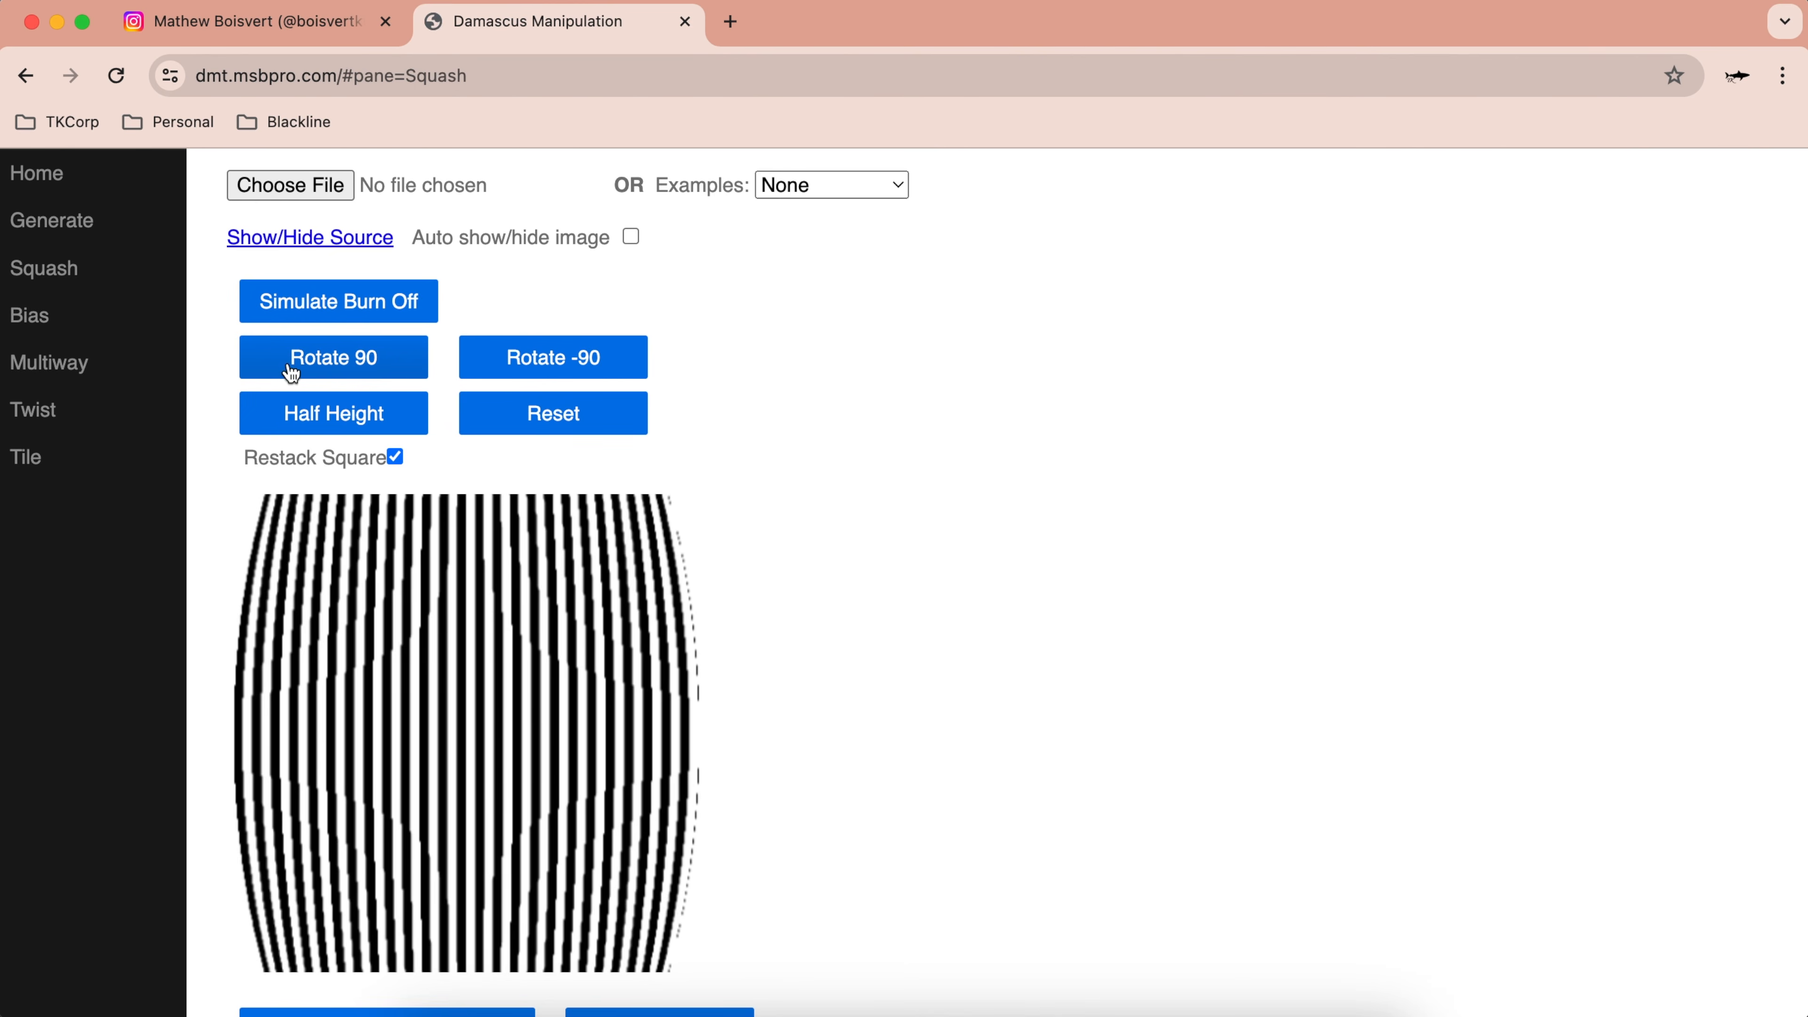
pyautogui.click(362, 417)
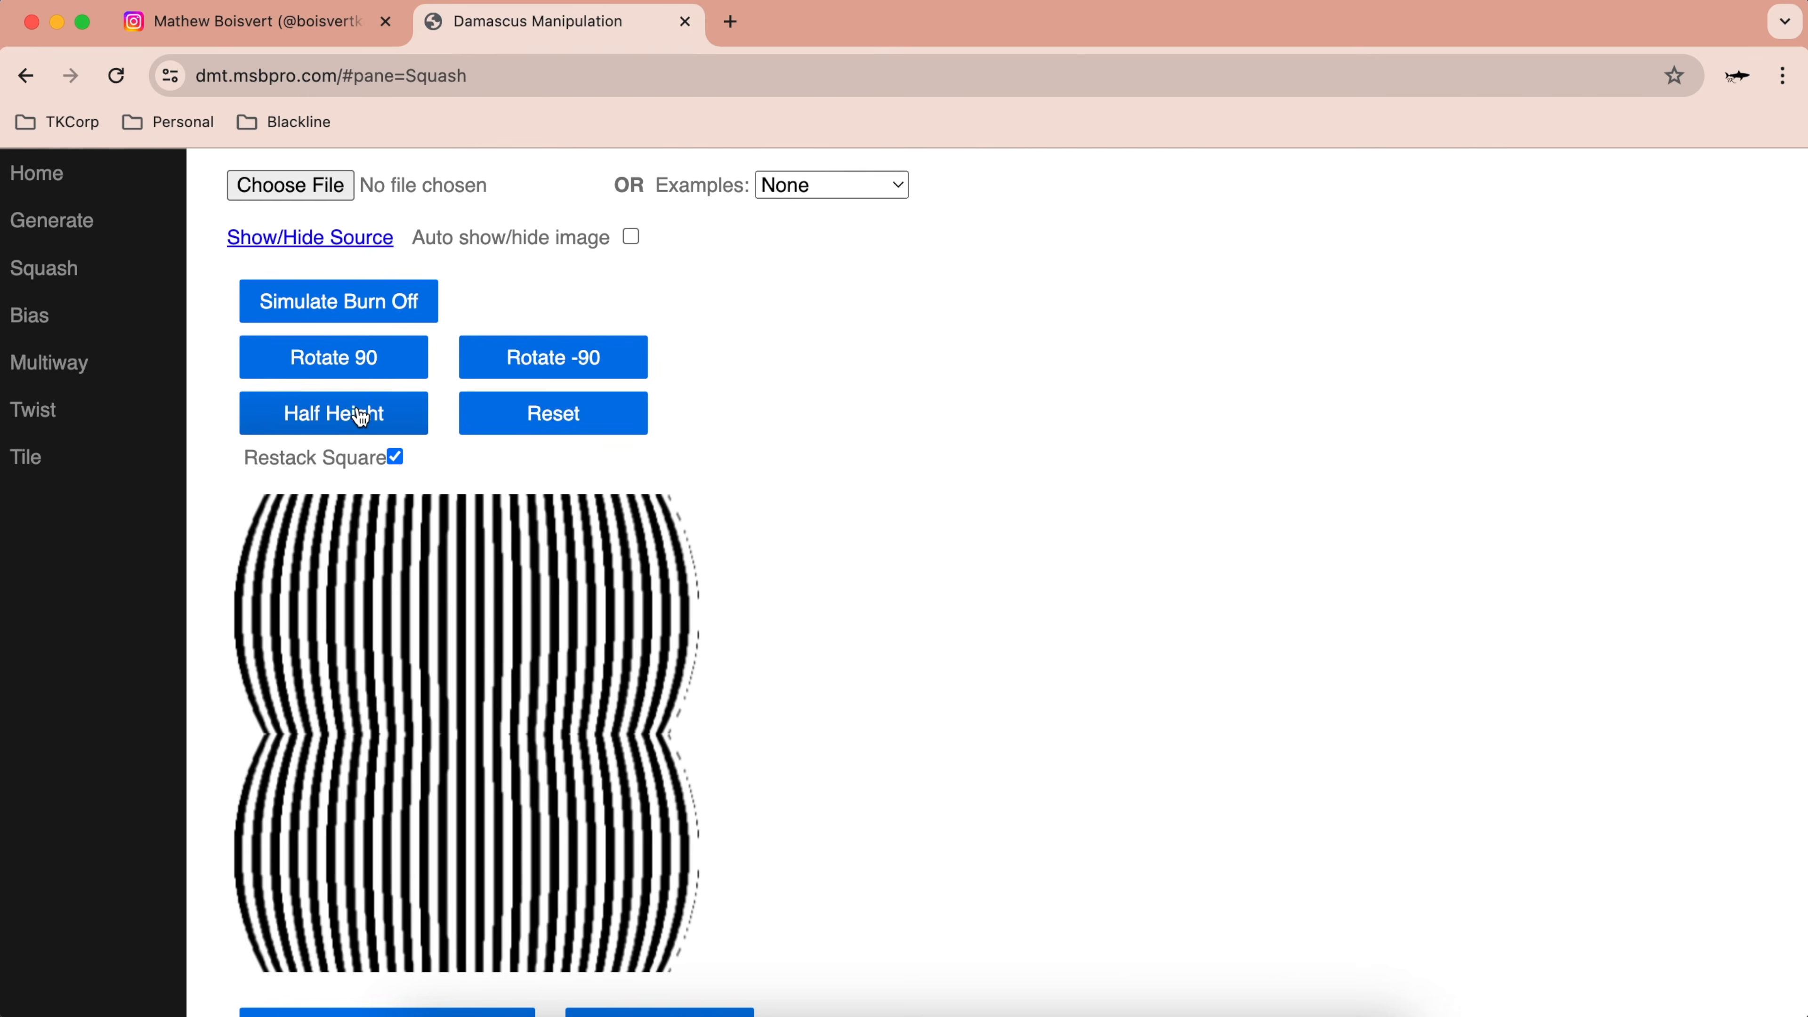
pyautogui.click(360, 415)
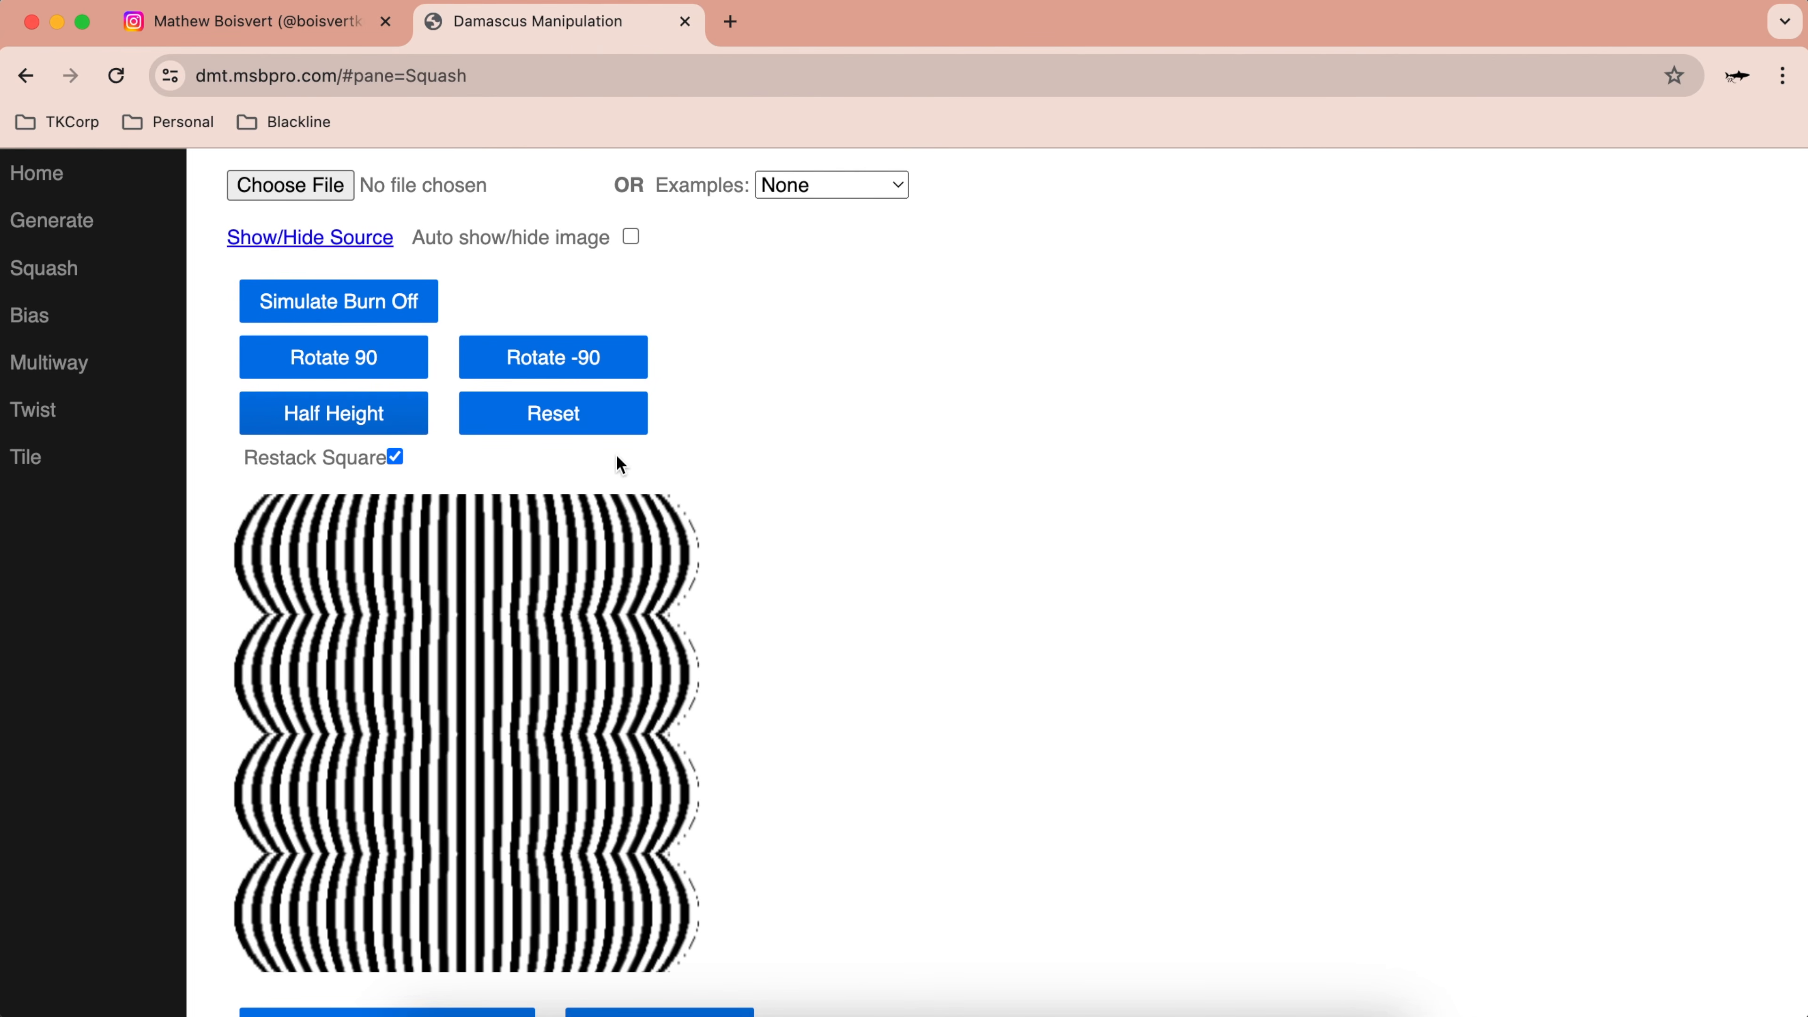
# Step: Make the squashed, wavy-edged stripes the new source image
pyautogui.scroll(-5, 684, 845)
pyautogui.scroll(5, 685, 845)
pyautogui.scroll(-10, 650, 981)
pyautogui.scroll(2, 651, 984)
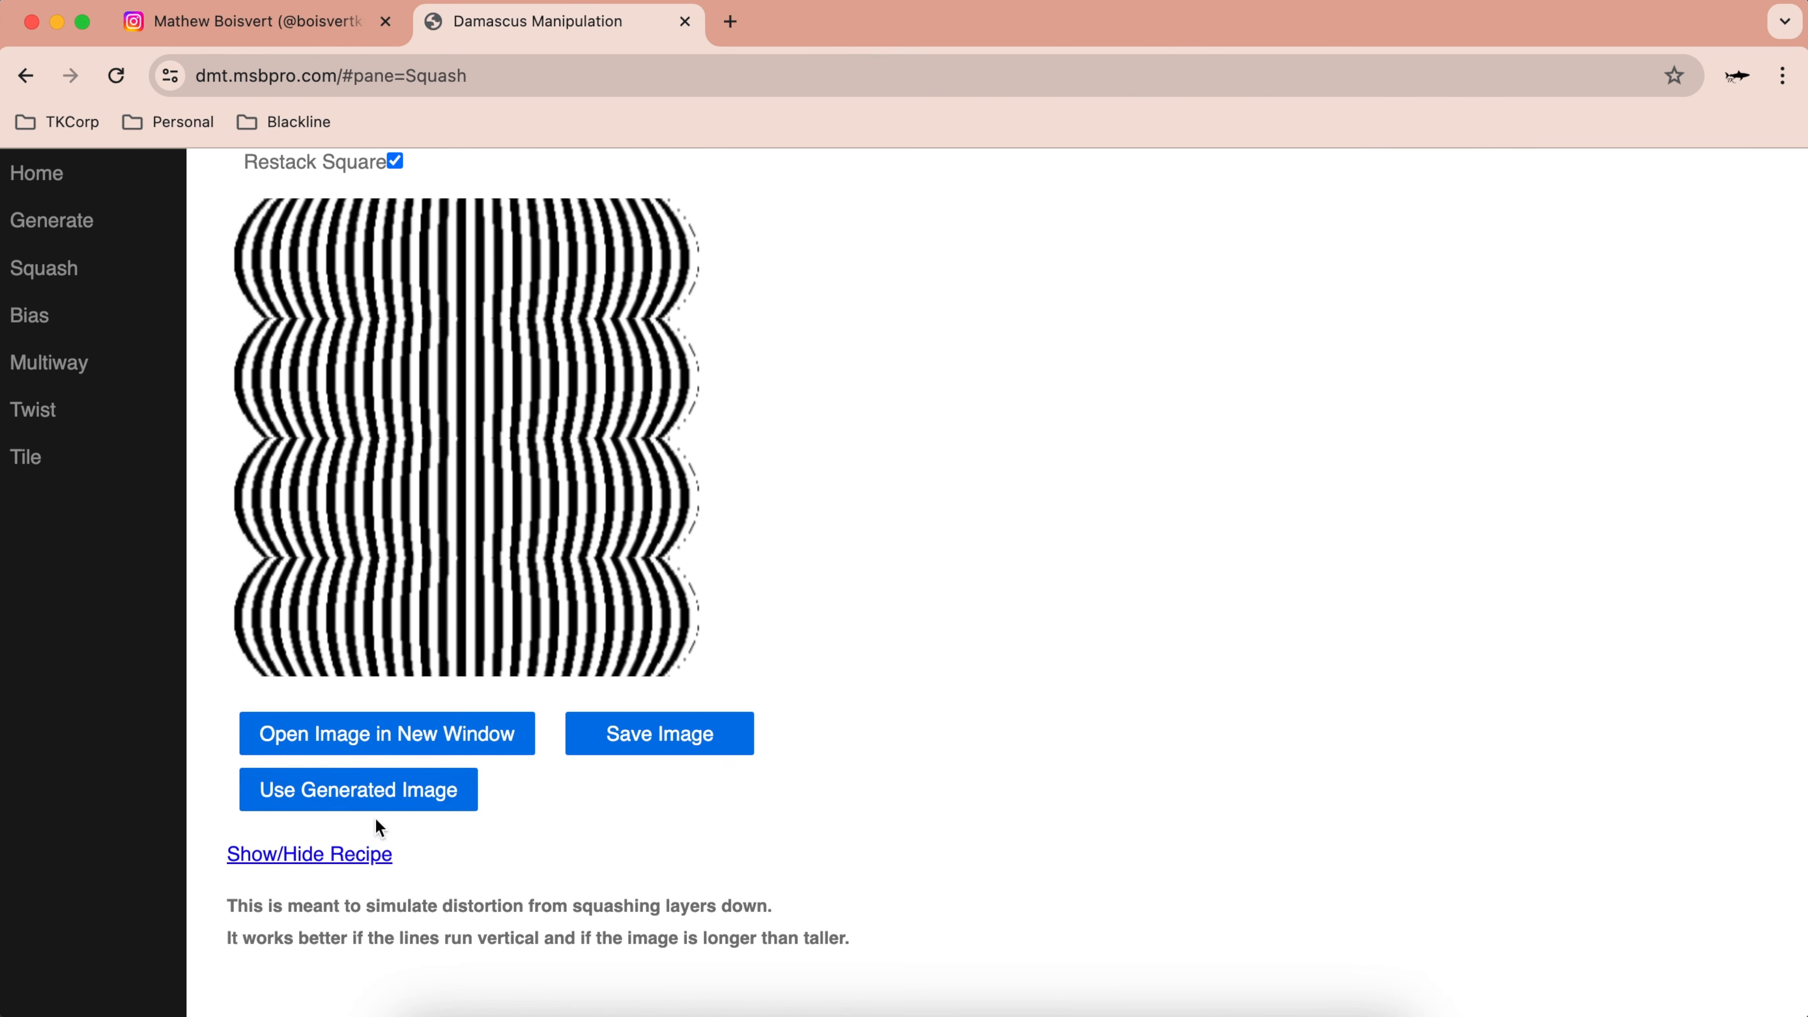
pyautogui.scroll(1, 380, 826)
pyautogui.click(386, 860)
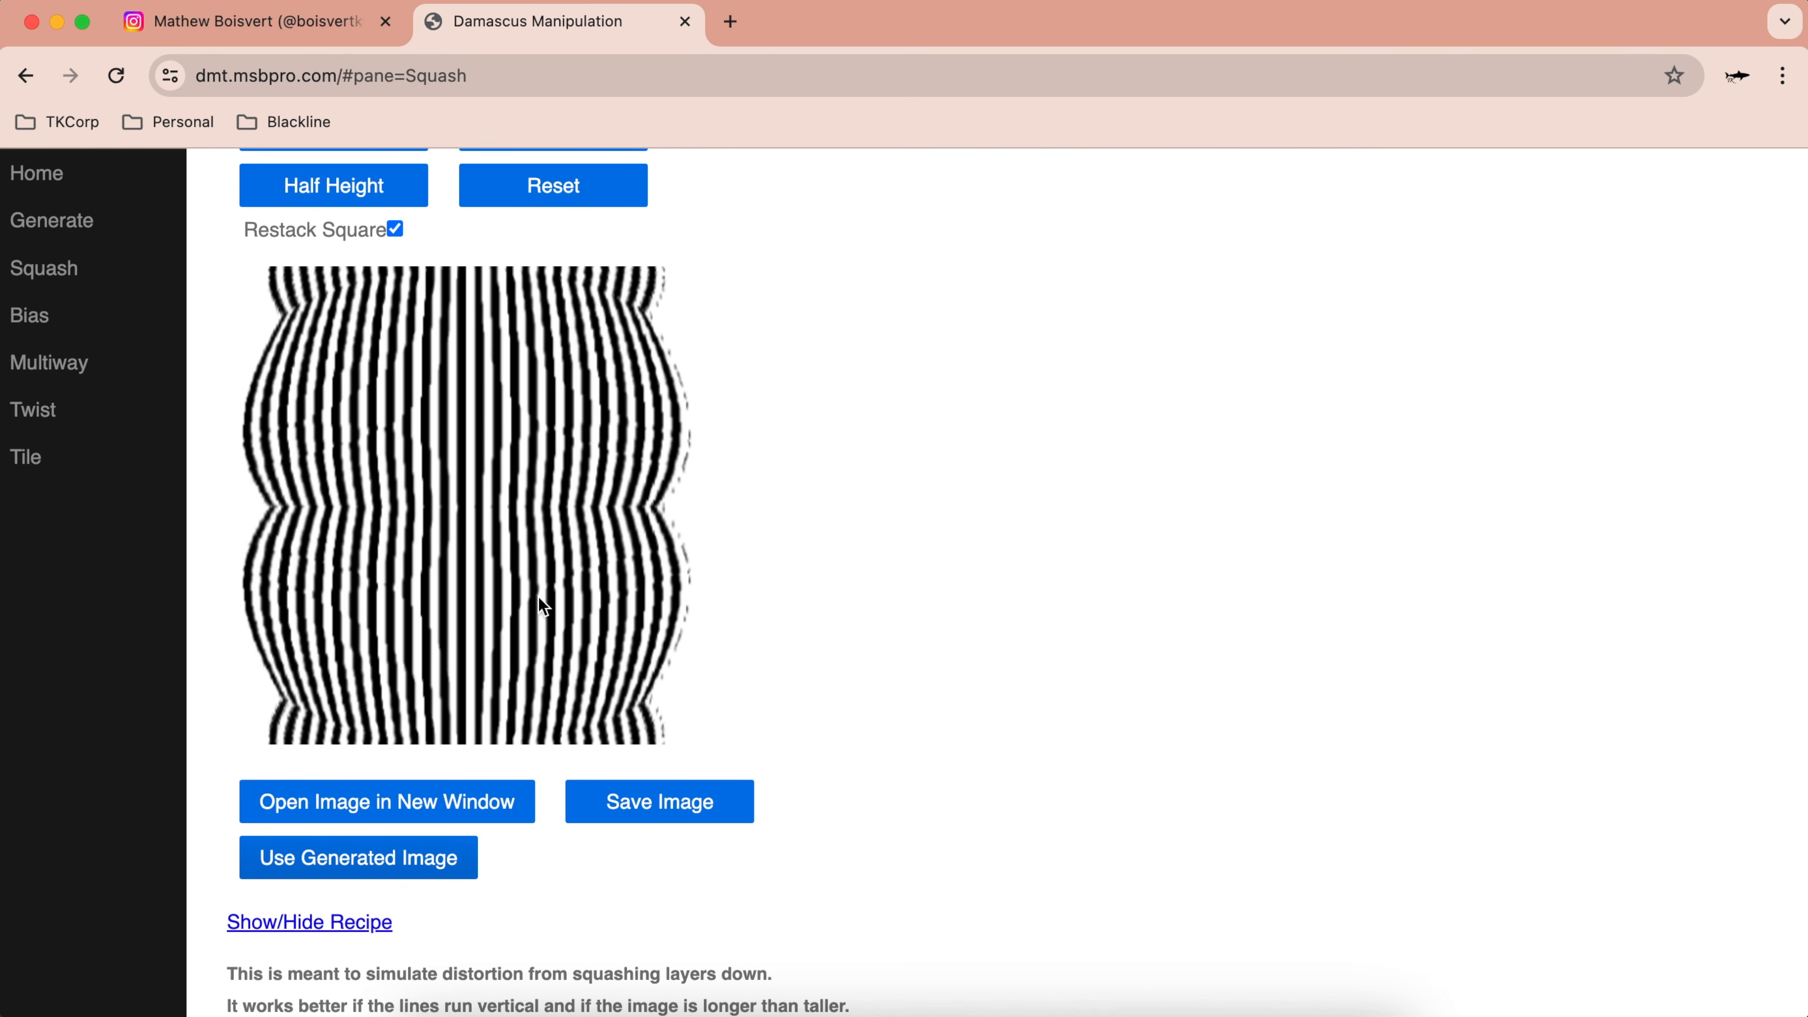
pyautogui.scroll(3, 608, 565)
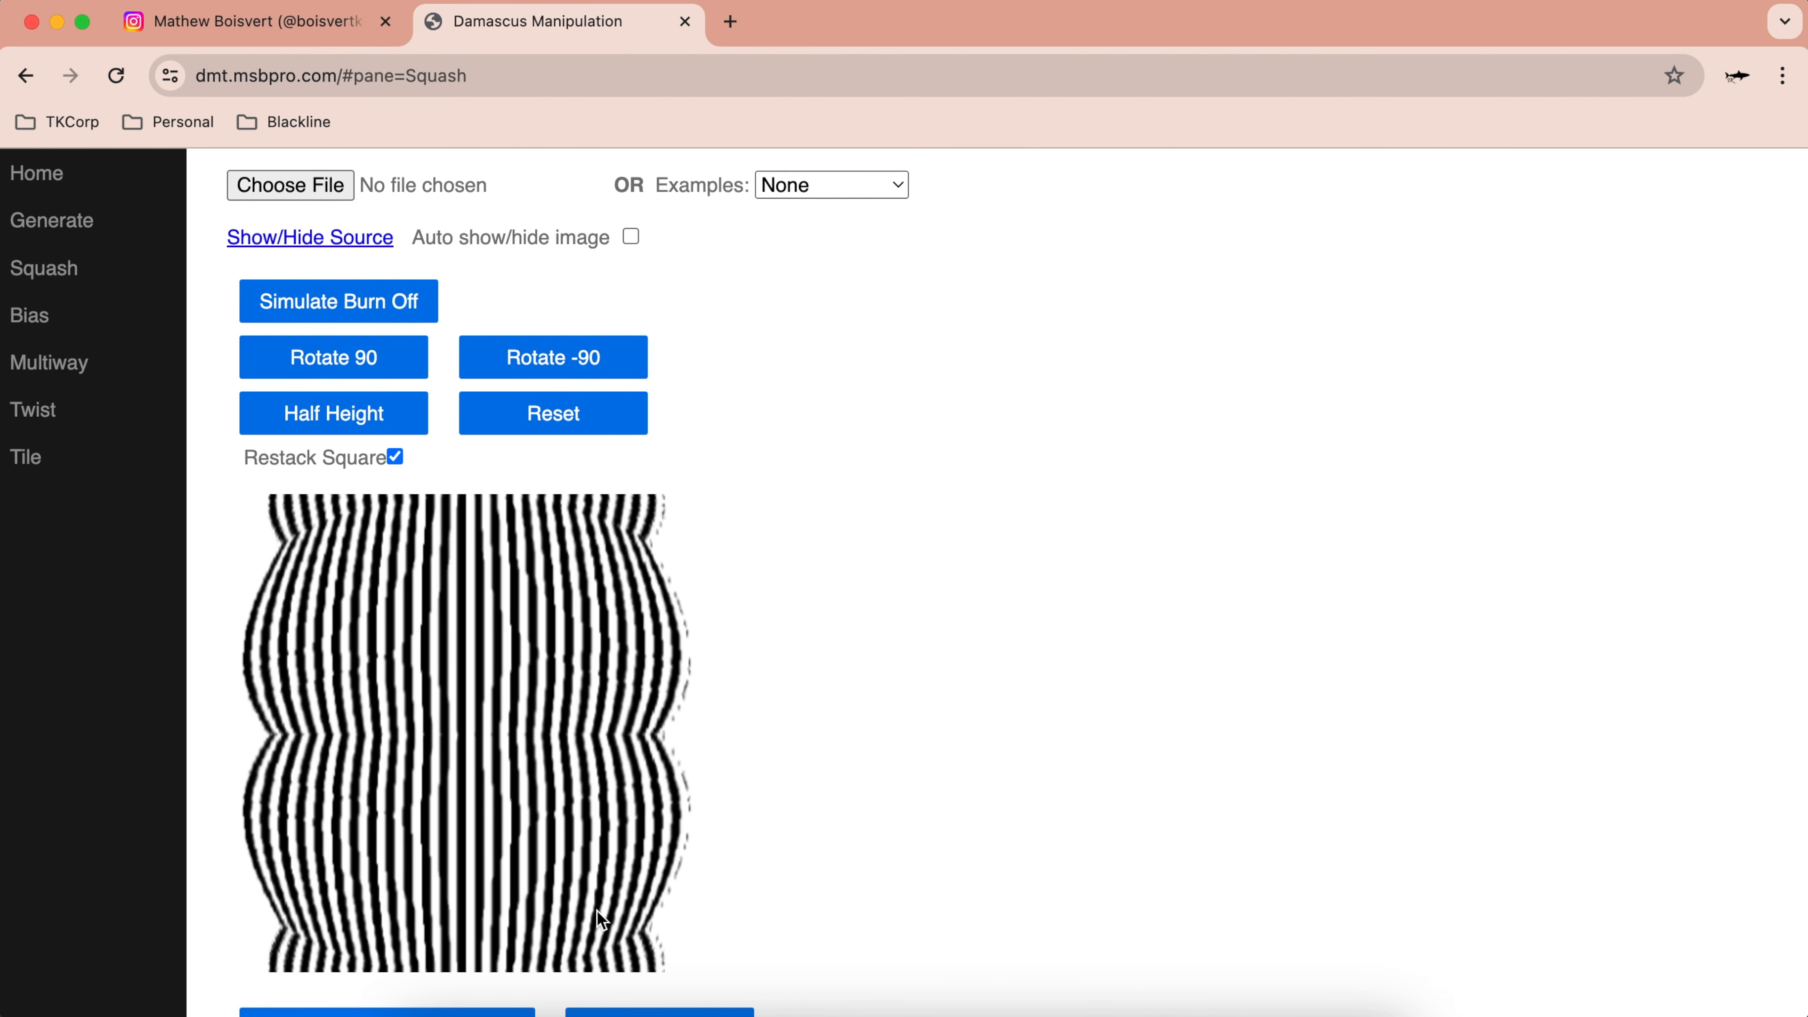
pyautogui.scroll(-3, 459, 853)
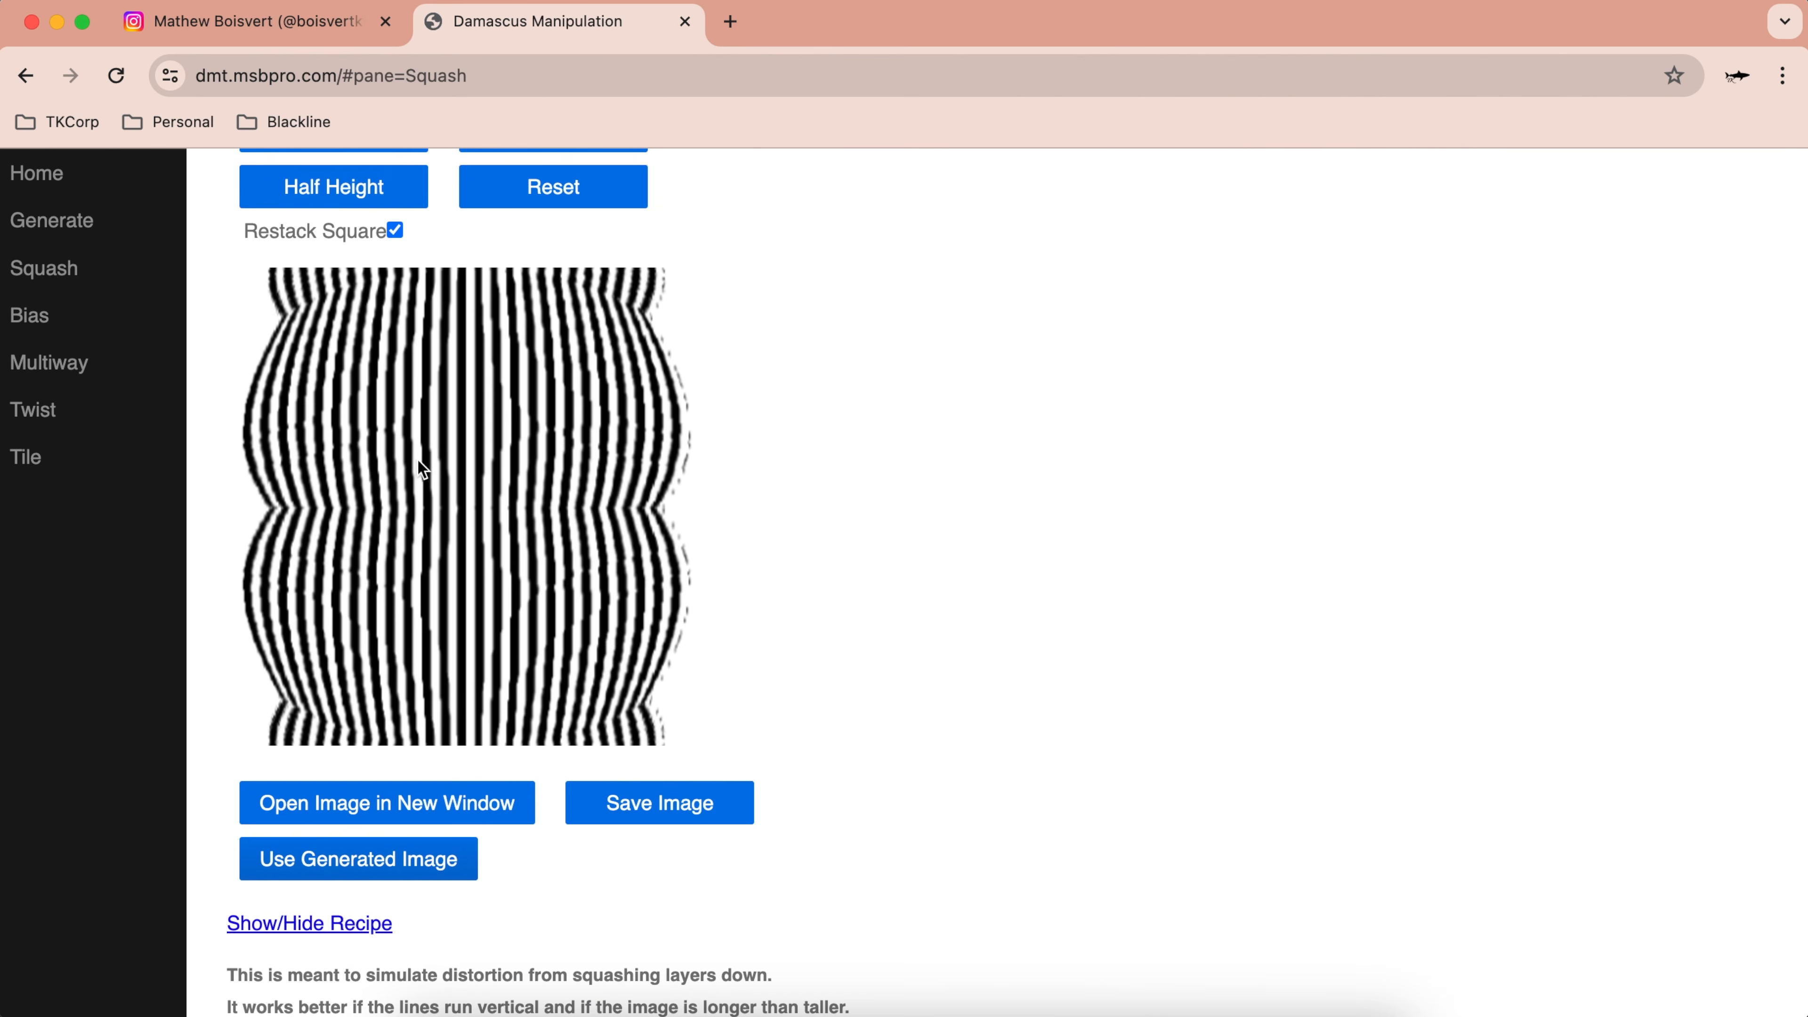
pyautogui.scroll(-1, 291, 485)
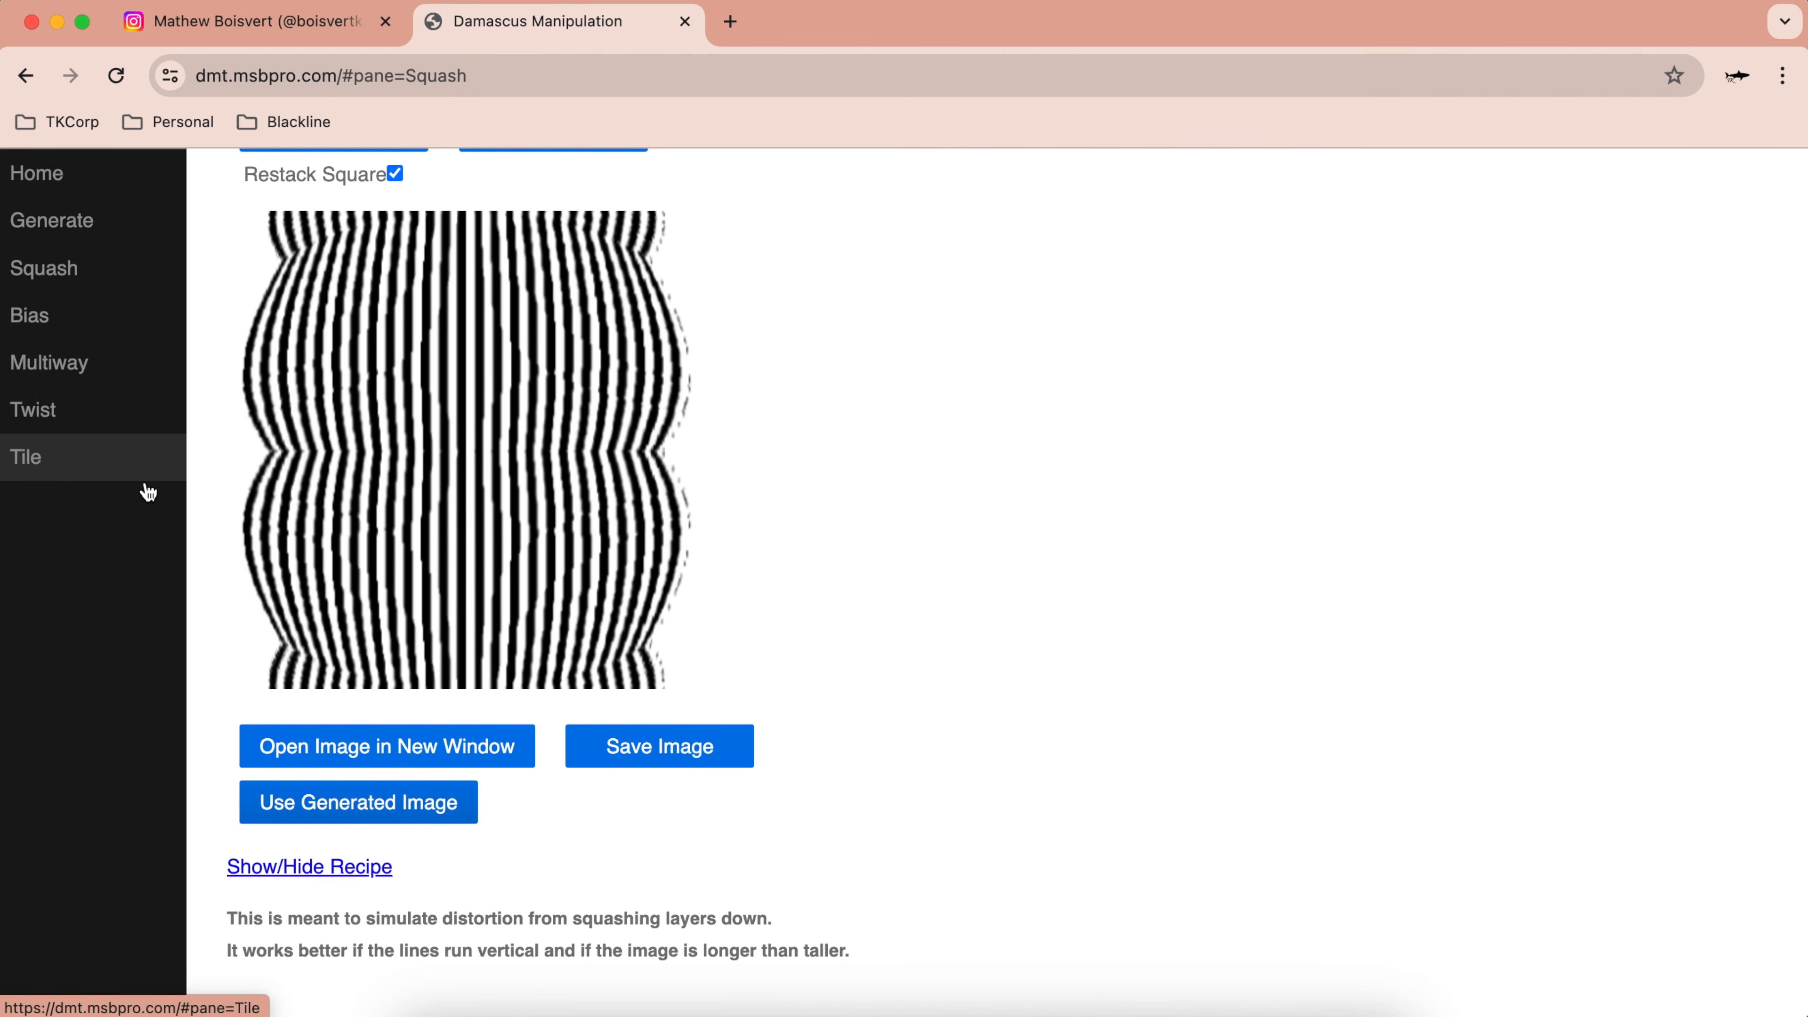
# Step: Twist the pattern right with Grind settled at 39% and Twist Amount near maximum
pyautogui.click(69, 426)
pyautogui.scroll(5, 496, 345)
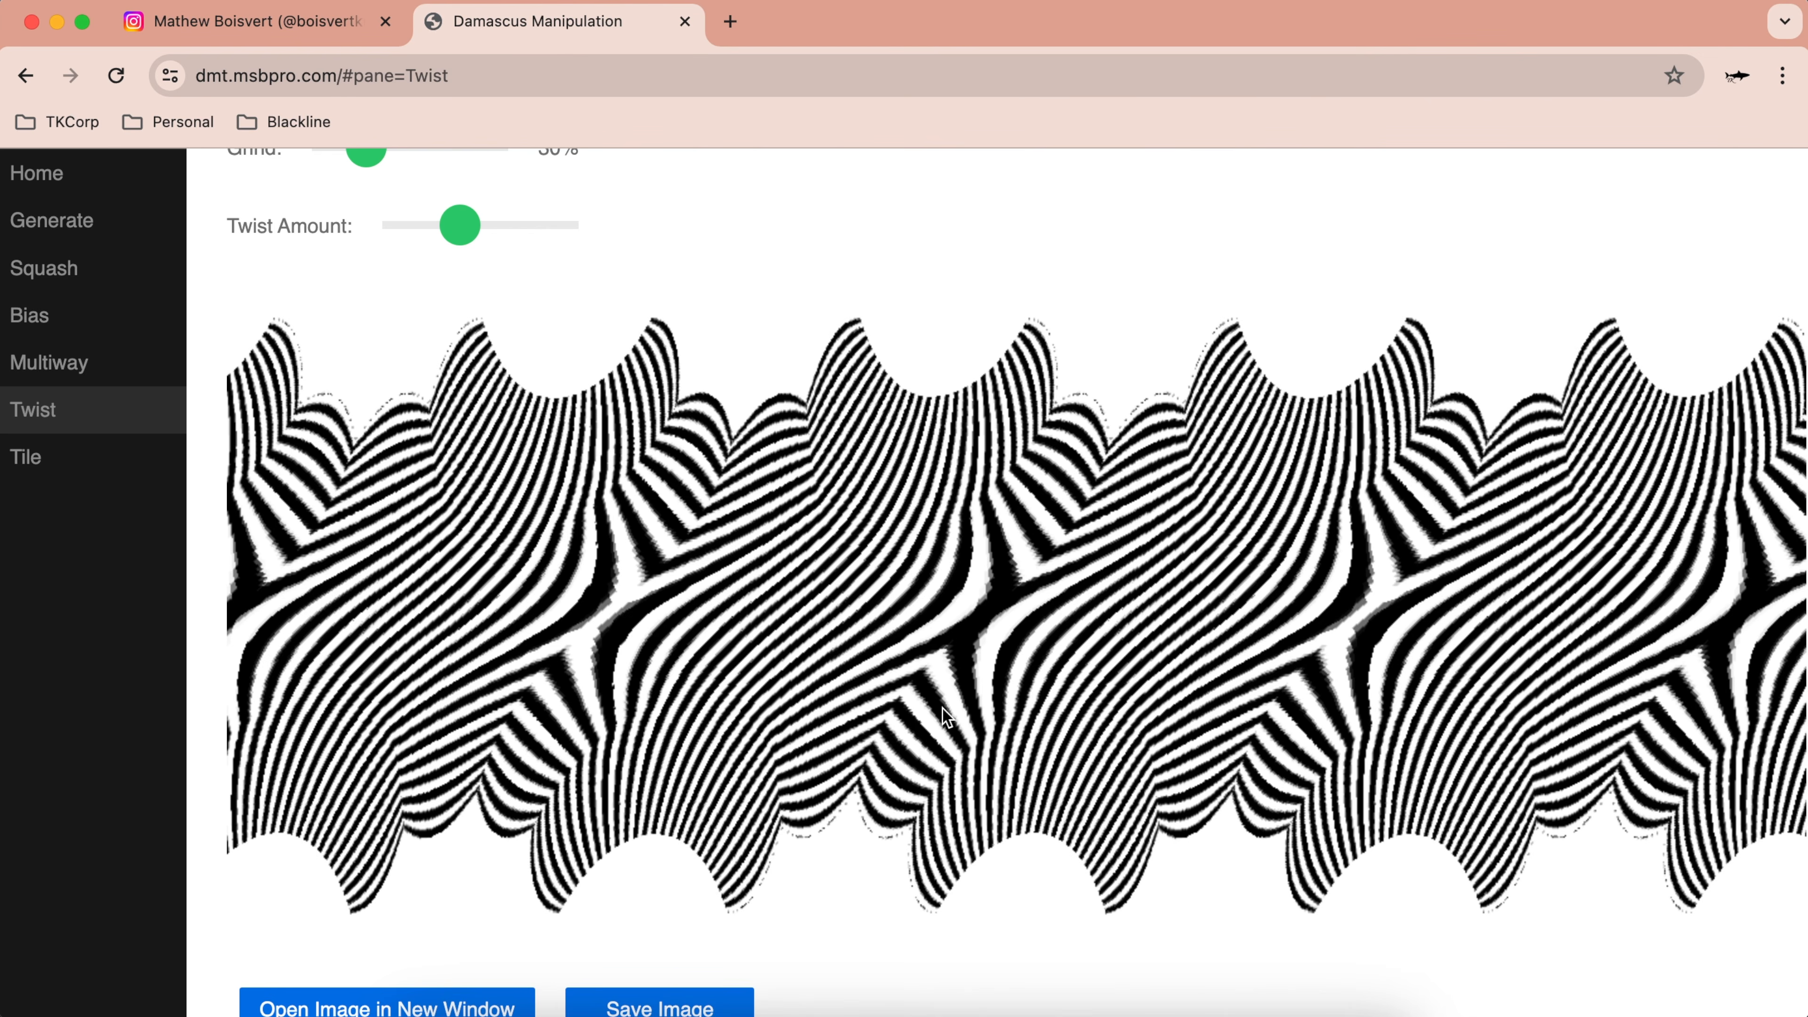
pyautogui.scroll(3, 942, 708)
pyautogui.scroll(-1, 943, 708)
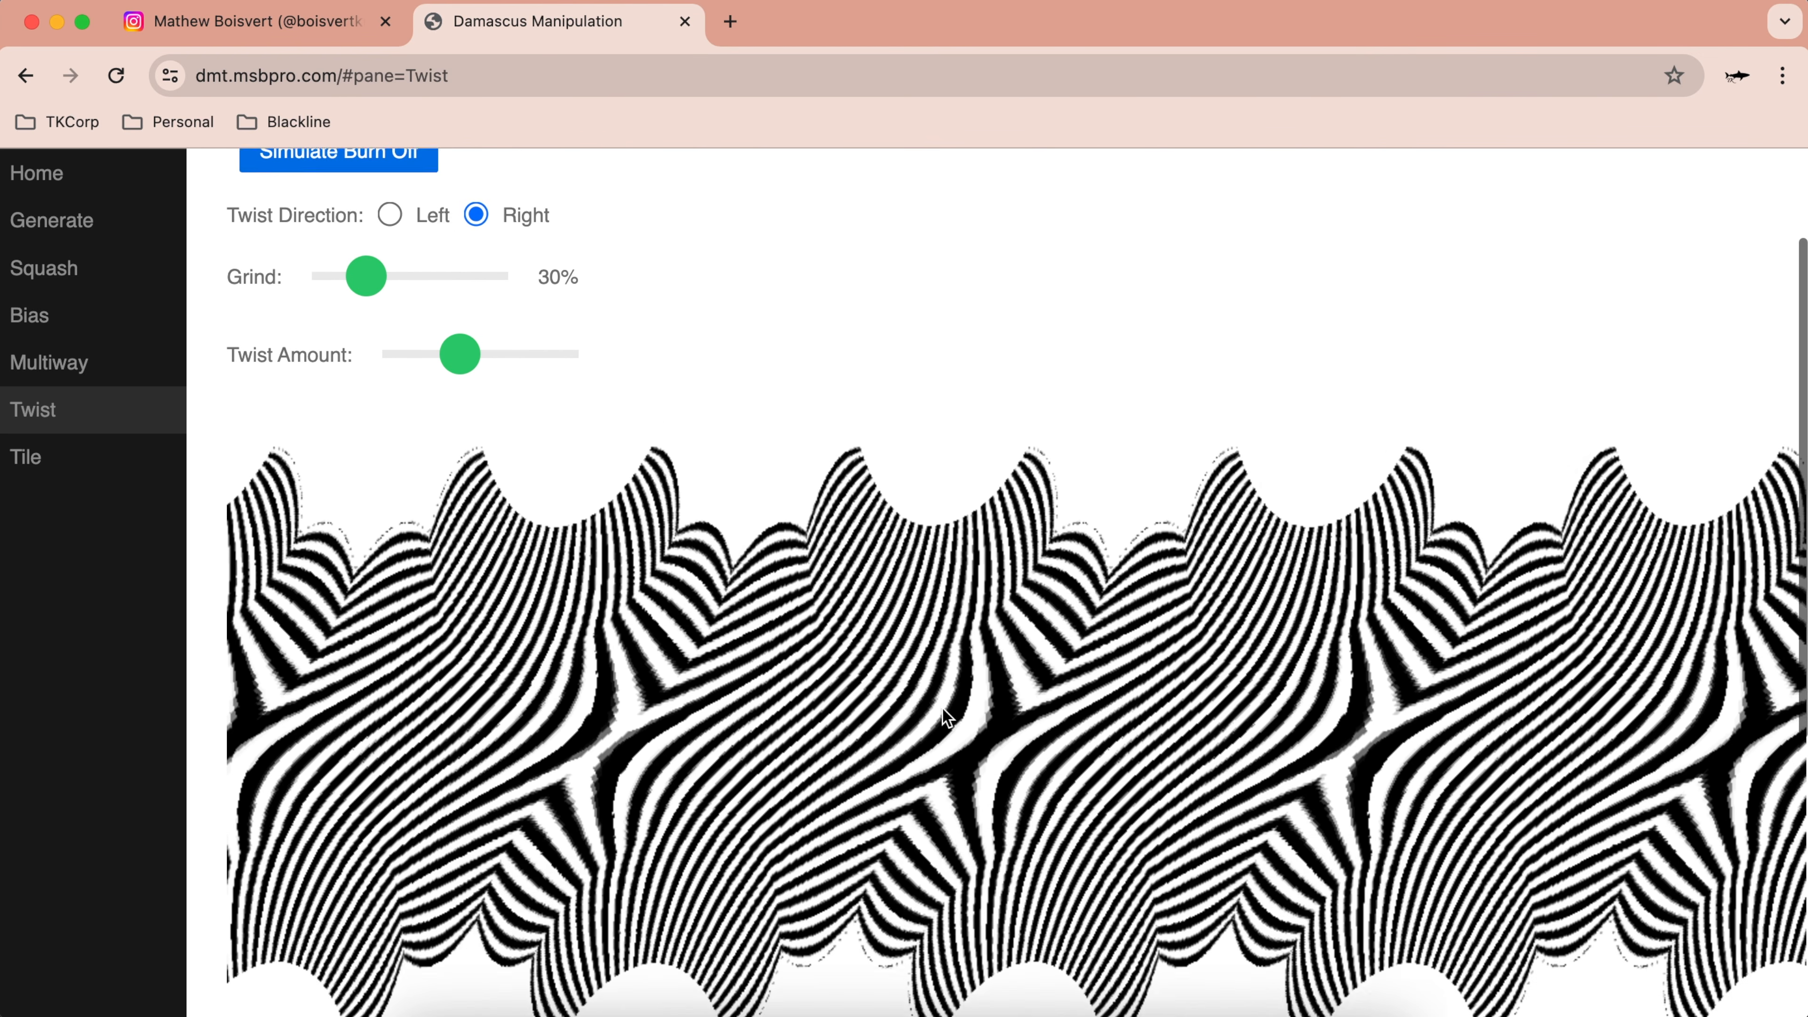
pyautogui.scroll(-1, 943, 709)
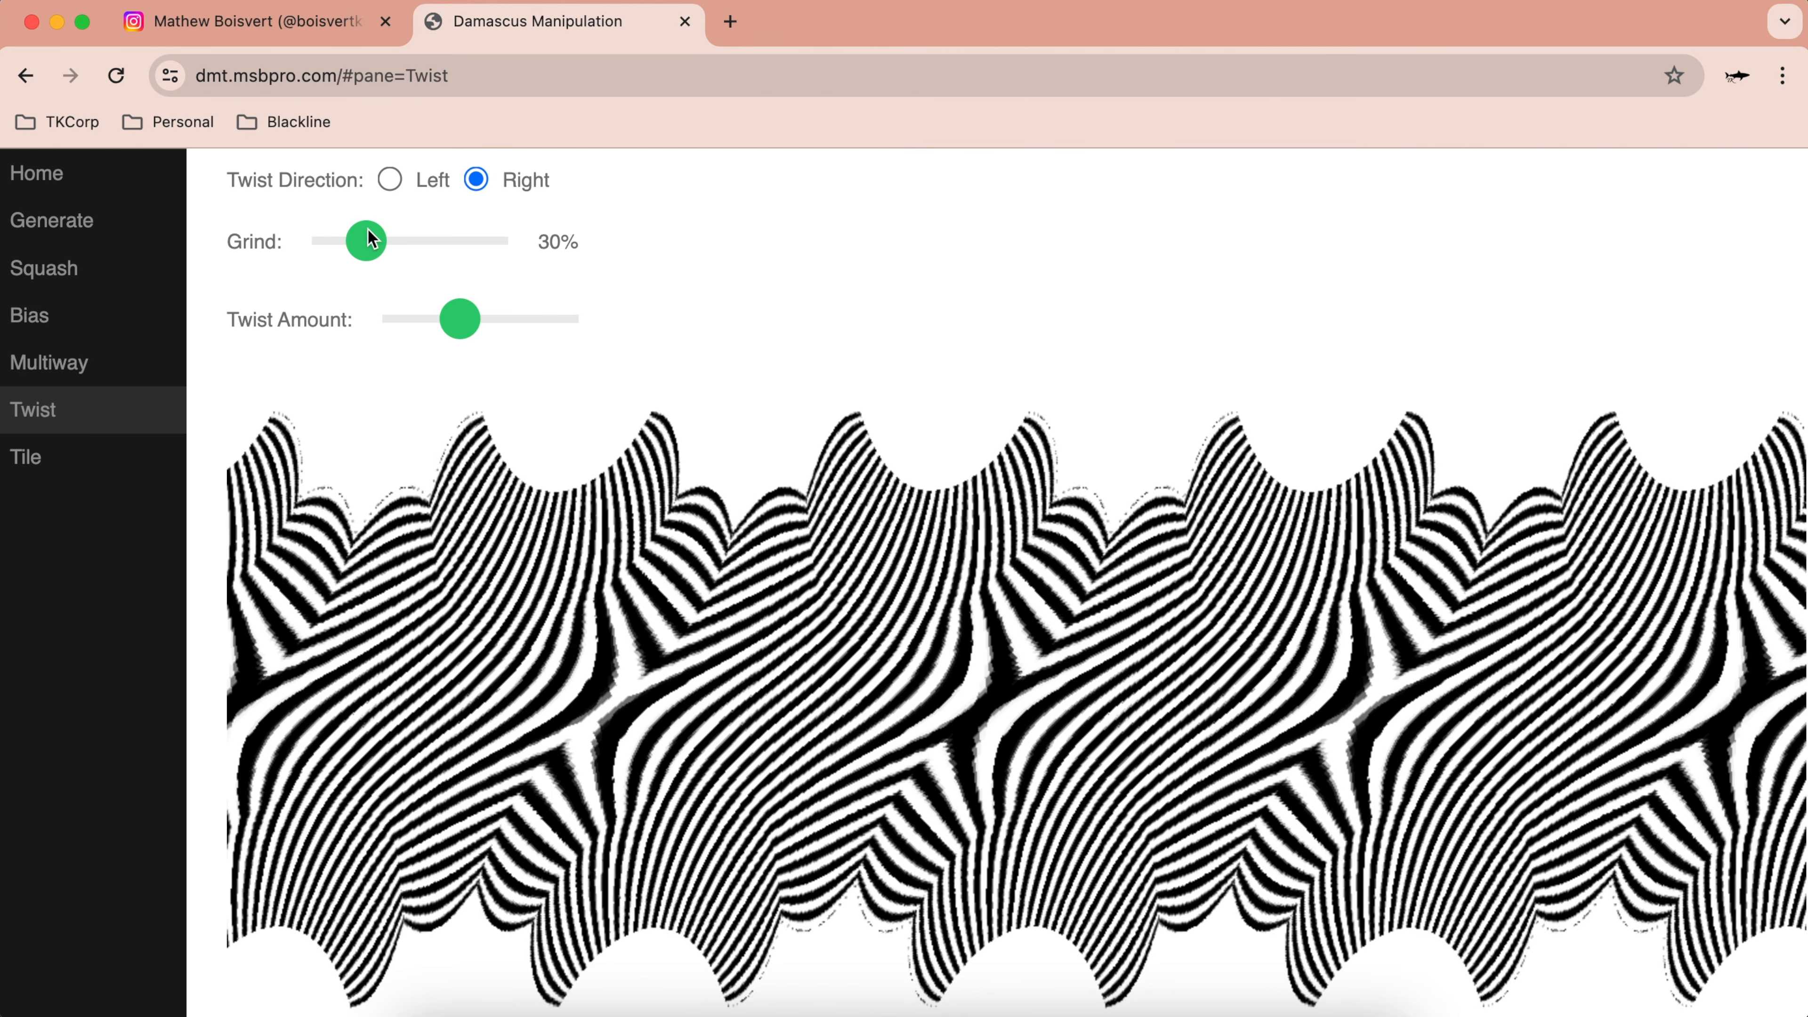
pyautogui.moveTo(371, 233); pyautogui.dragTo(327, 242)
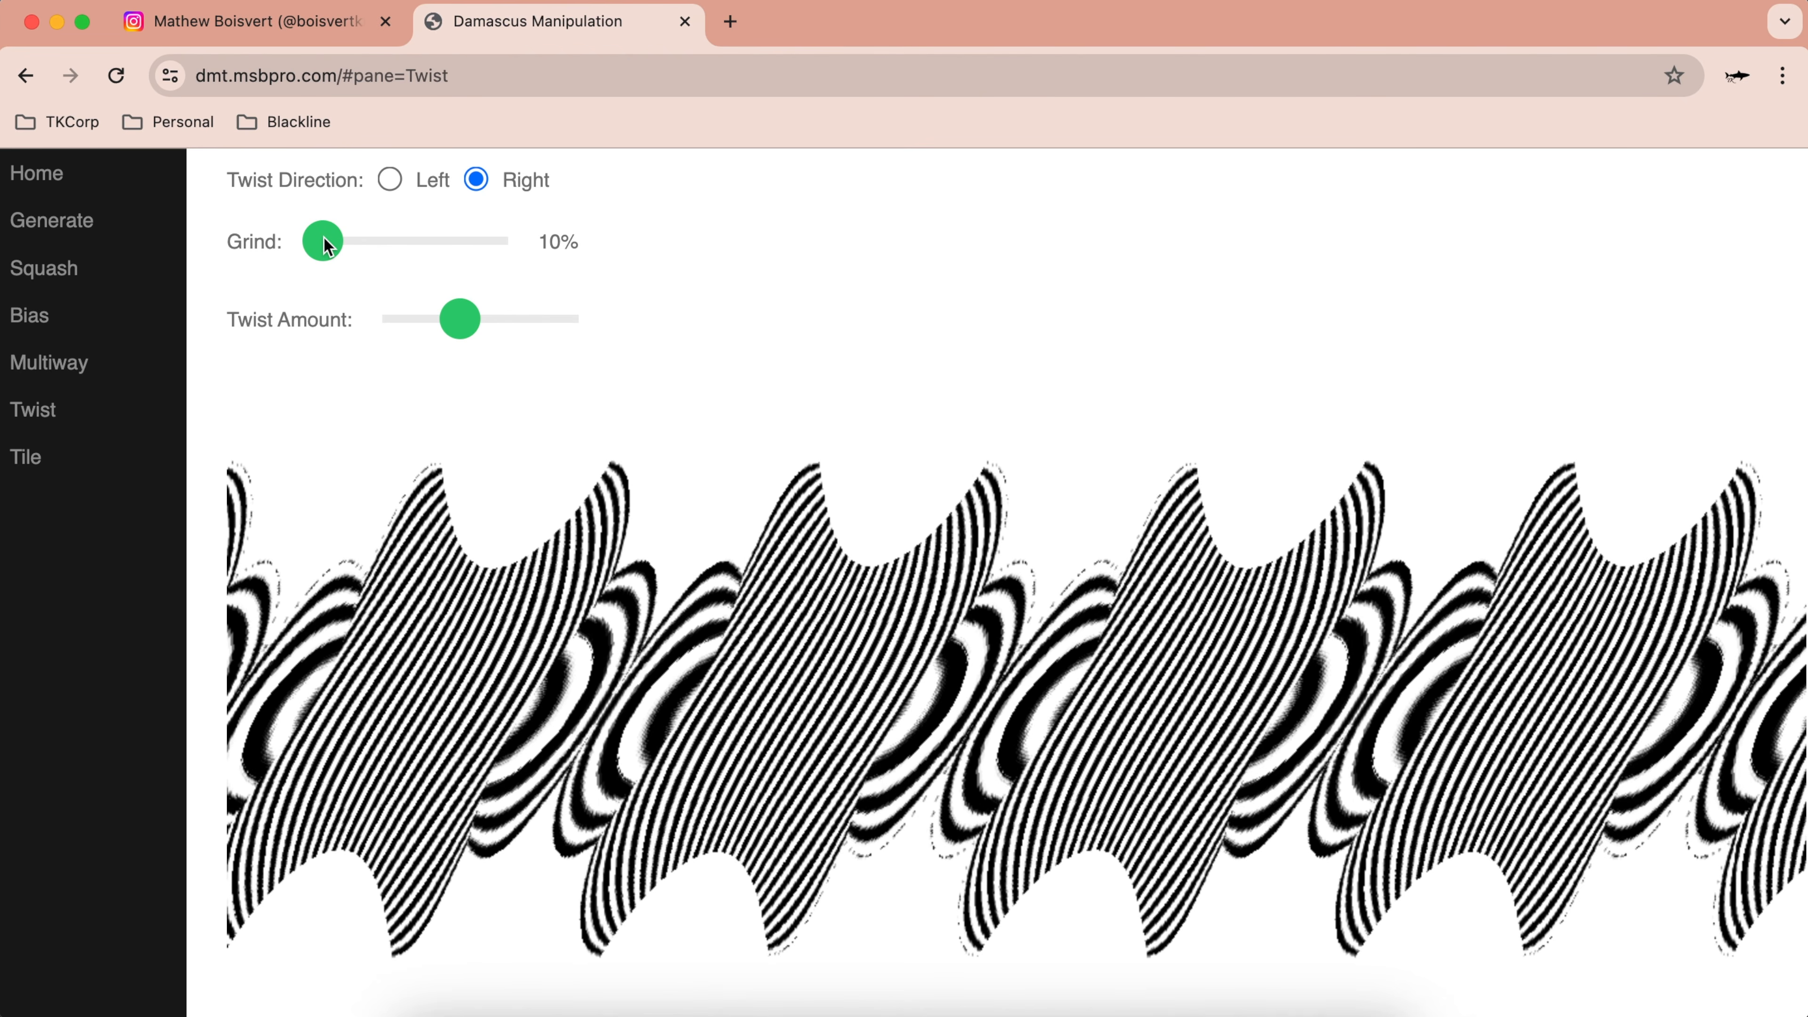
pyautogui.moveTo(323, 236); pyautogui.dragTo(387, 236)
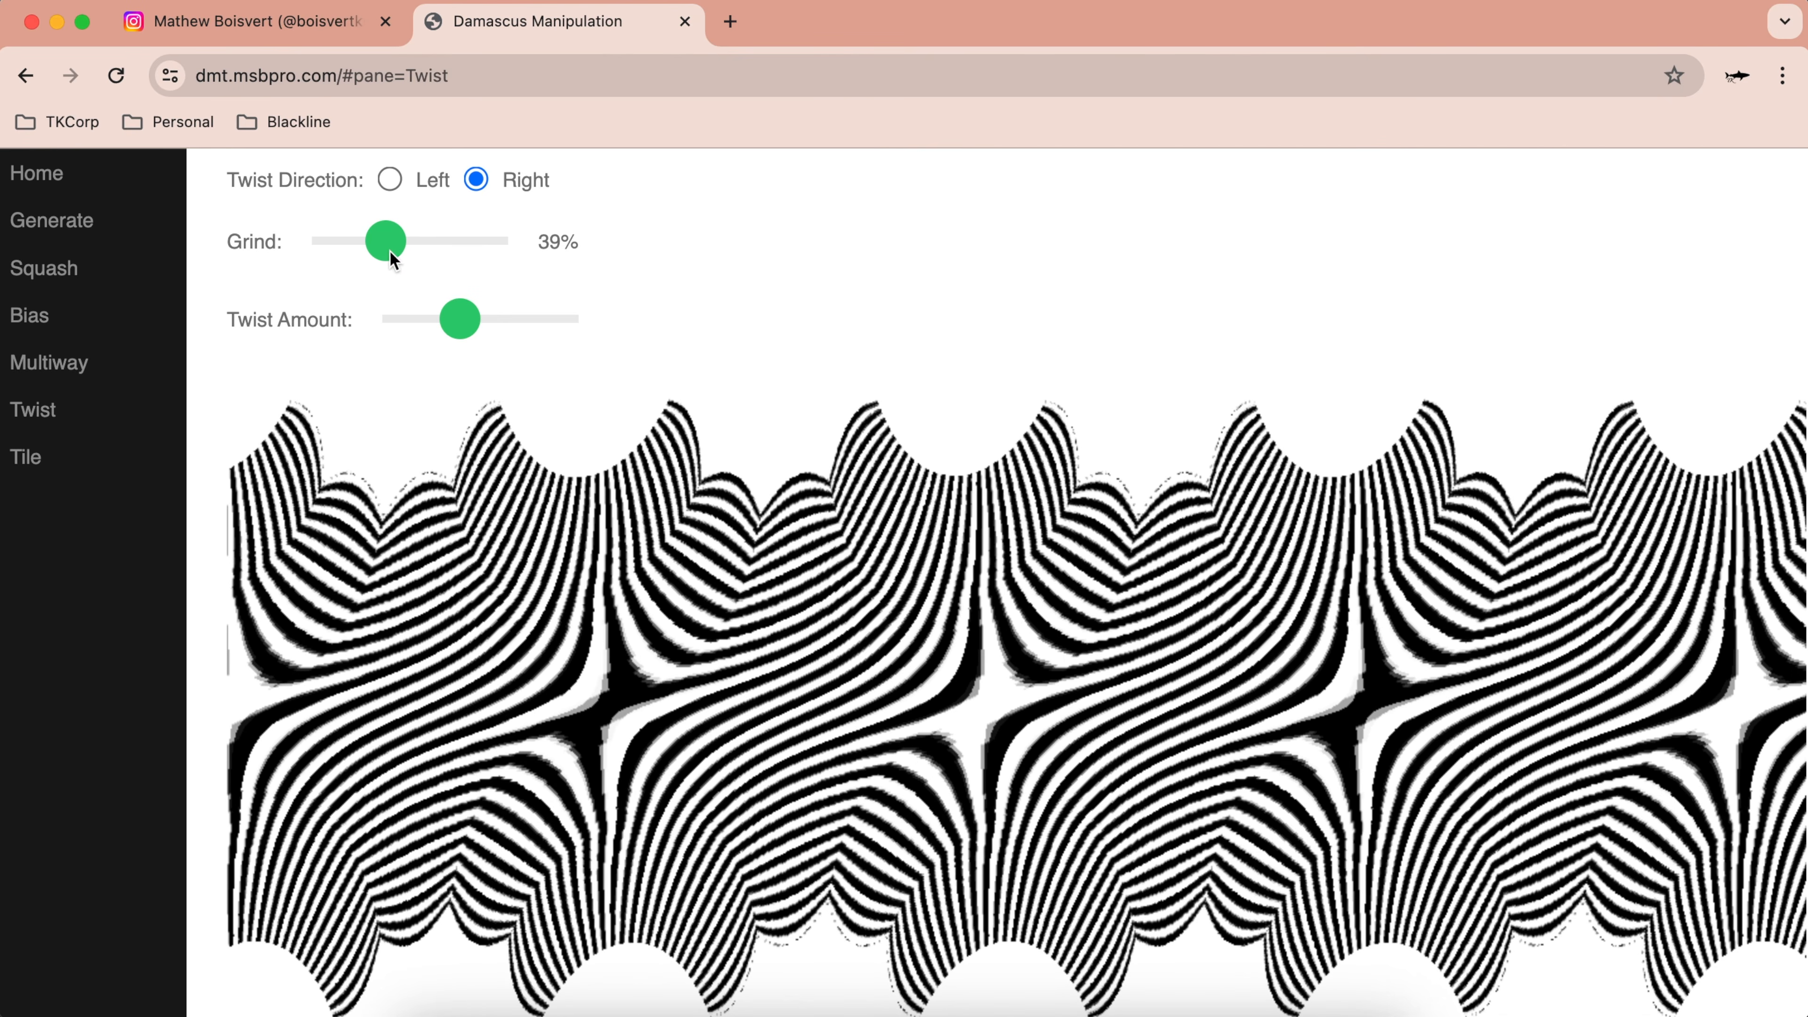
pyautogui.moveTo(384, 241)
pyautogui.mouseDown()
pyautogui.moveTo(555, 246)
pyautogui.moveTo(391, 262)
pyautogui.mouseUp()
pyautogui.moveTo(457, 320); pyautogui.dragTo(537, 318)
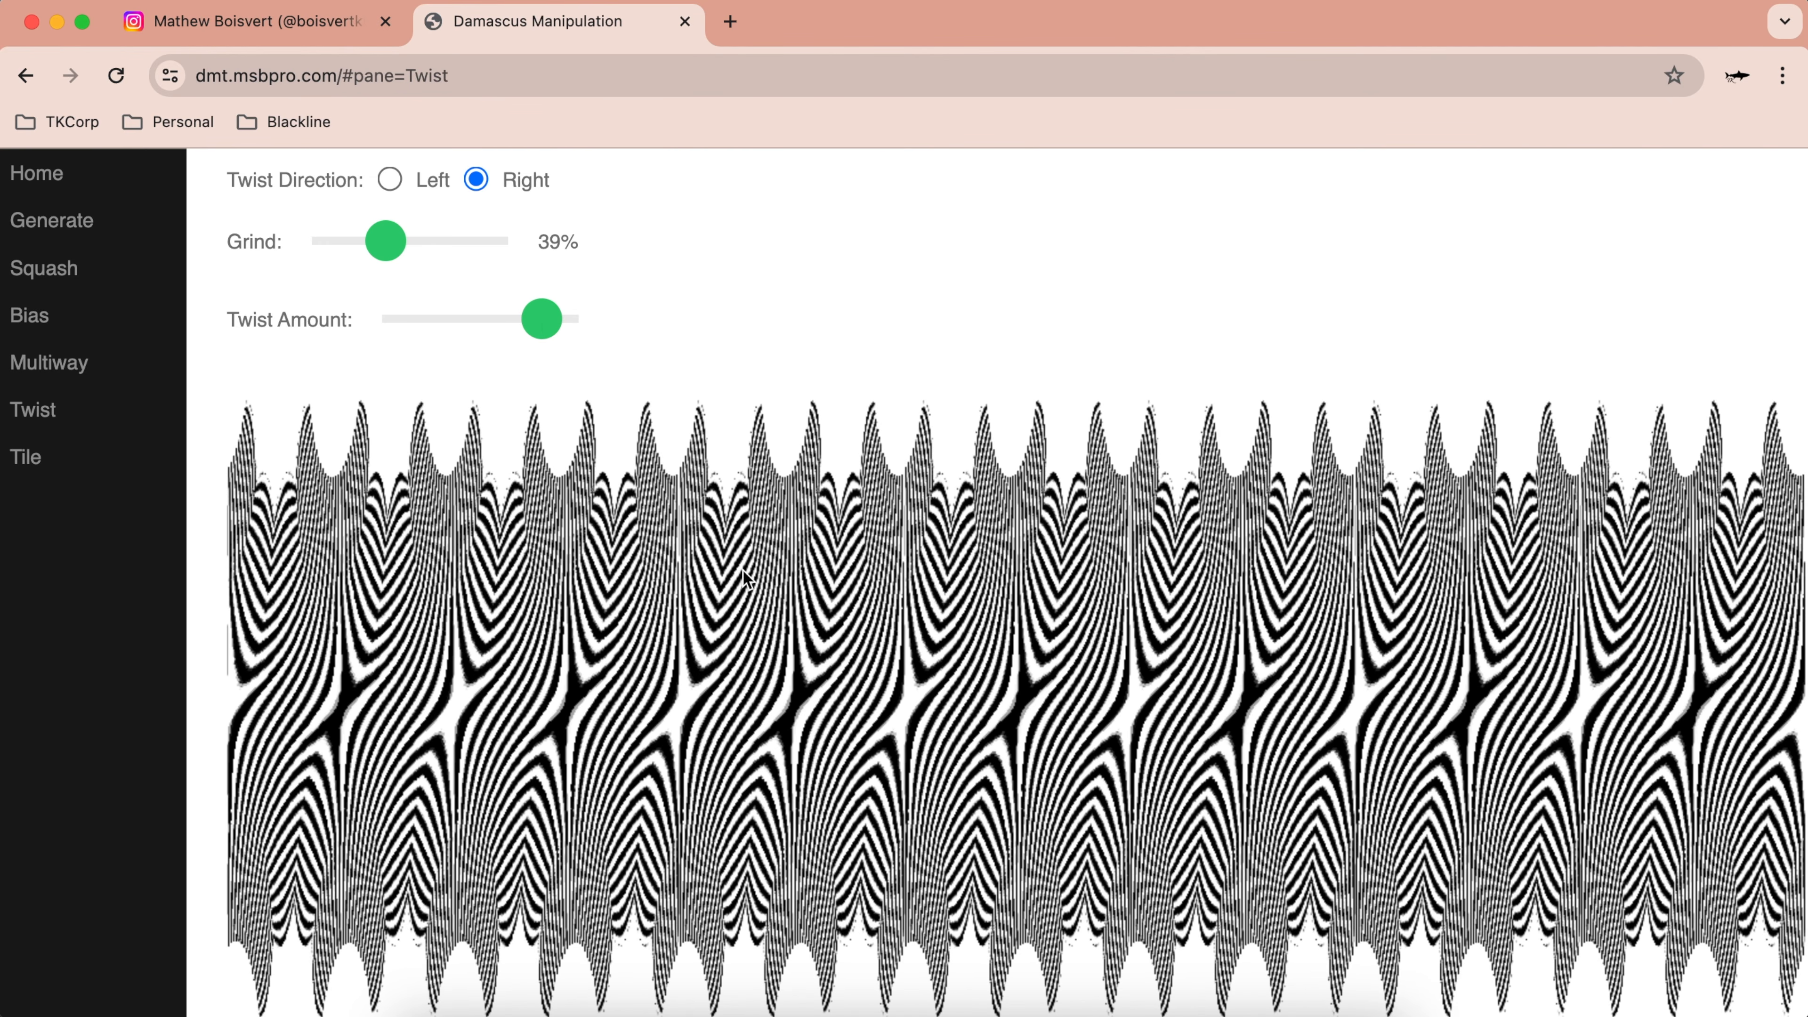
pyautogui.scroll(3, 420, 352)
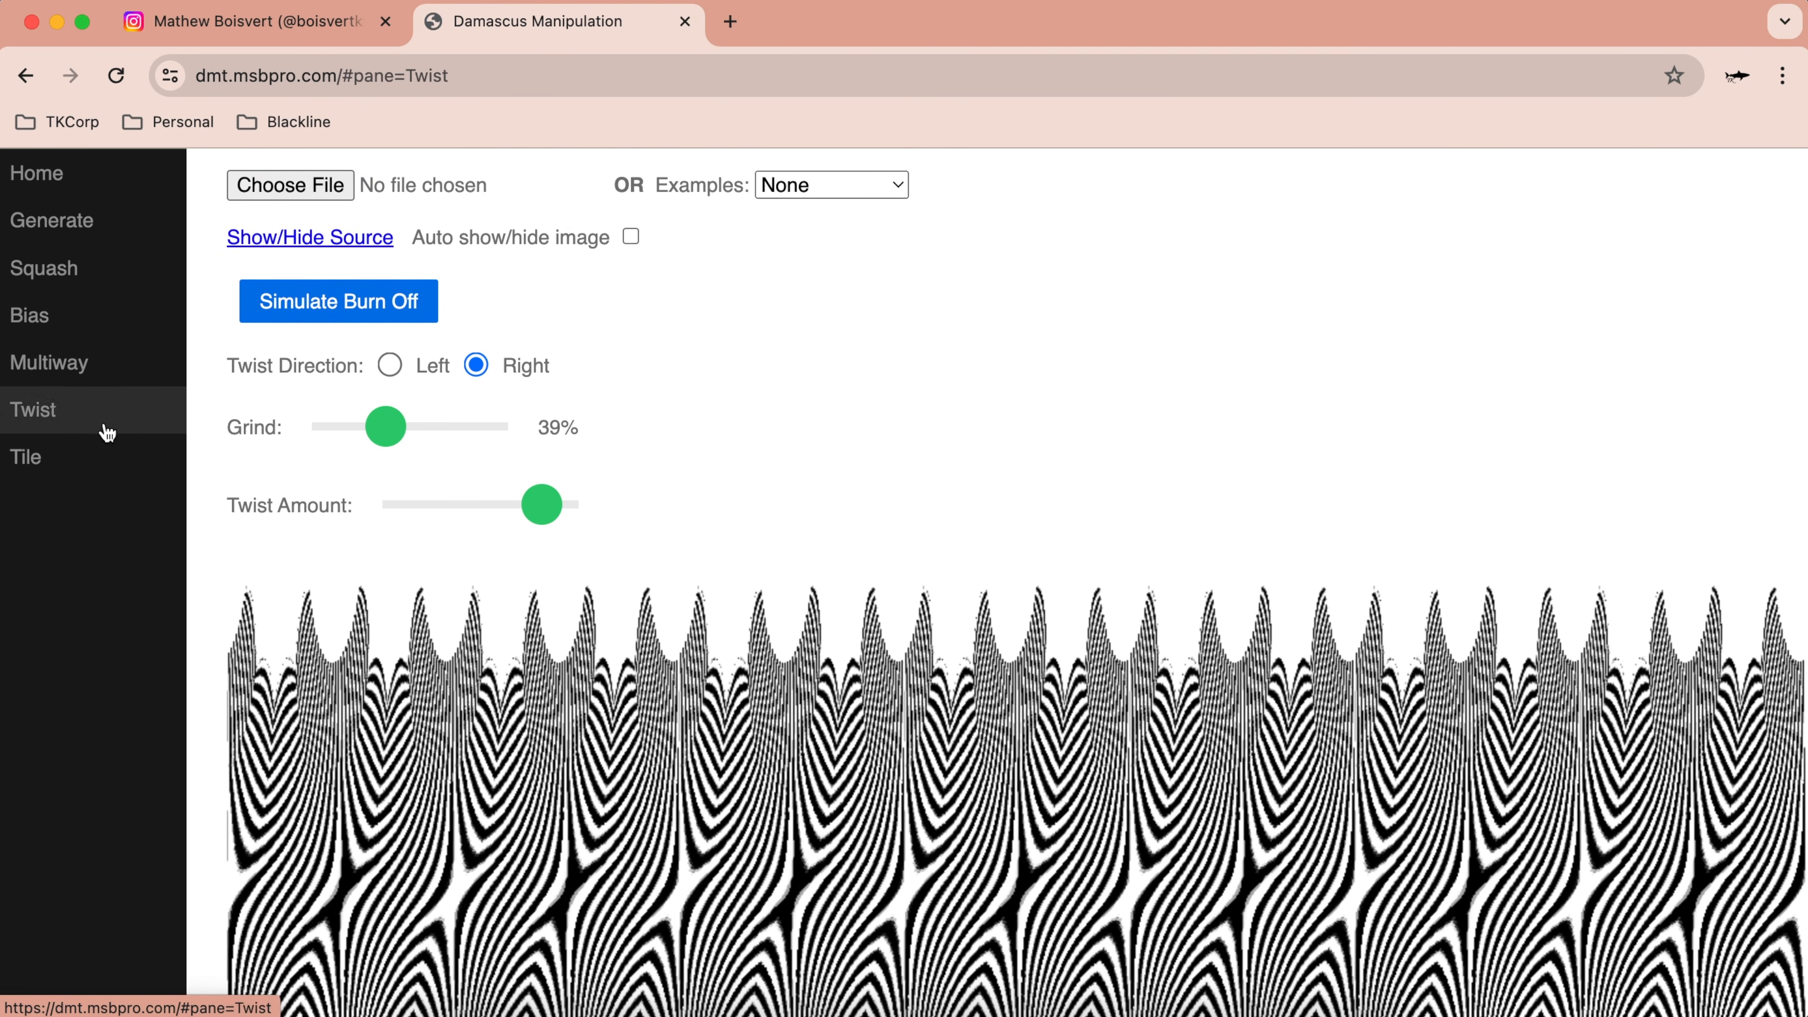
# Step: Bias the twisted pattern, trying other angles and both rotations, ending at a 45° angle
pyautogui.click(40, 314)
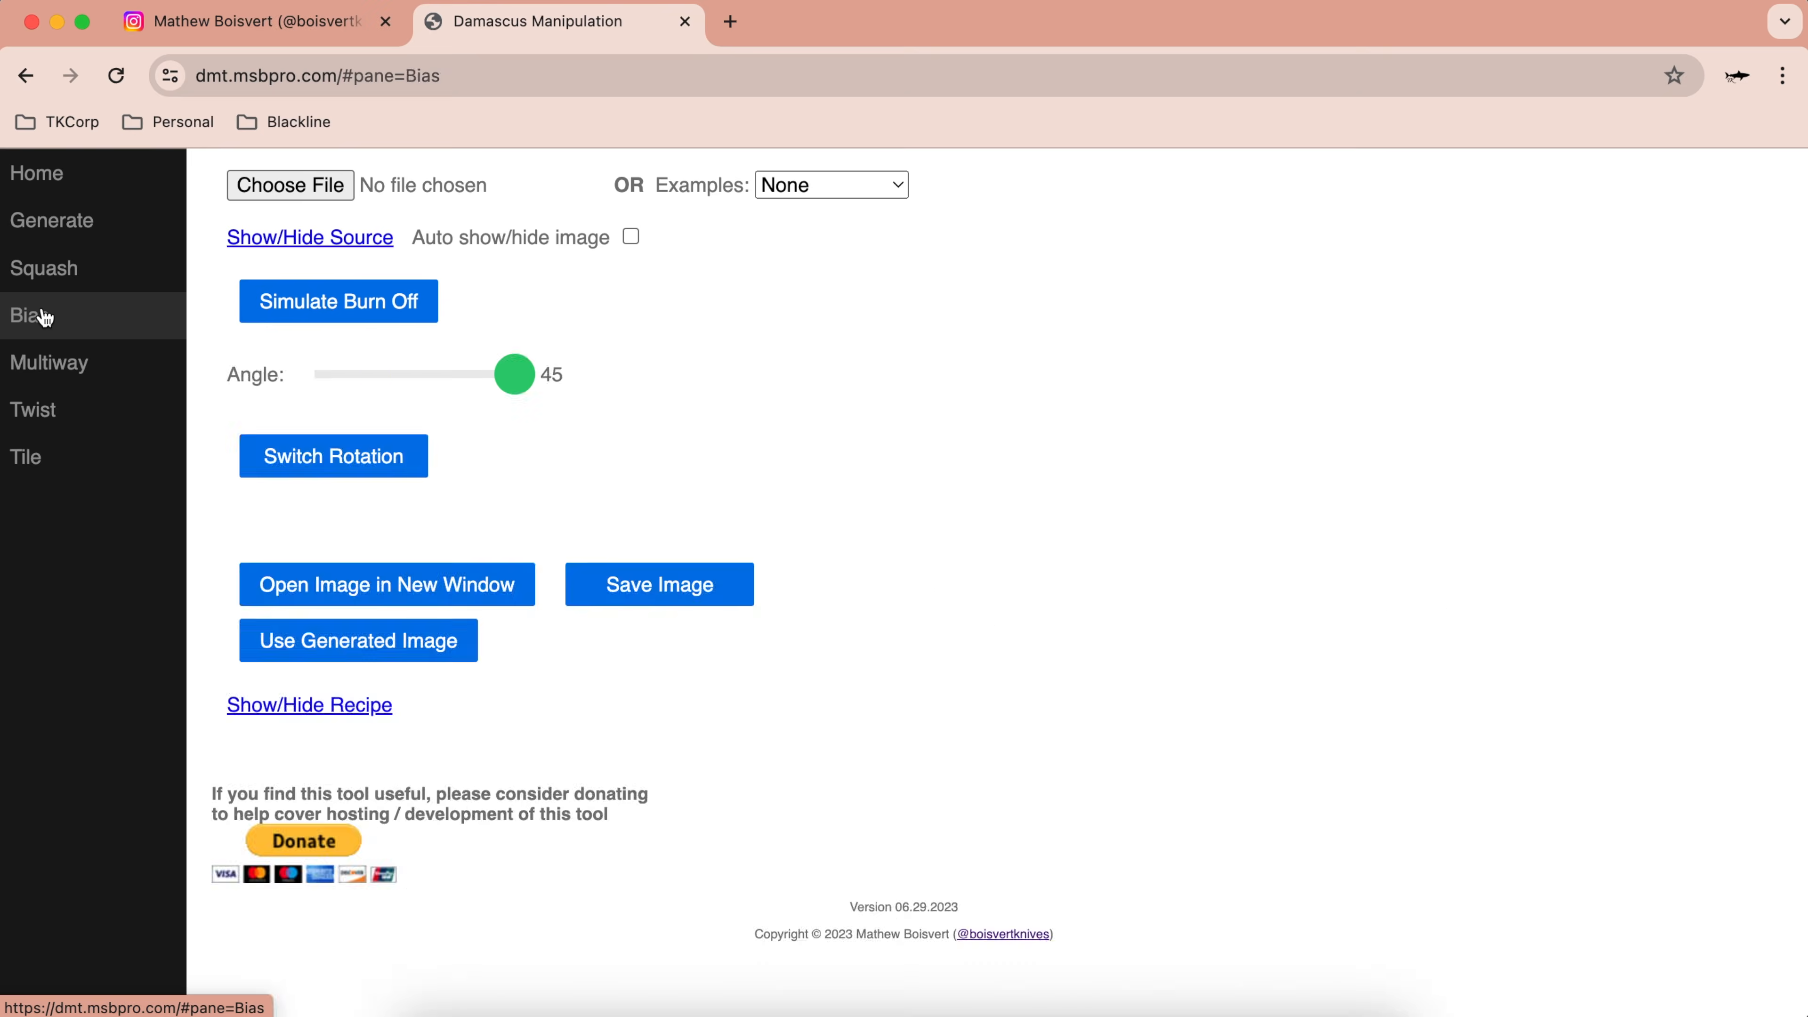
pyautogui.scroll(-2, 498, 613)
pyautogui.scroll(-1, 495, 609)
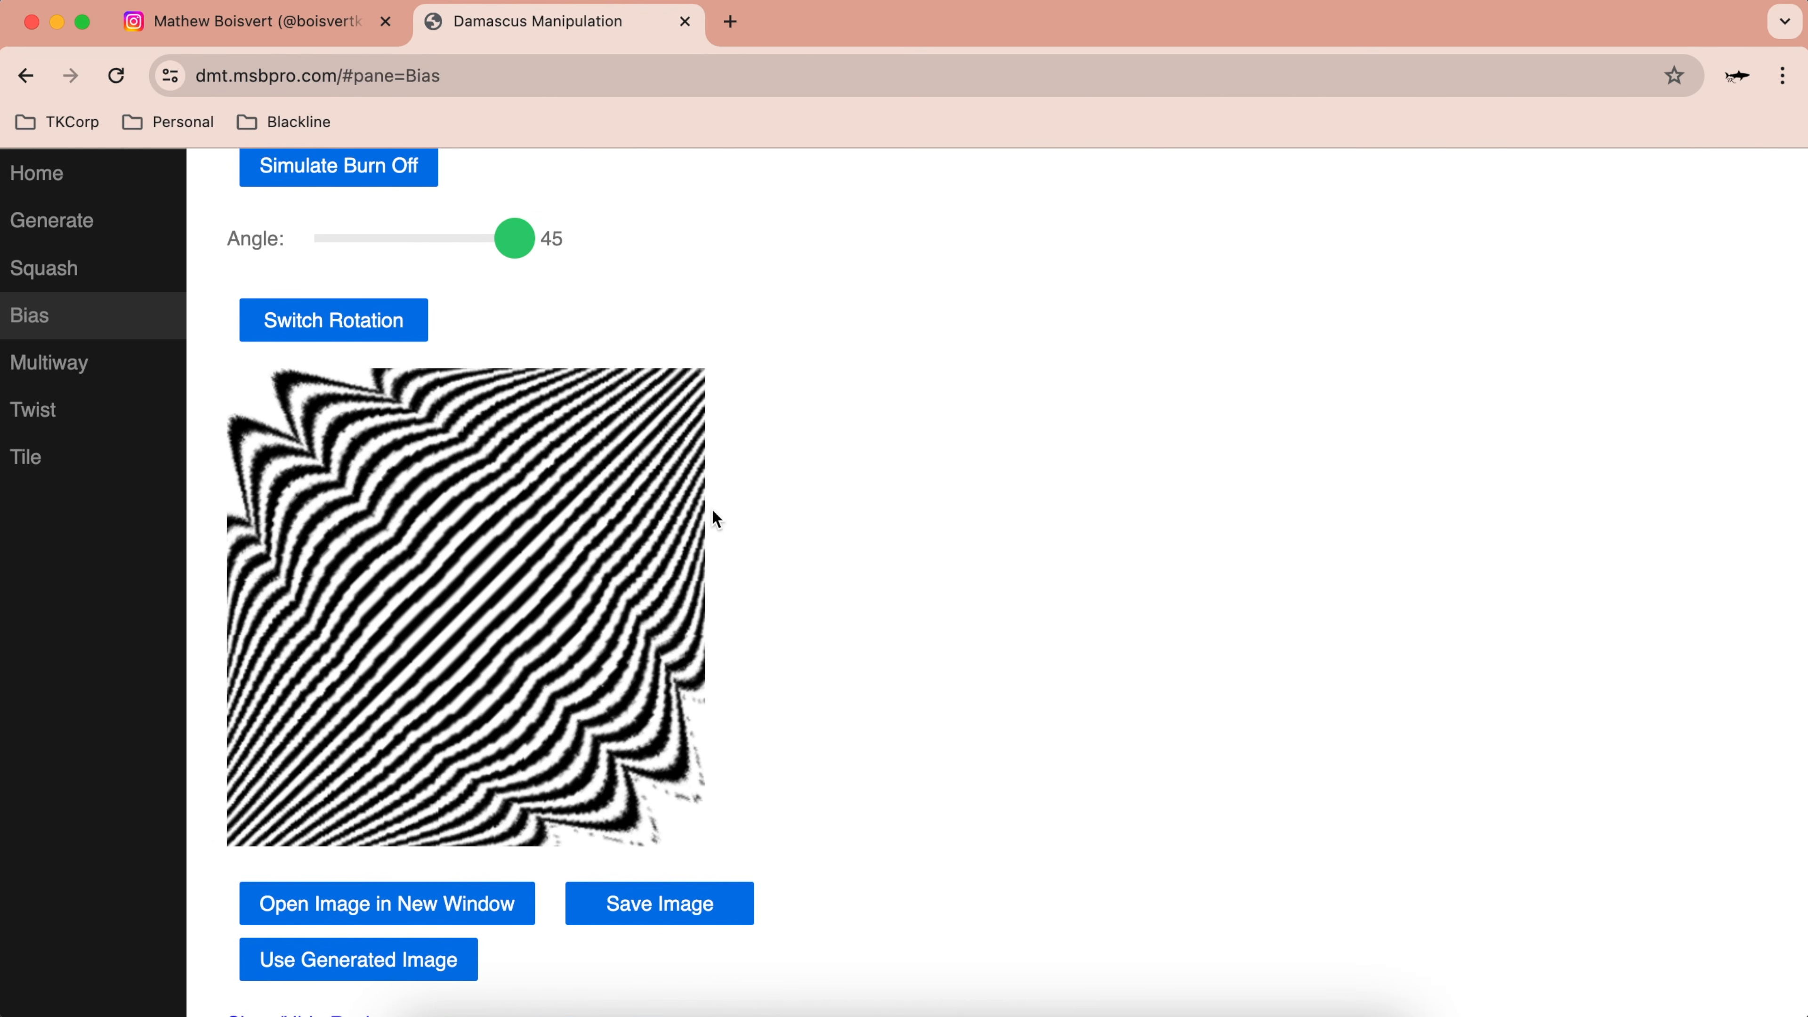
pyautogui.scroll(2, 562, 305)
pyautogui.scroll(1, 568, 307)
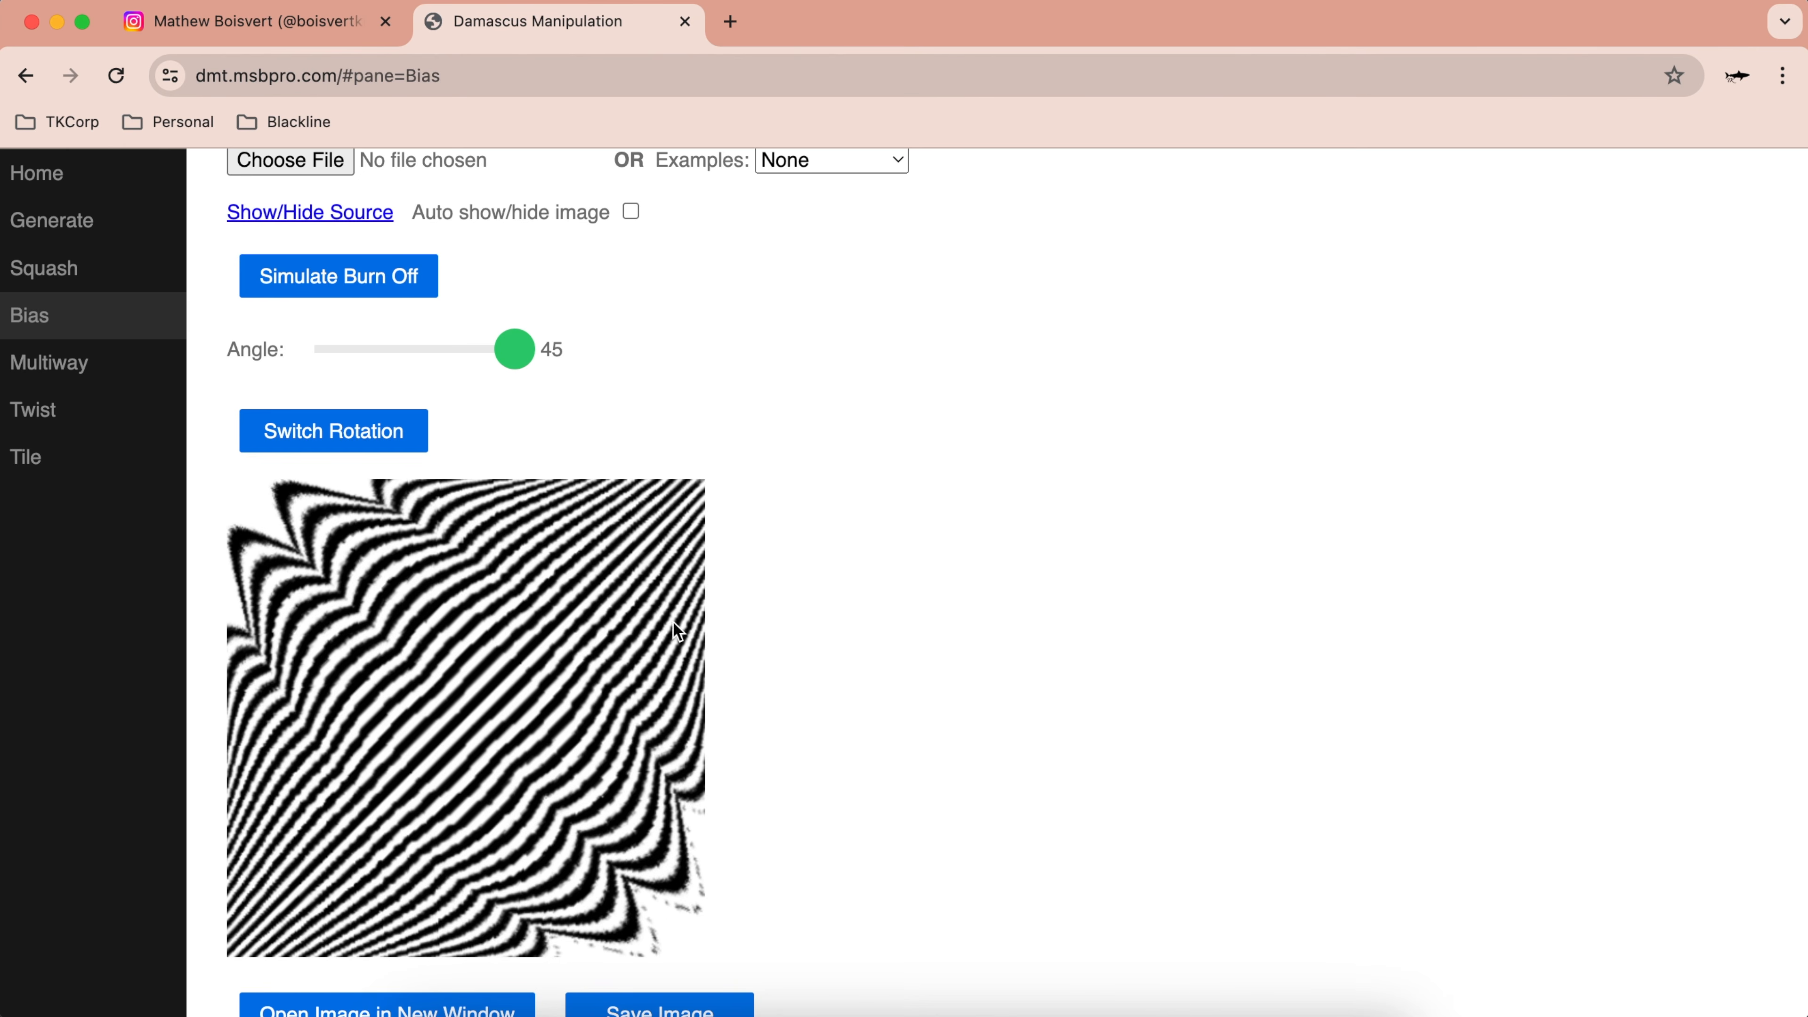
pyautogui.scroll(-1, 669, 698)
pyautogui.moveTo(510, 322); pyautogui.dragTo(441, 325)
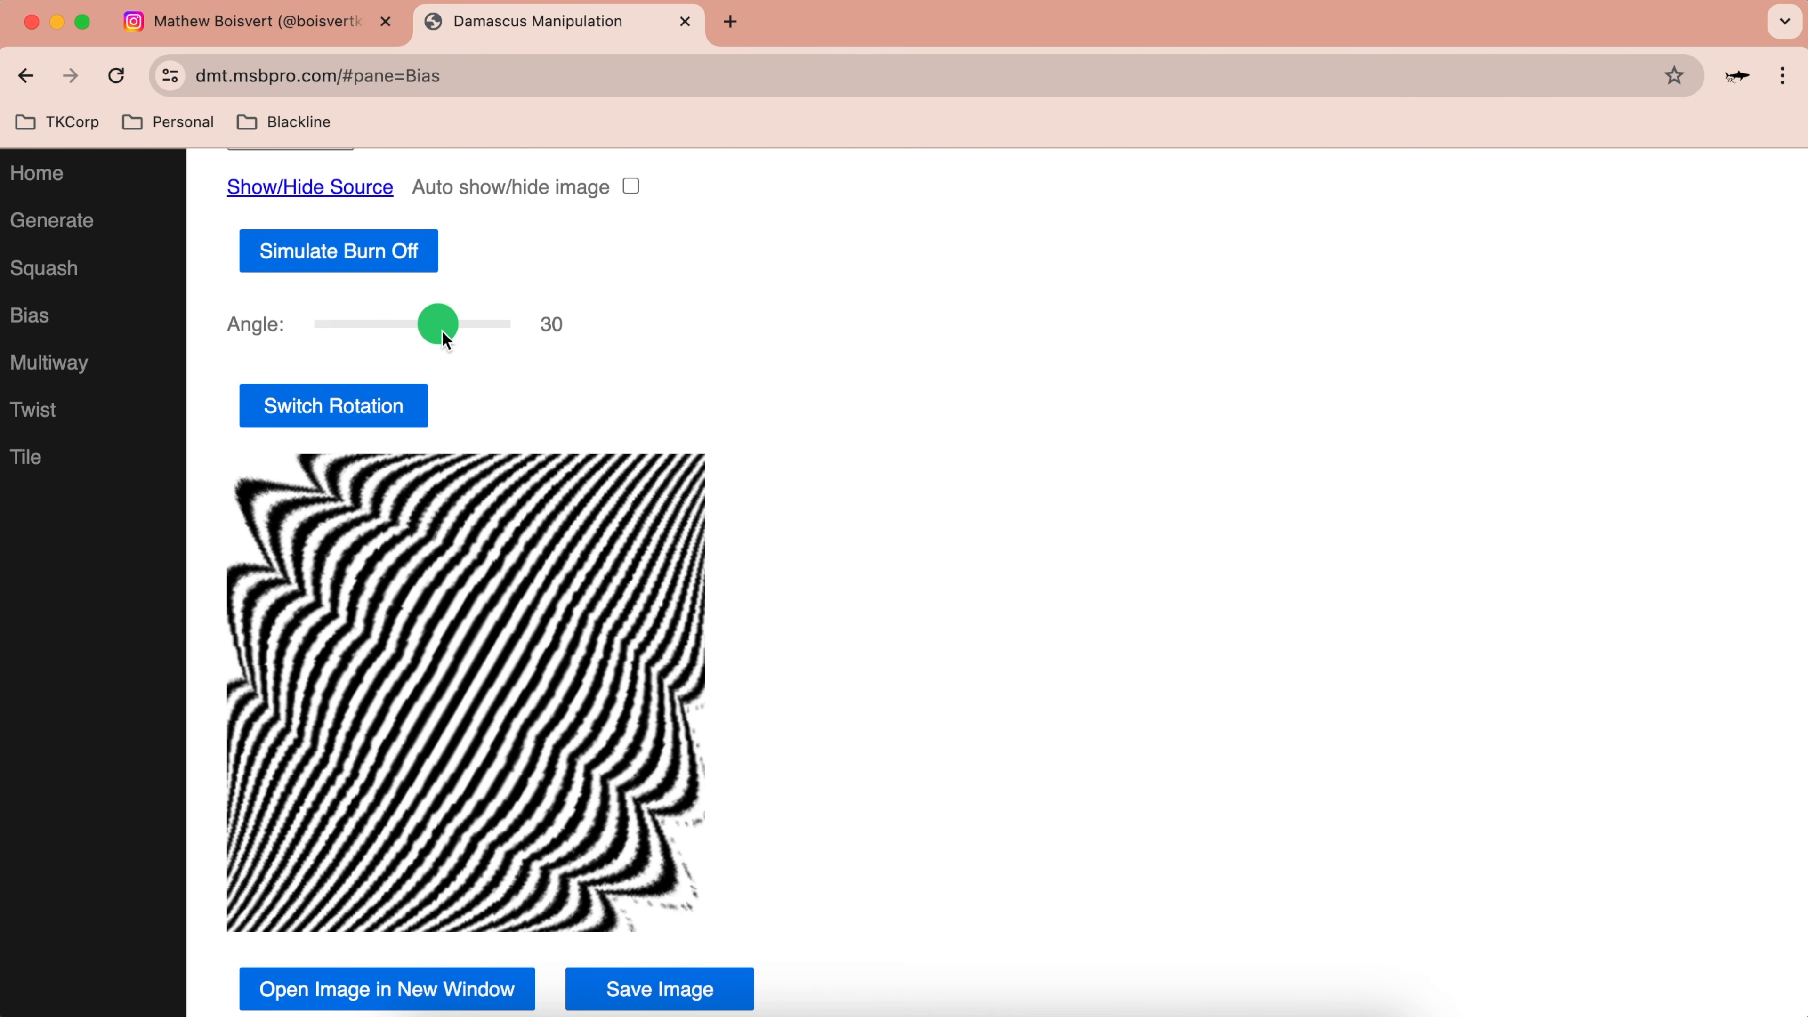
pyautogui.click(363, 408)
pyautogui.click(363, 408)
pyautogui.moveTo(431, 320)
pyautogui.mouseDown()
pyautogui.moveTo(414, 322)
pyautogui.moveTo(433, 329)
pyautogui.mouseUp()
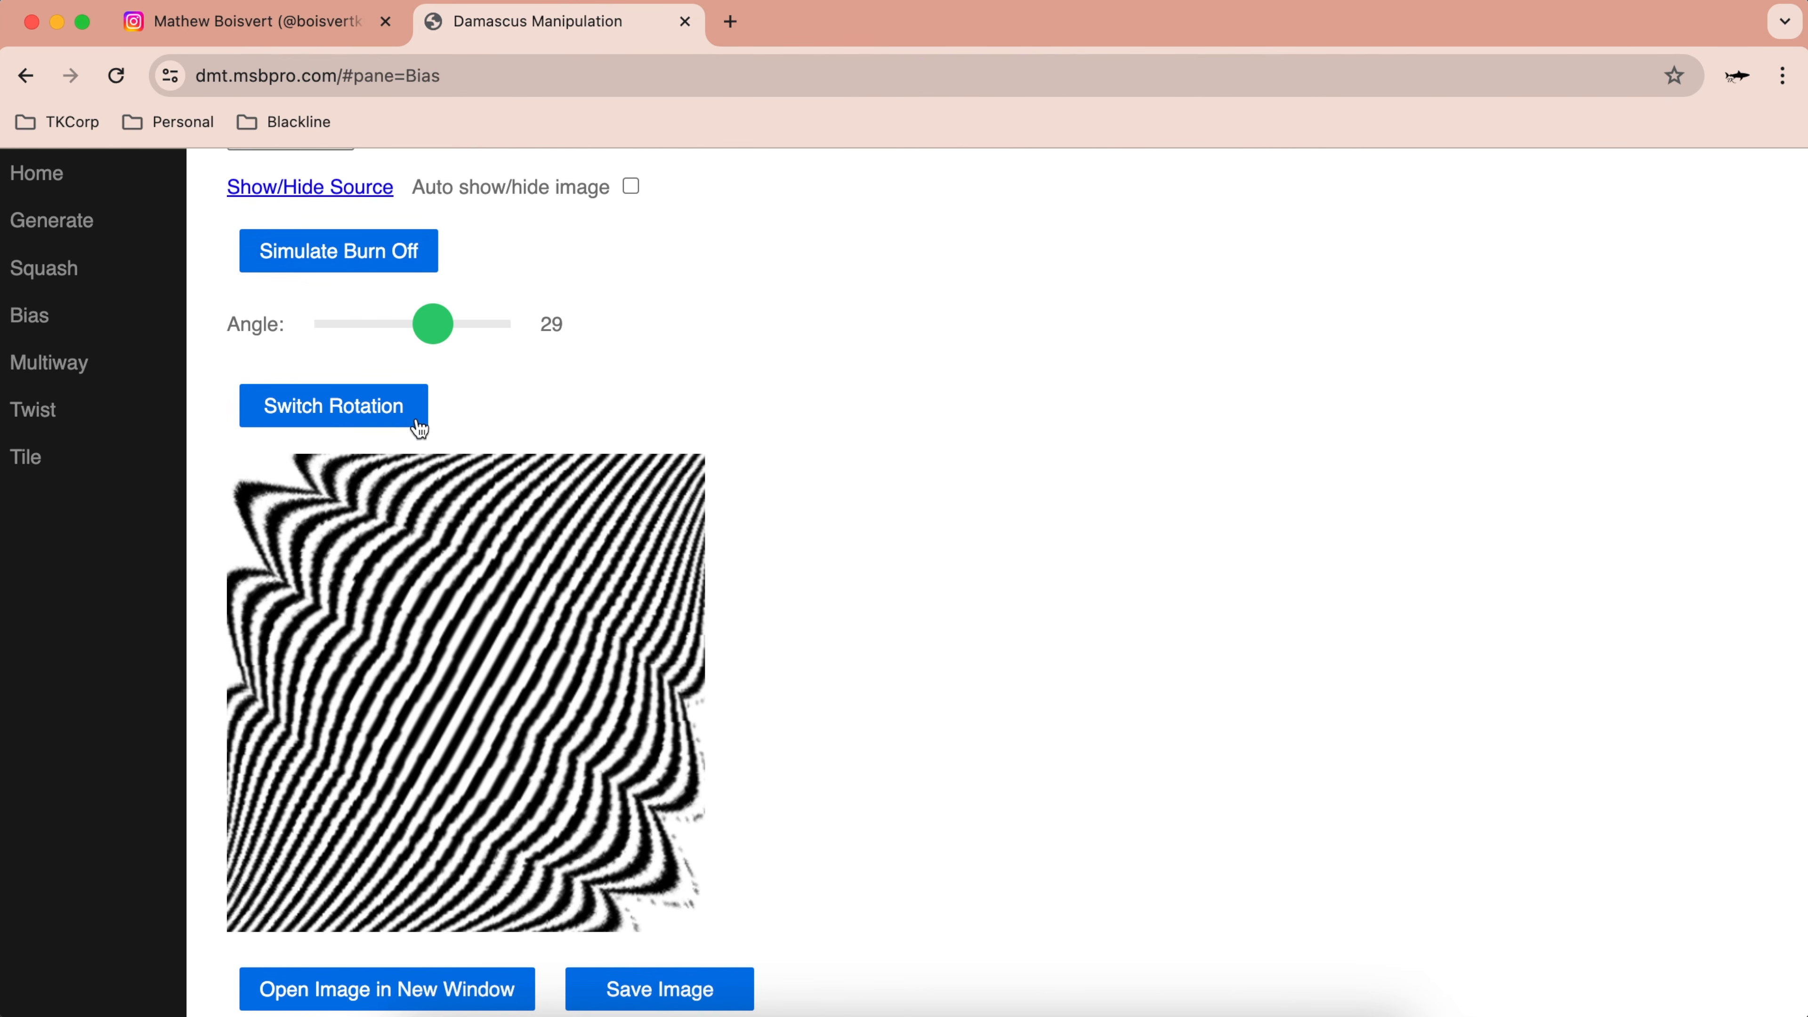
pyautogui.moveTo(434, 325); pyautogui.dragTo(515, 316)
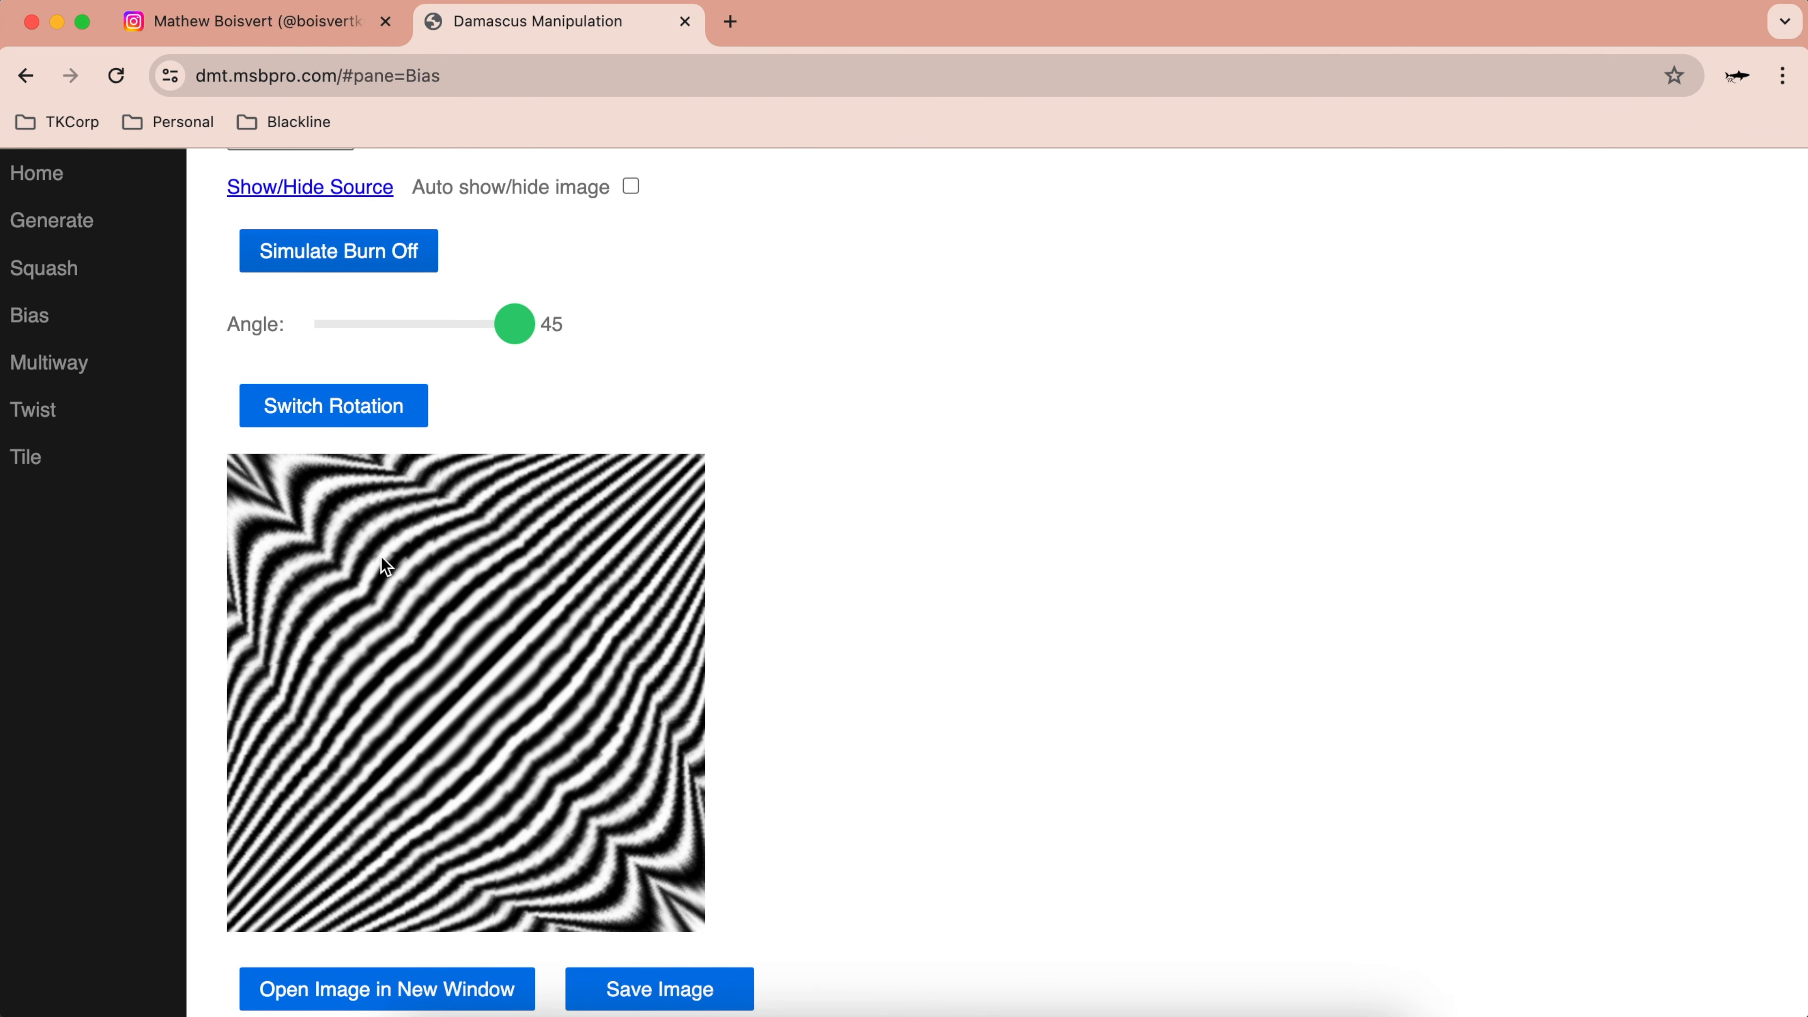
# Step: Scroll down the Bias pane toward the Use Generated Image button
pyautogui.scroll(-4, 507, 517)
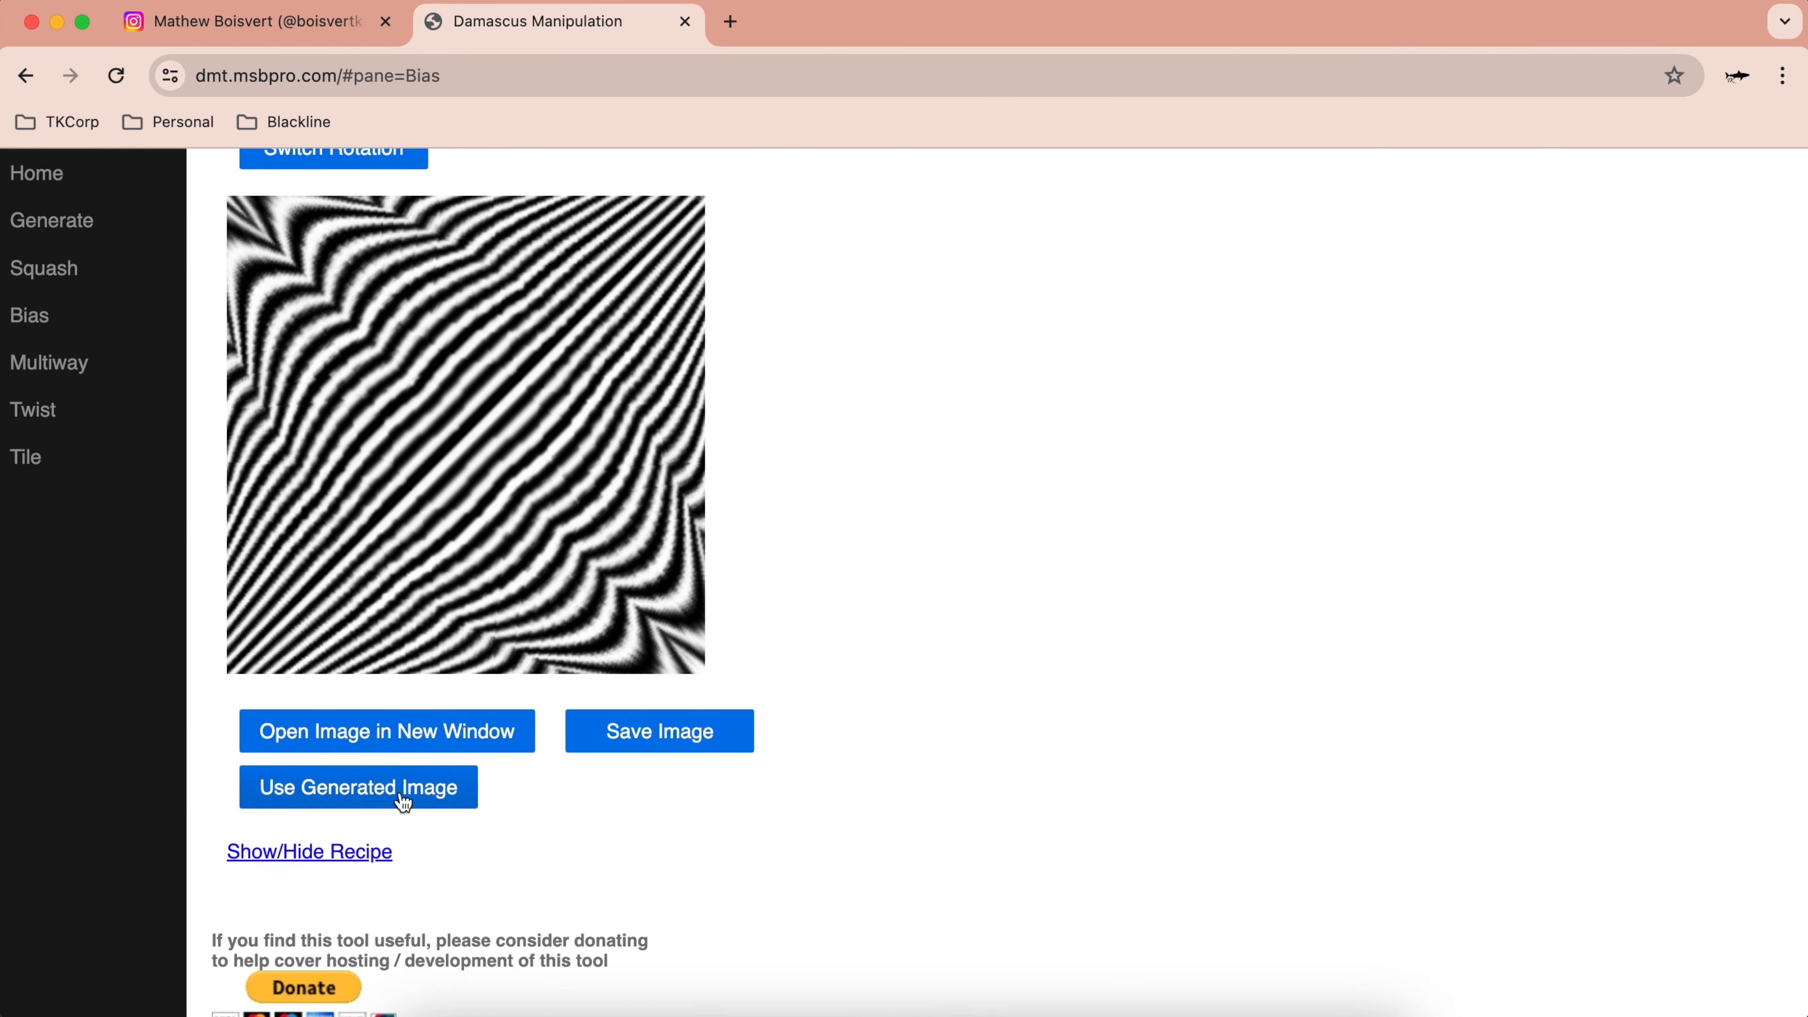
# Step: Feed the biased pattern into Multiway, preview 2- and 3-high stacks, then return to 4 way
pyautogui.click(404, 801)
pyautogui.scroll(2, 163, 419)
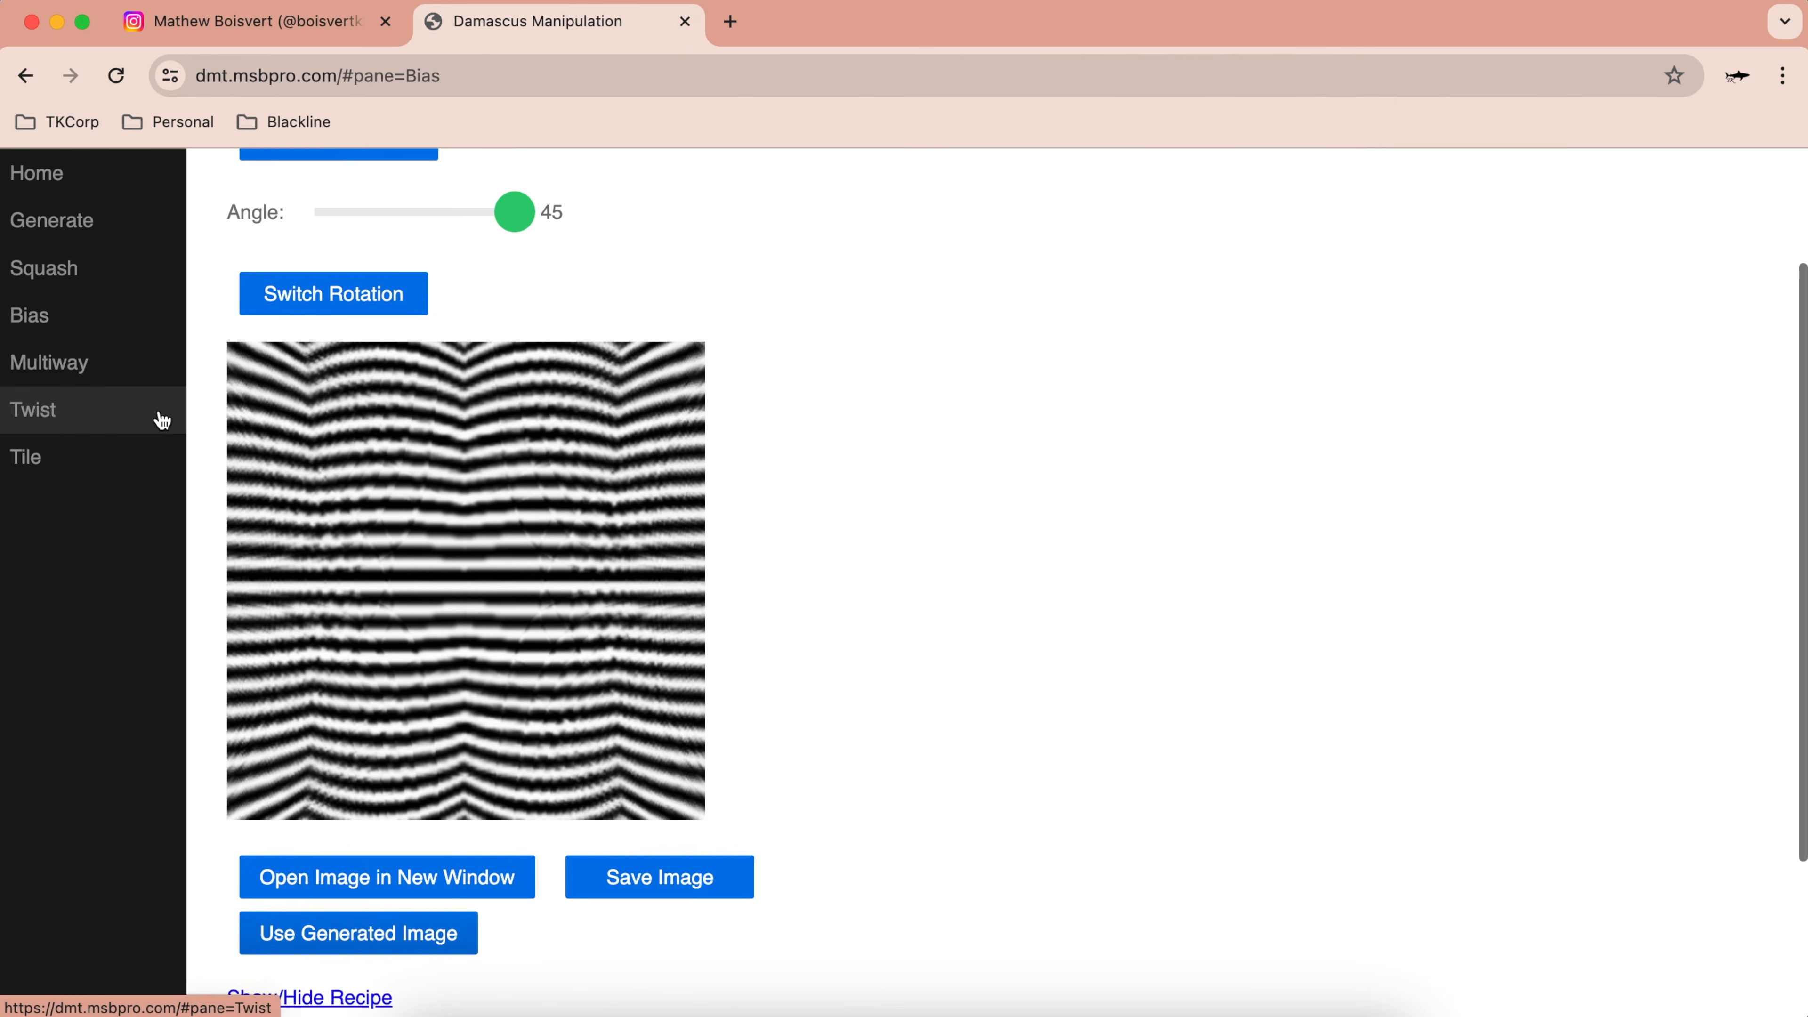
pyautogui.click(71, 383)
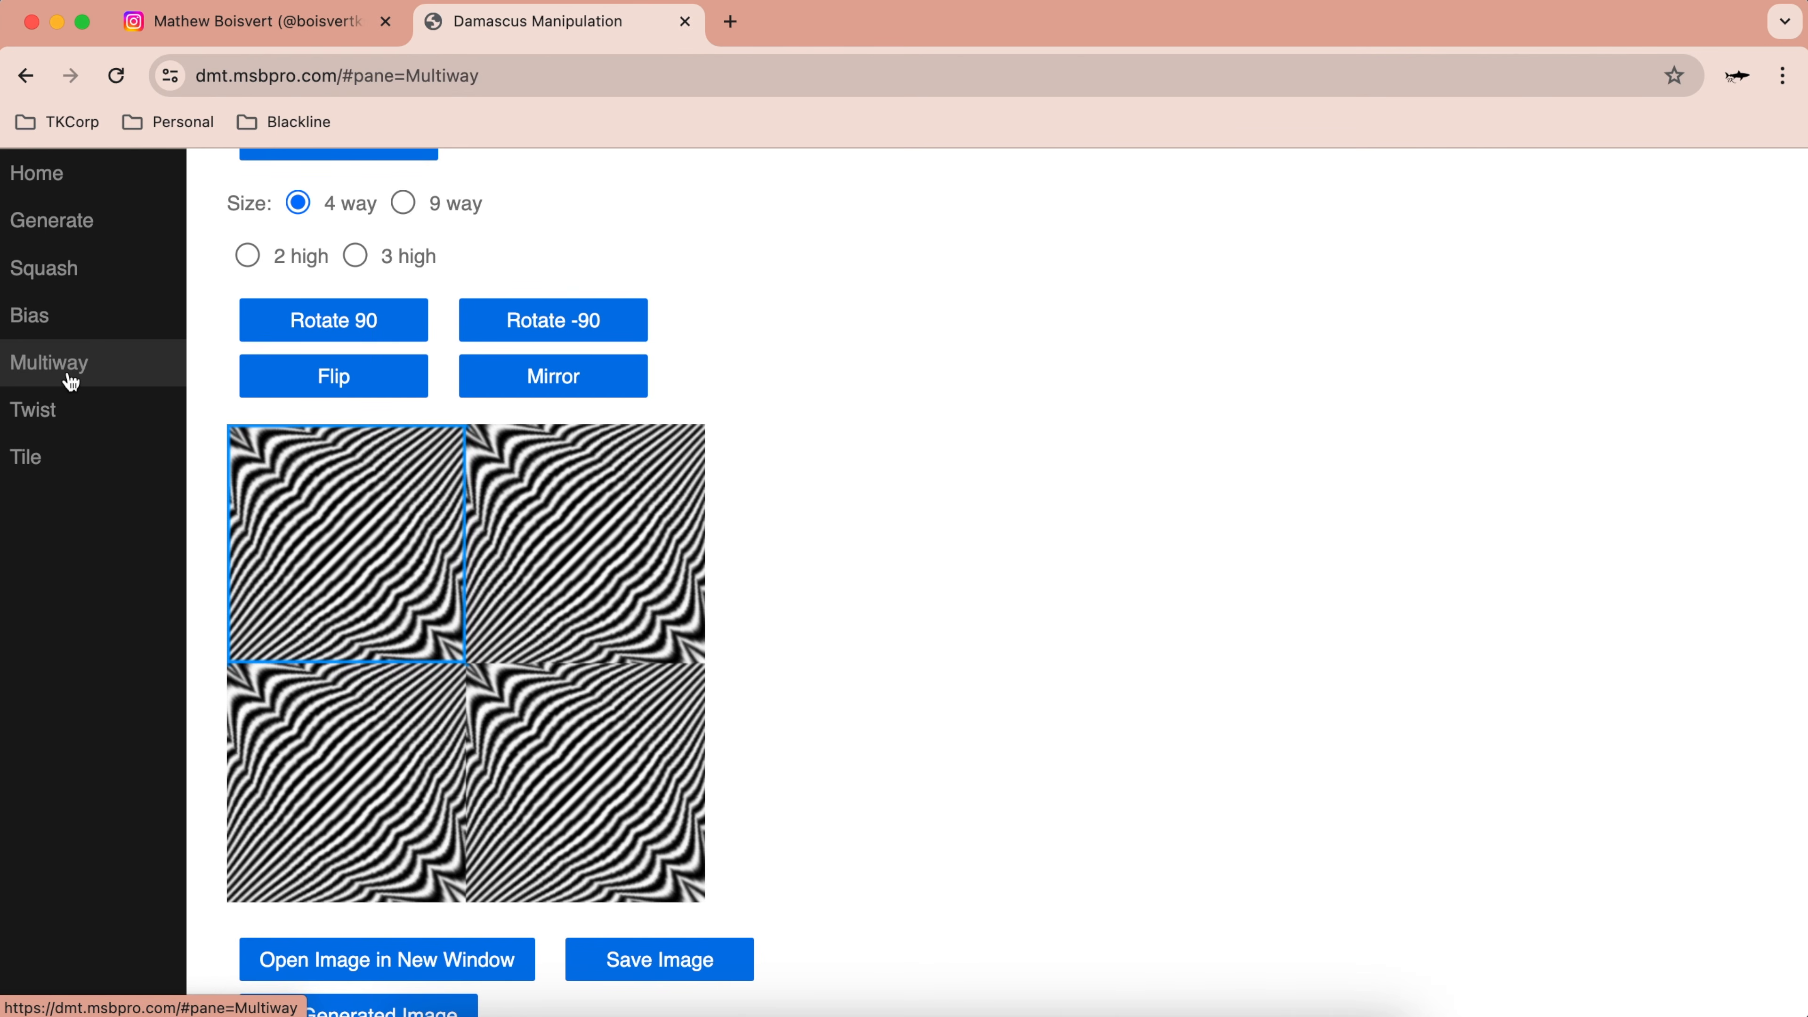
pyautogui.click(655, 632)
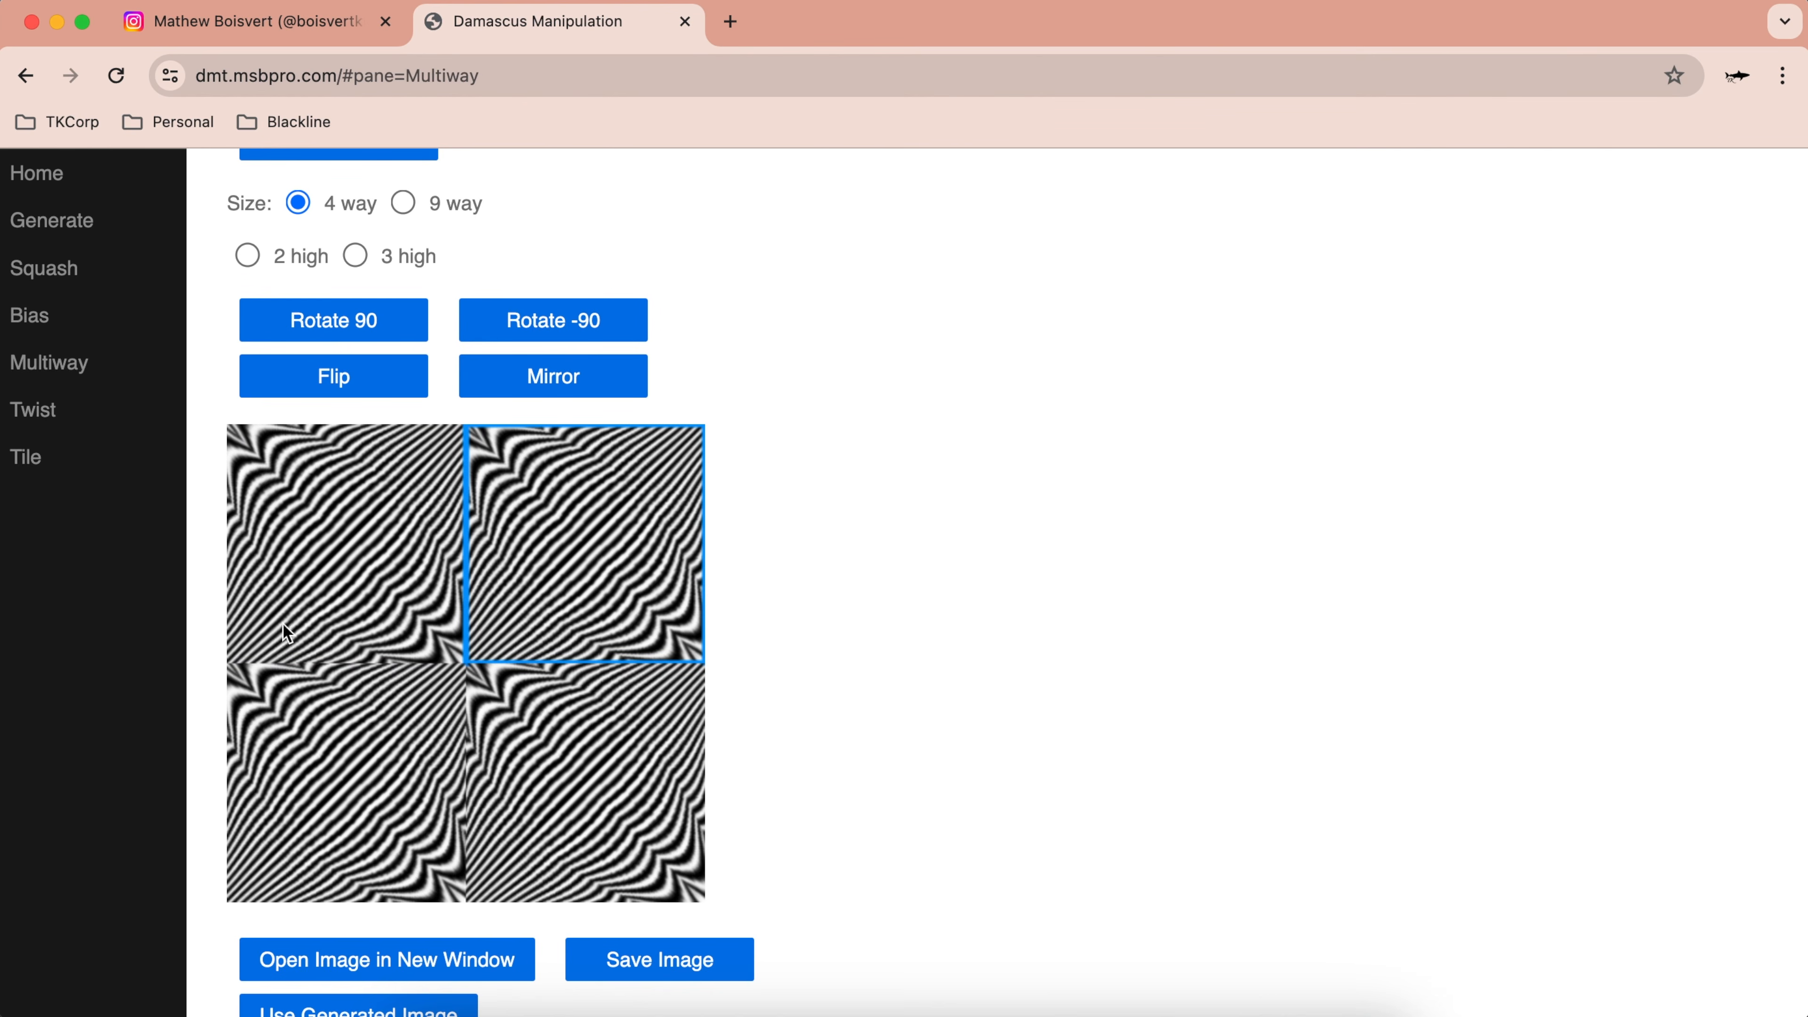
pyautogui.scroll(1, 398, 260)
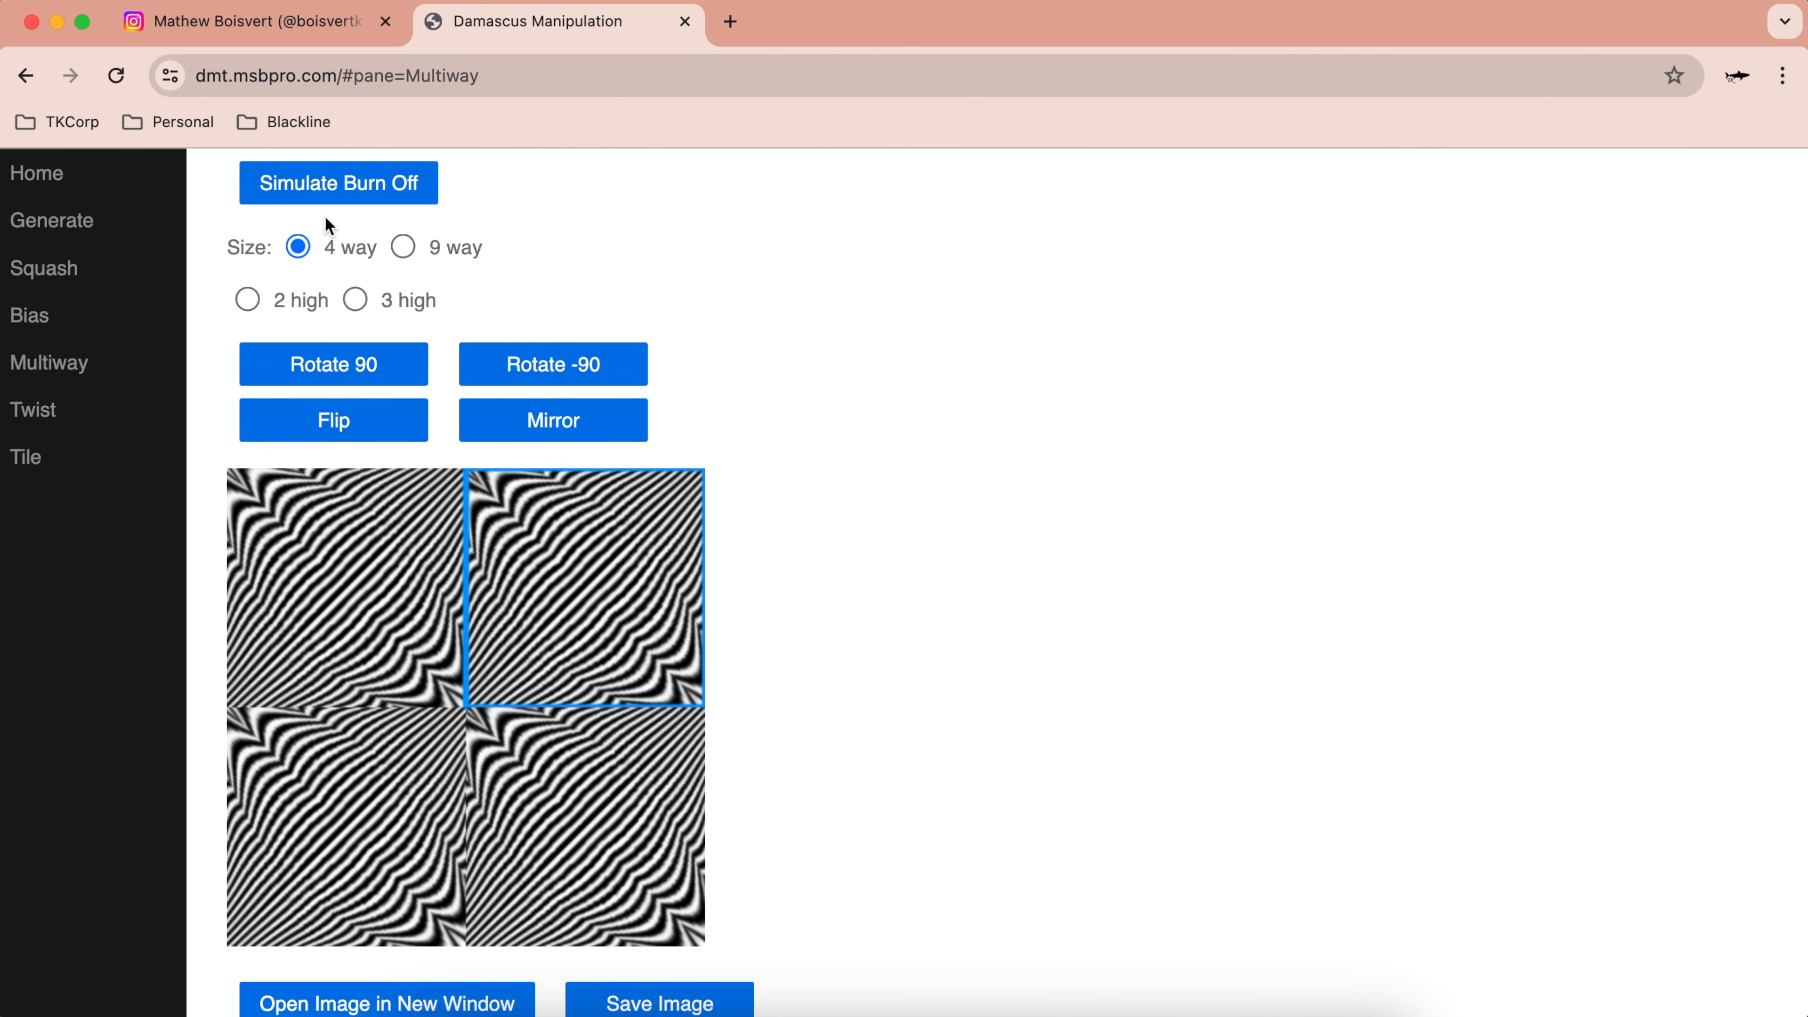
pyautogui.click(249, 299)
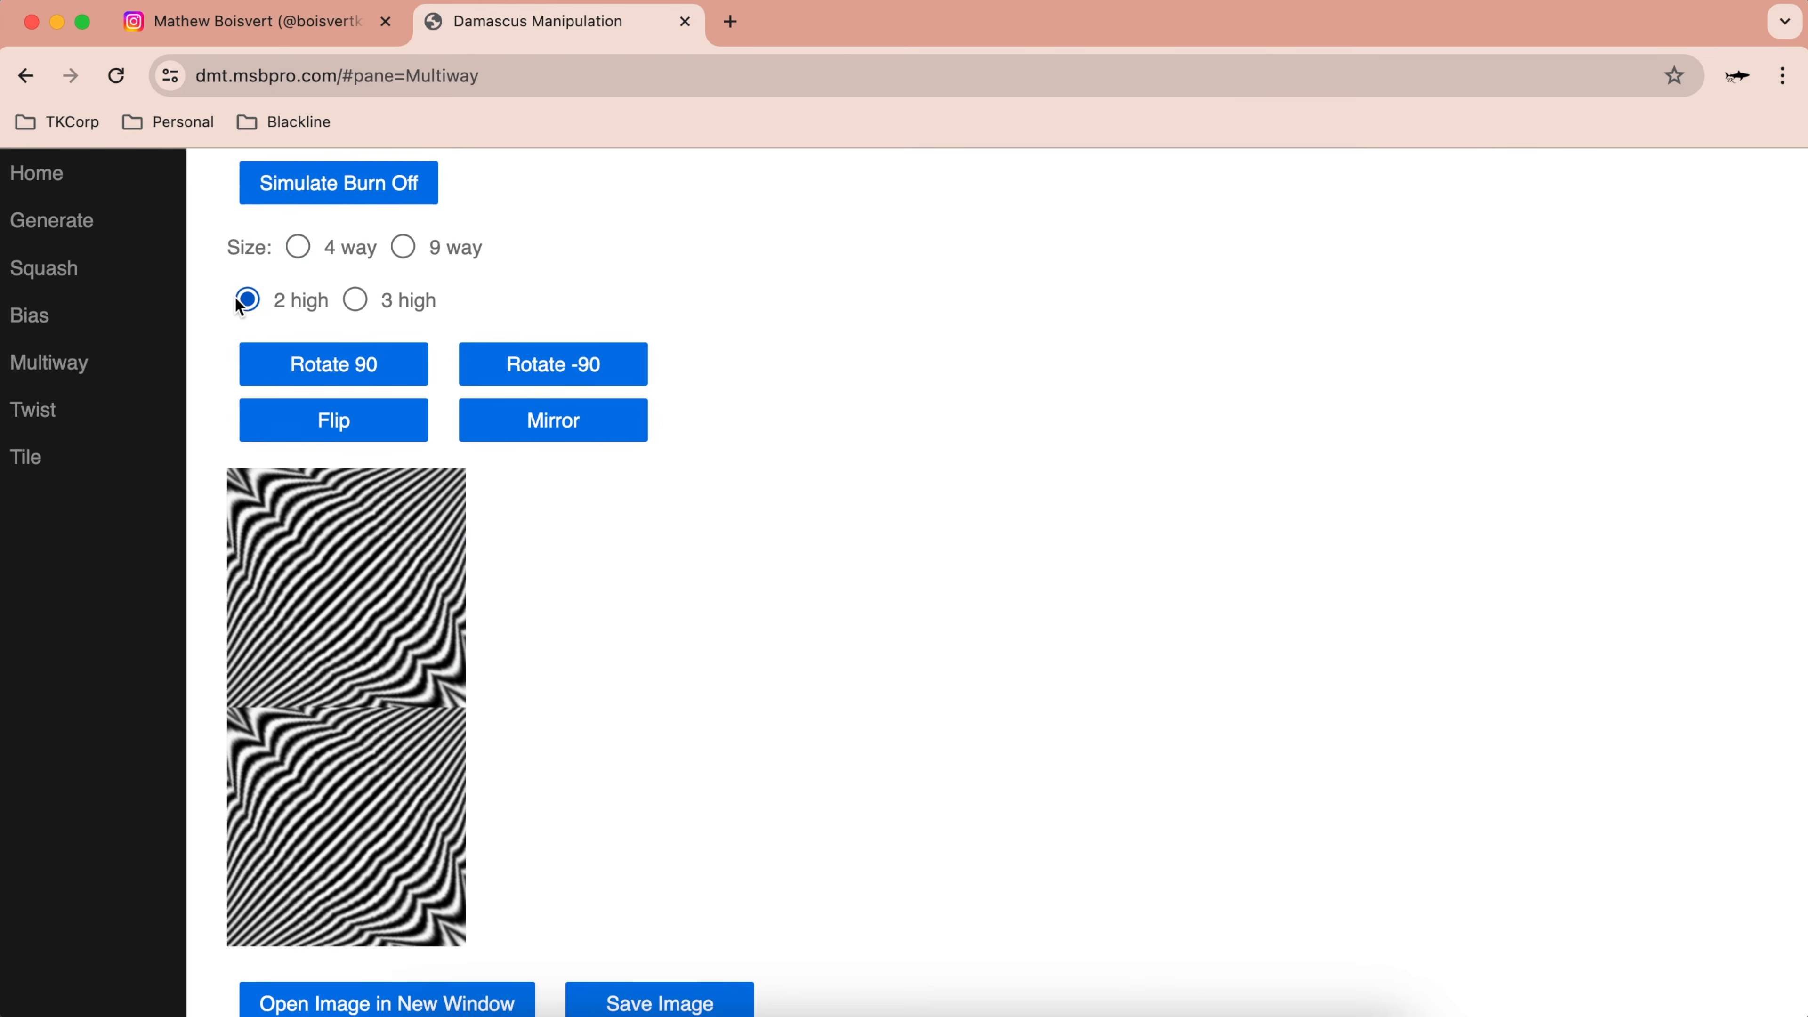
pyautogui.click(356, 300)
pyautogui.click(299, 246)
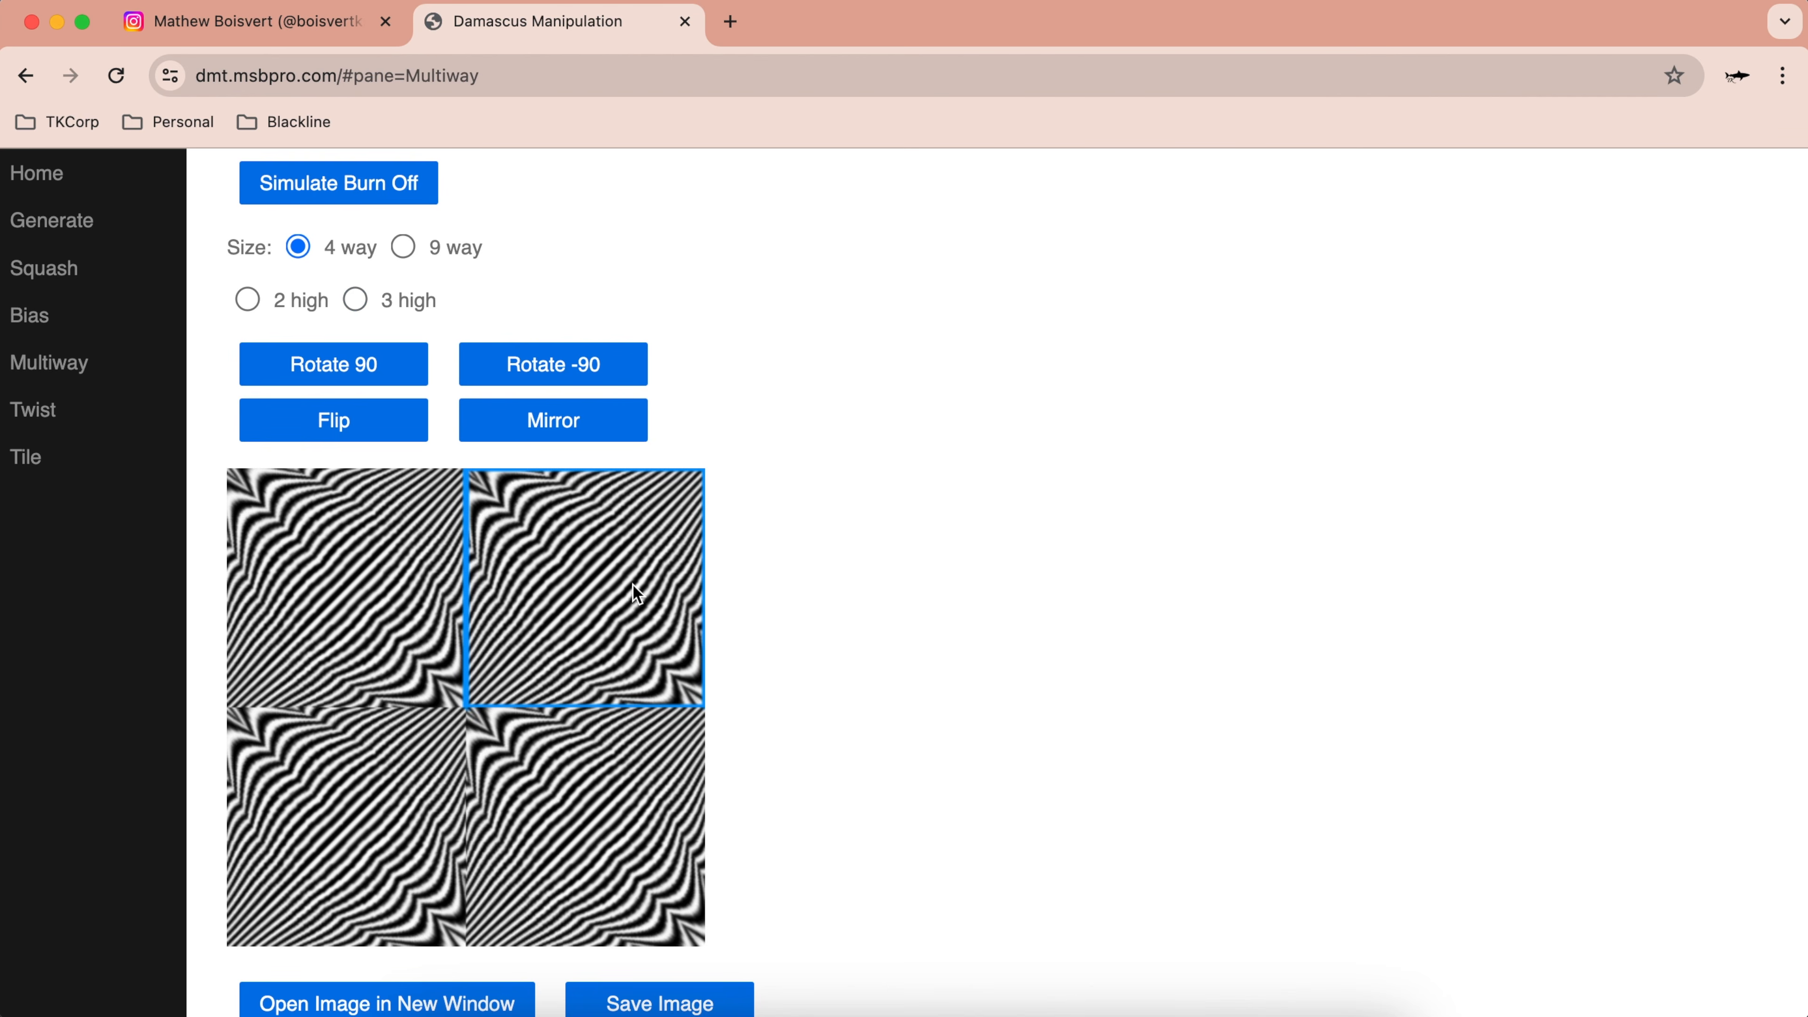
# Step: Rotate the top-right tile 90° clockwise and the bottom-left tile 90° counter-clockwise
pyautogui.click(367, 372)
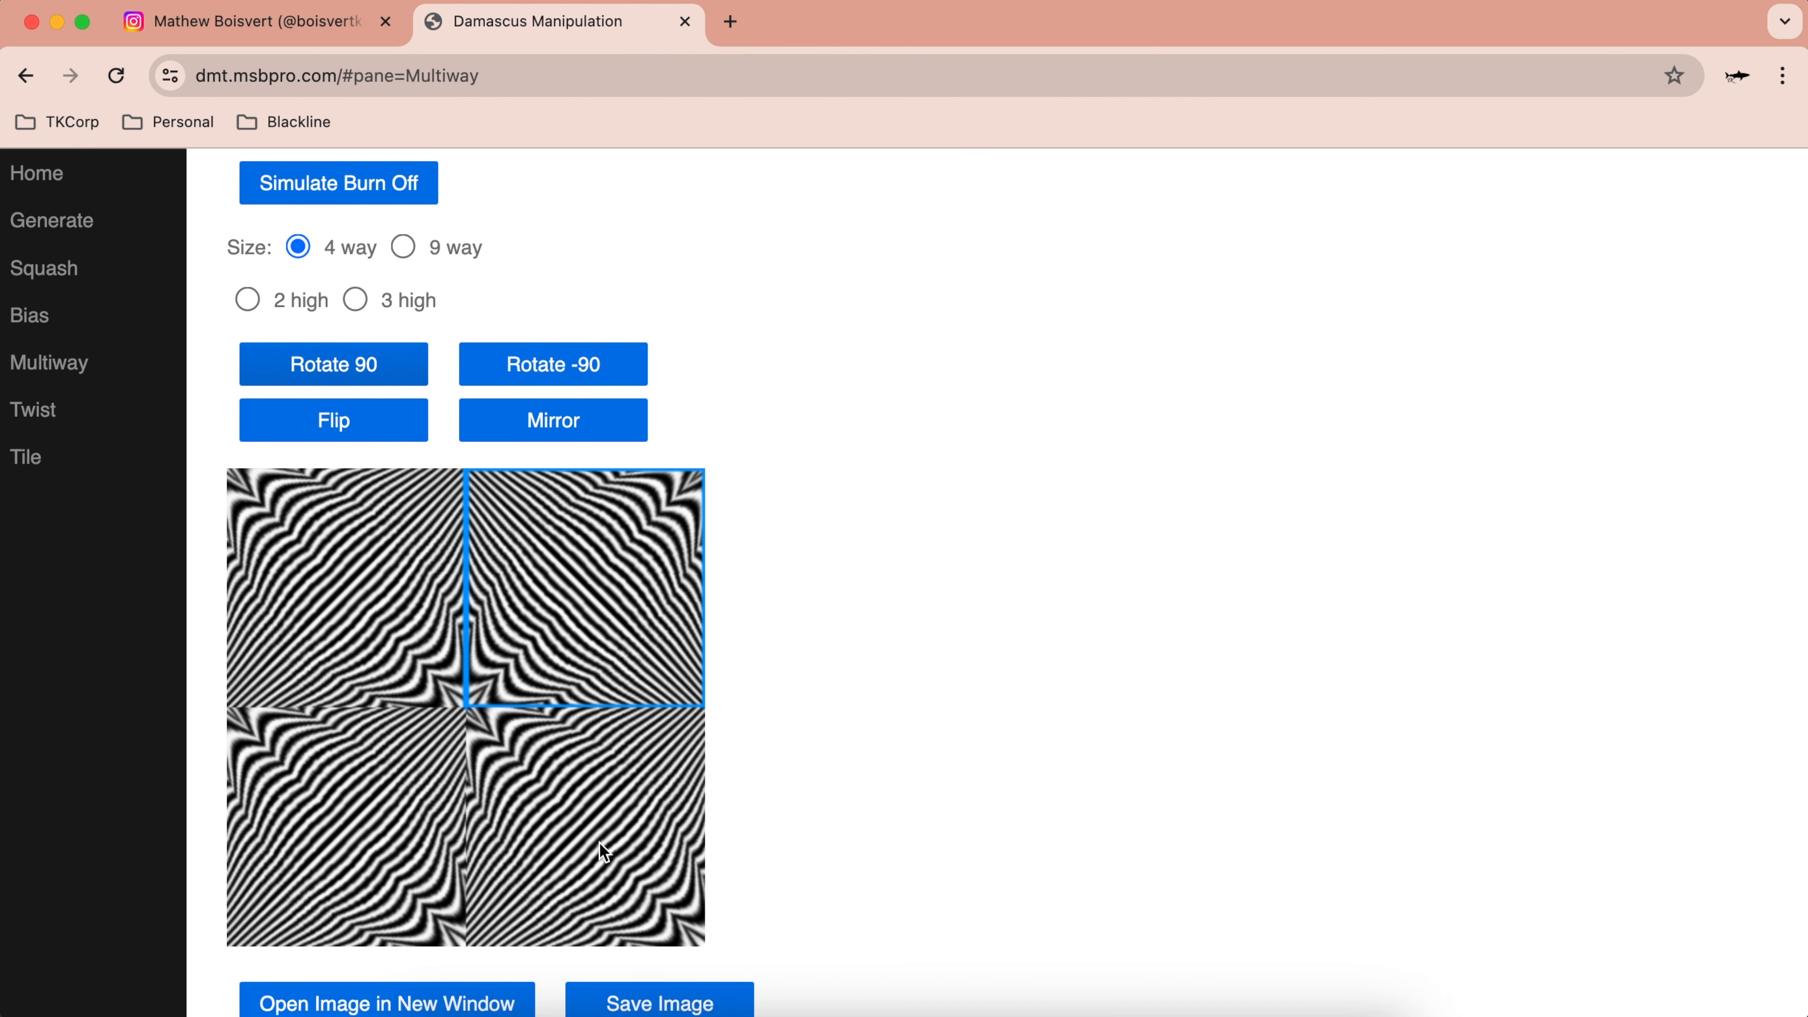
pyautogui.click(387, 798)
pyautogui.click(544, 369)
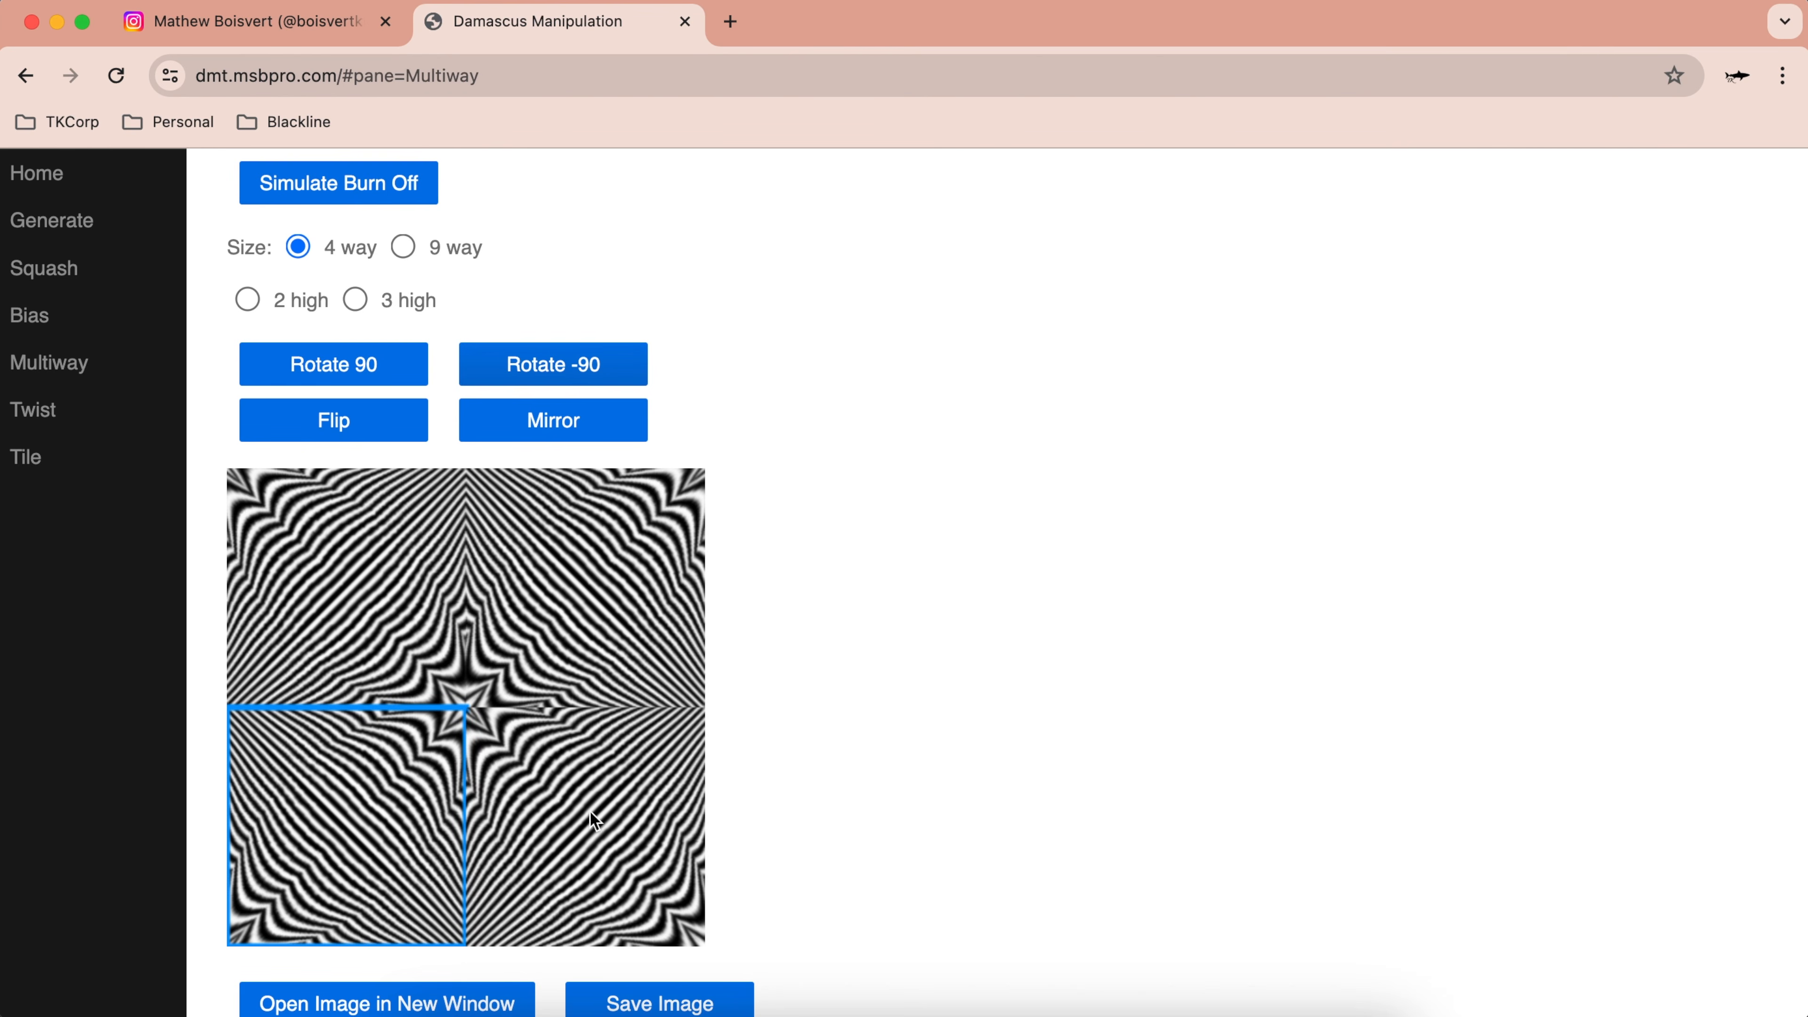
pyautogui.scroll(-5, 588, 783)
pyautogui.scroll(2, 617, 775)
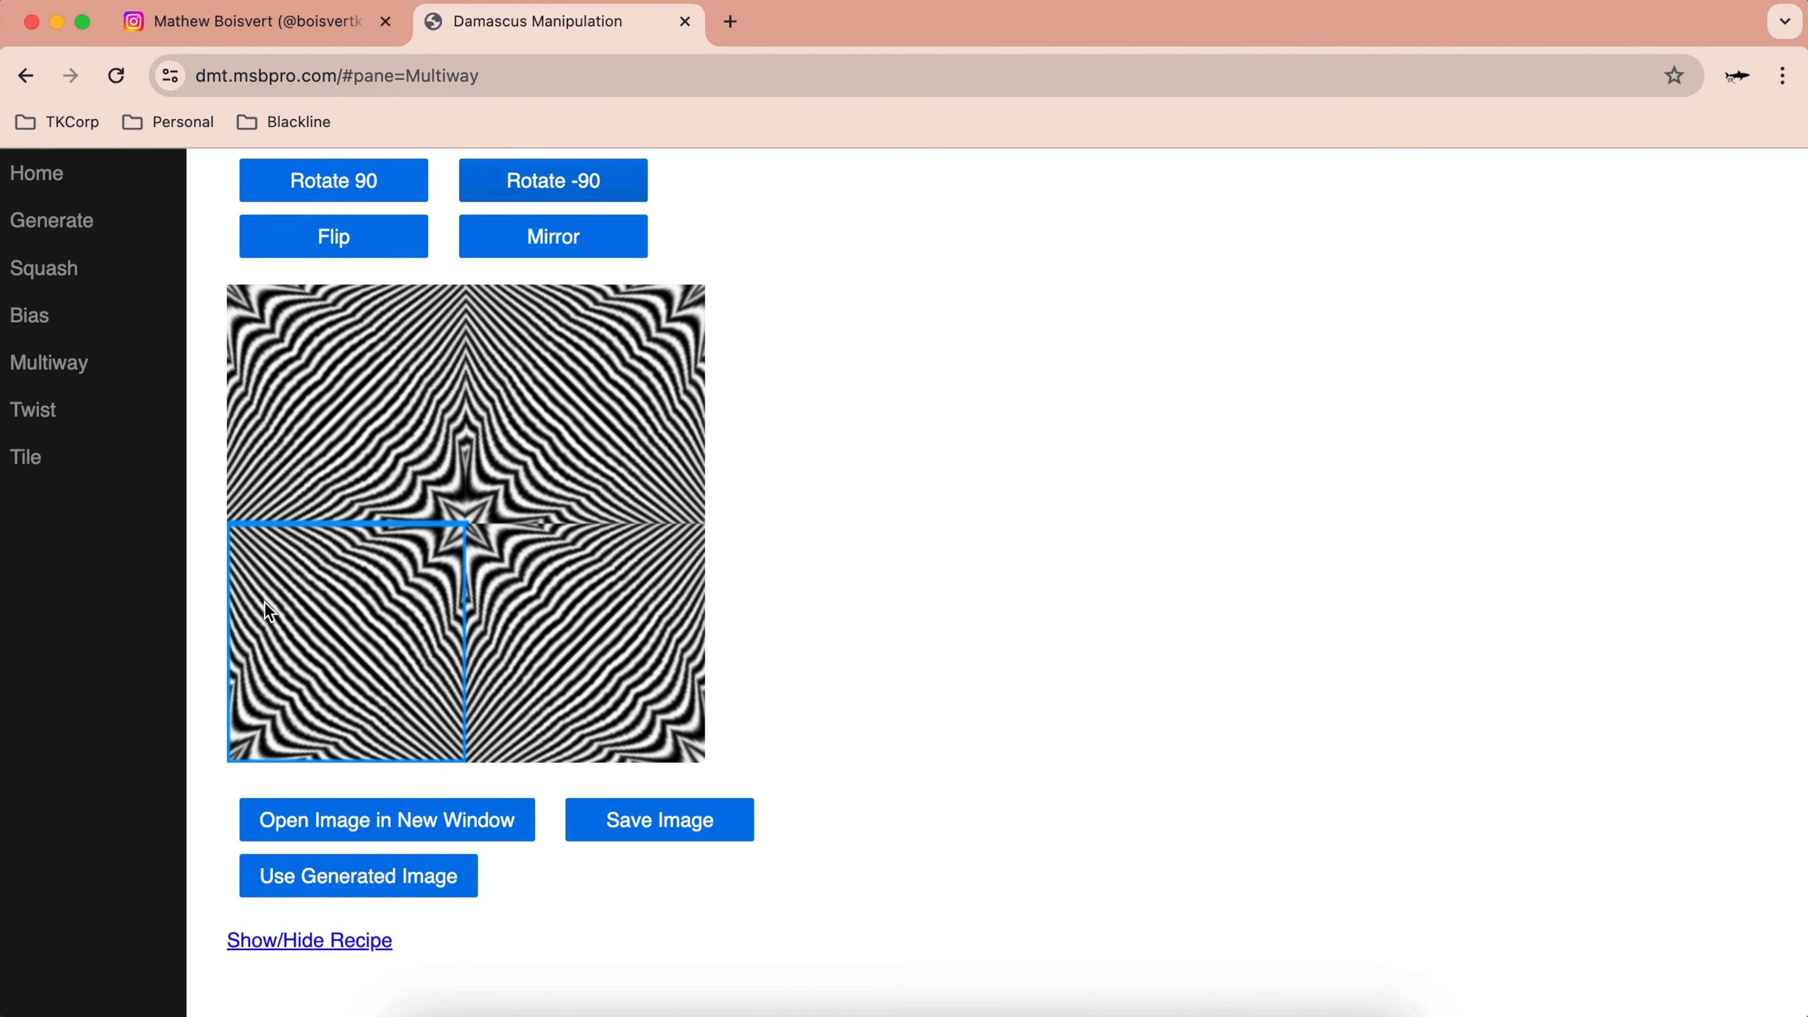
pyautogui.scroll(3, 369, 543)
pyautogui.scroll(1, 391, 510)
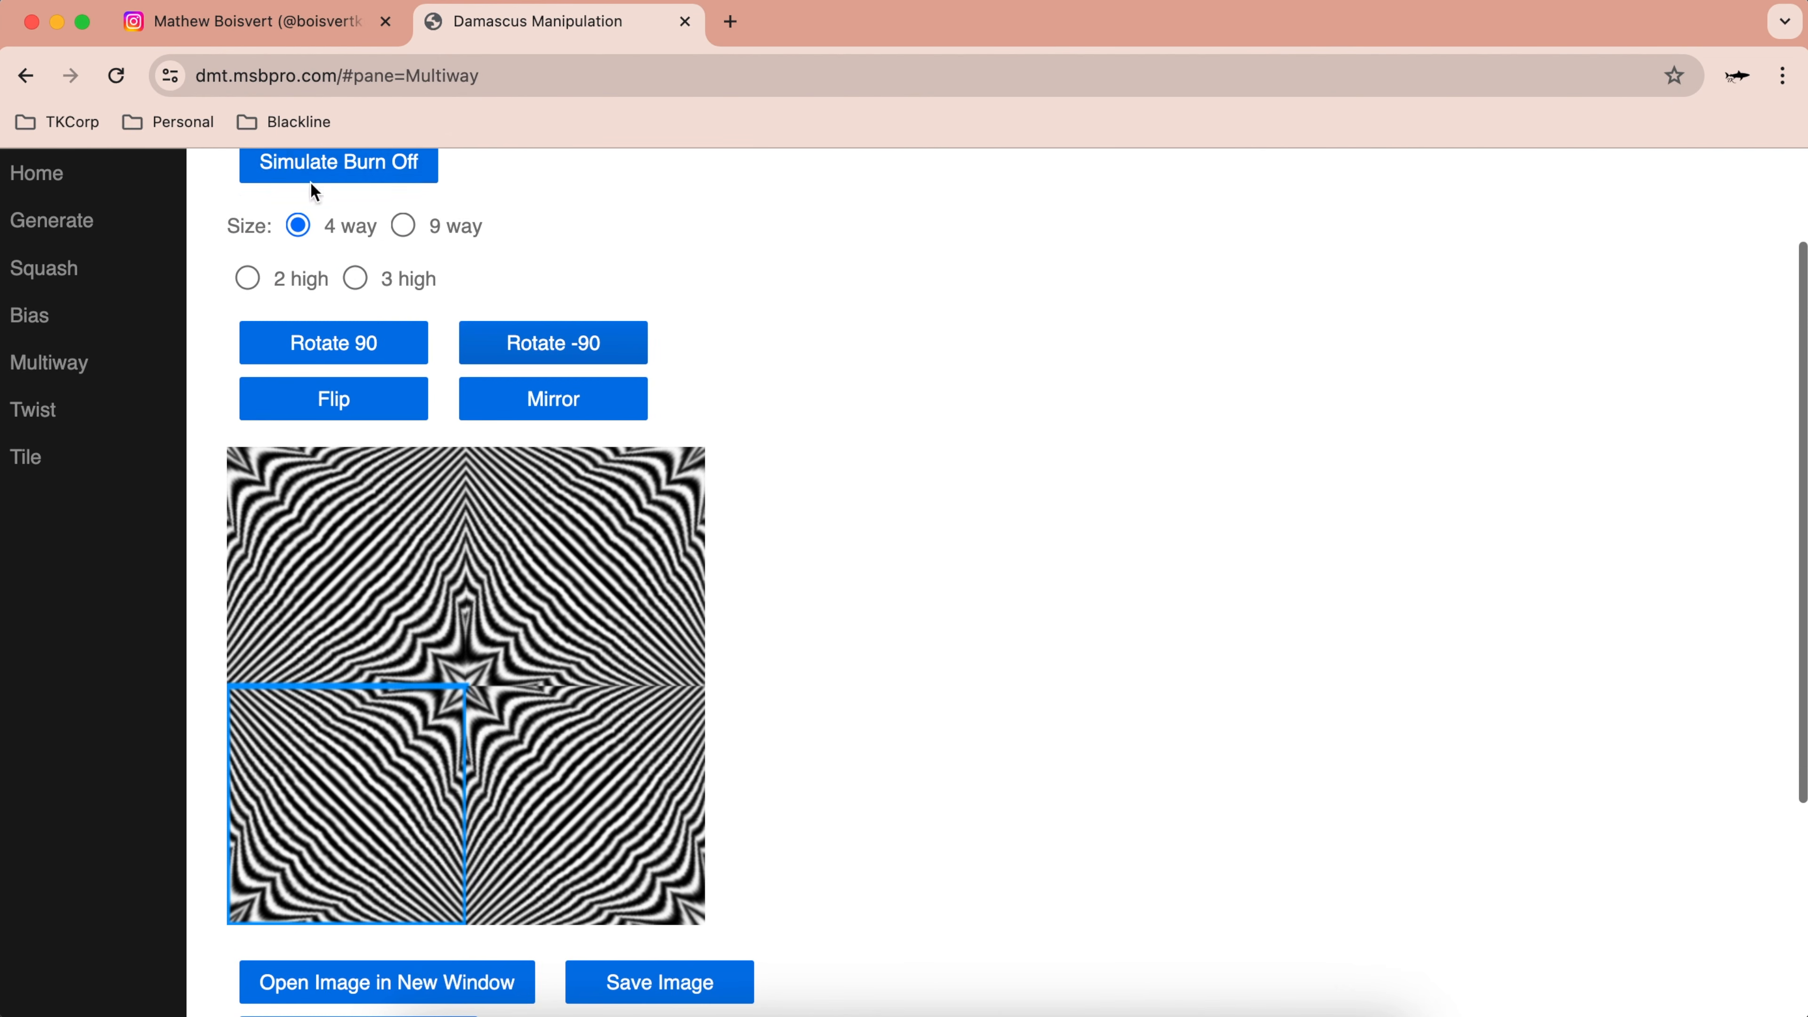
pyautogui.scroll(-3, 518, 781)
# Step: Feed the resulting star mosaic back in as the source image
pyautogui.click(385, 838)
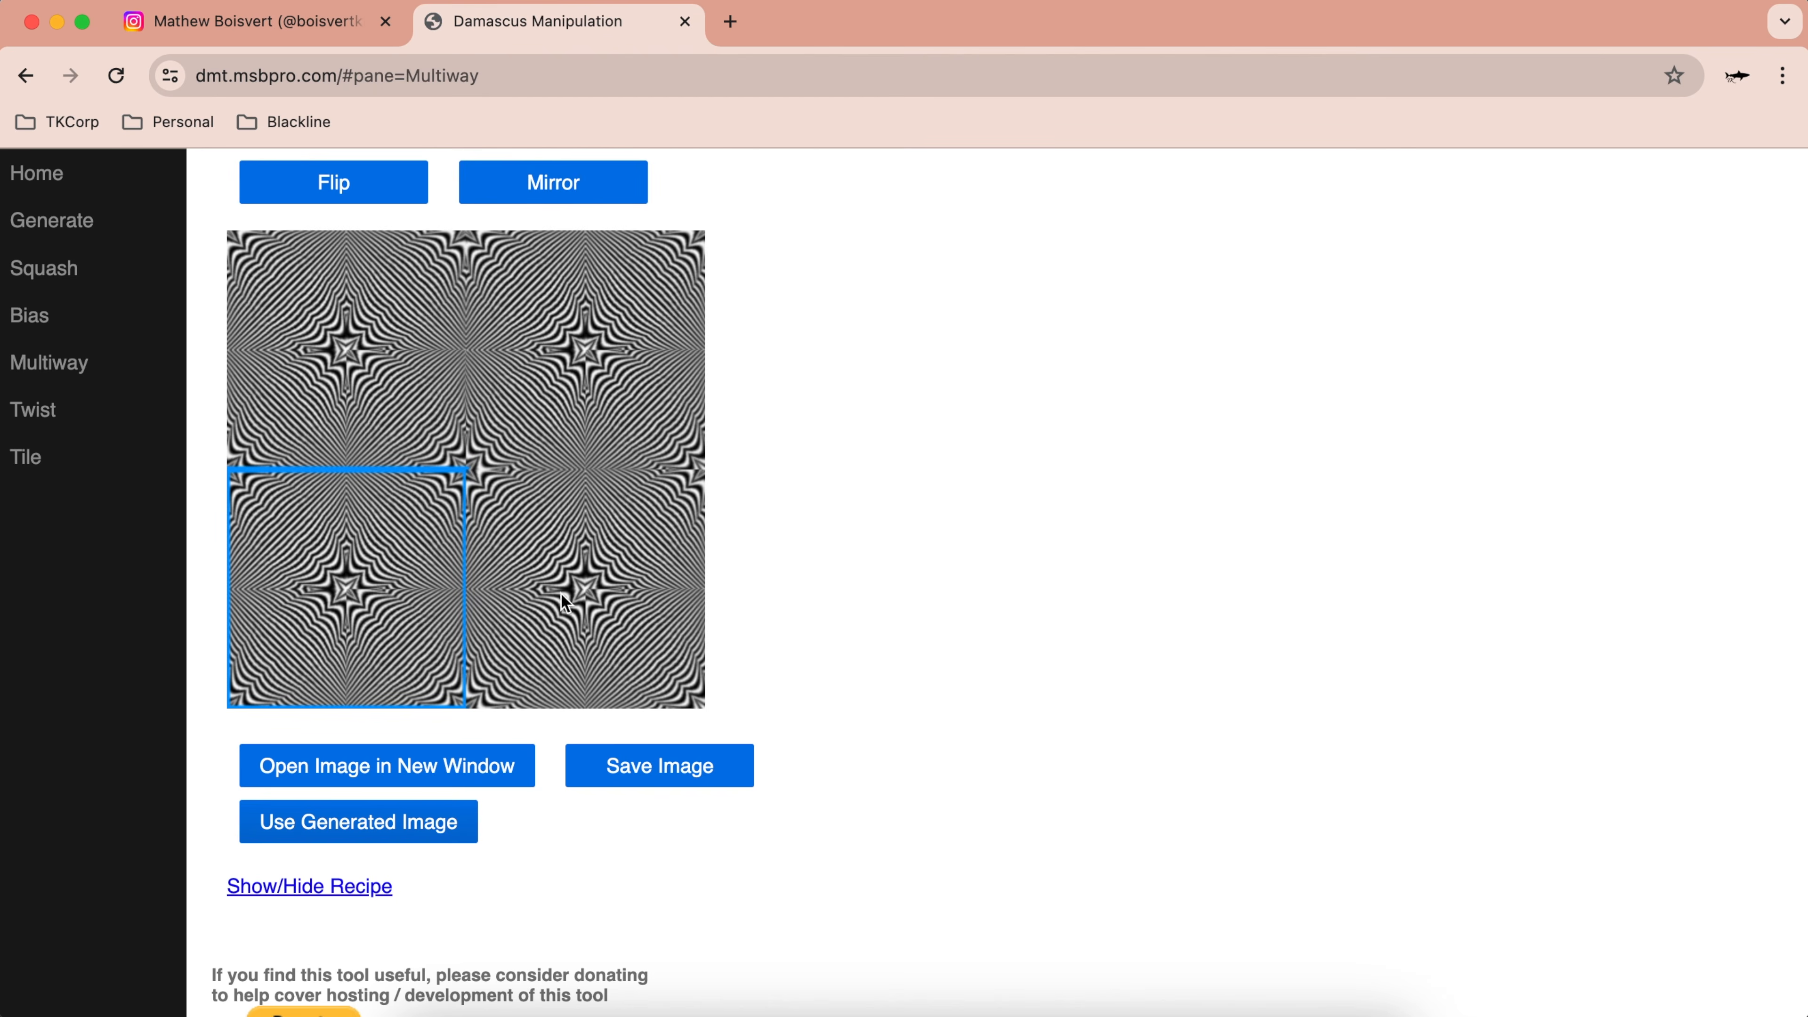
pyautogui.scroll(-2, 625, 673)
pyautogui.scroll(10, 626, 675)
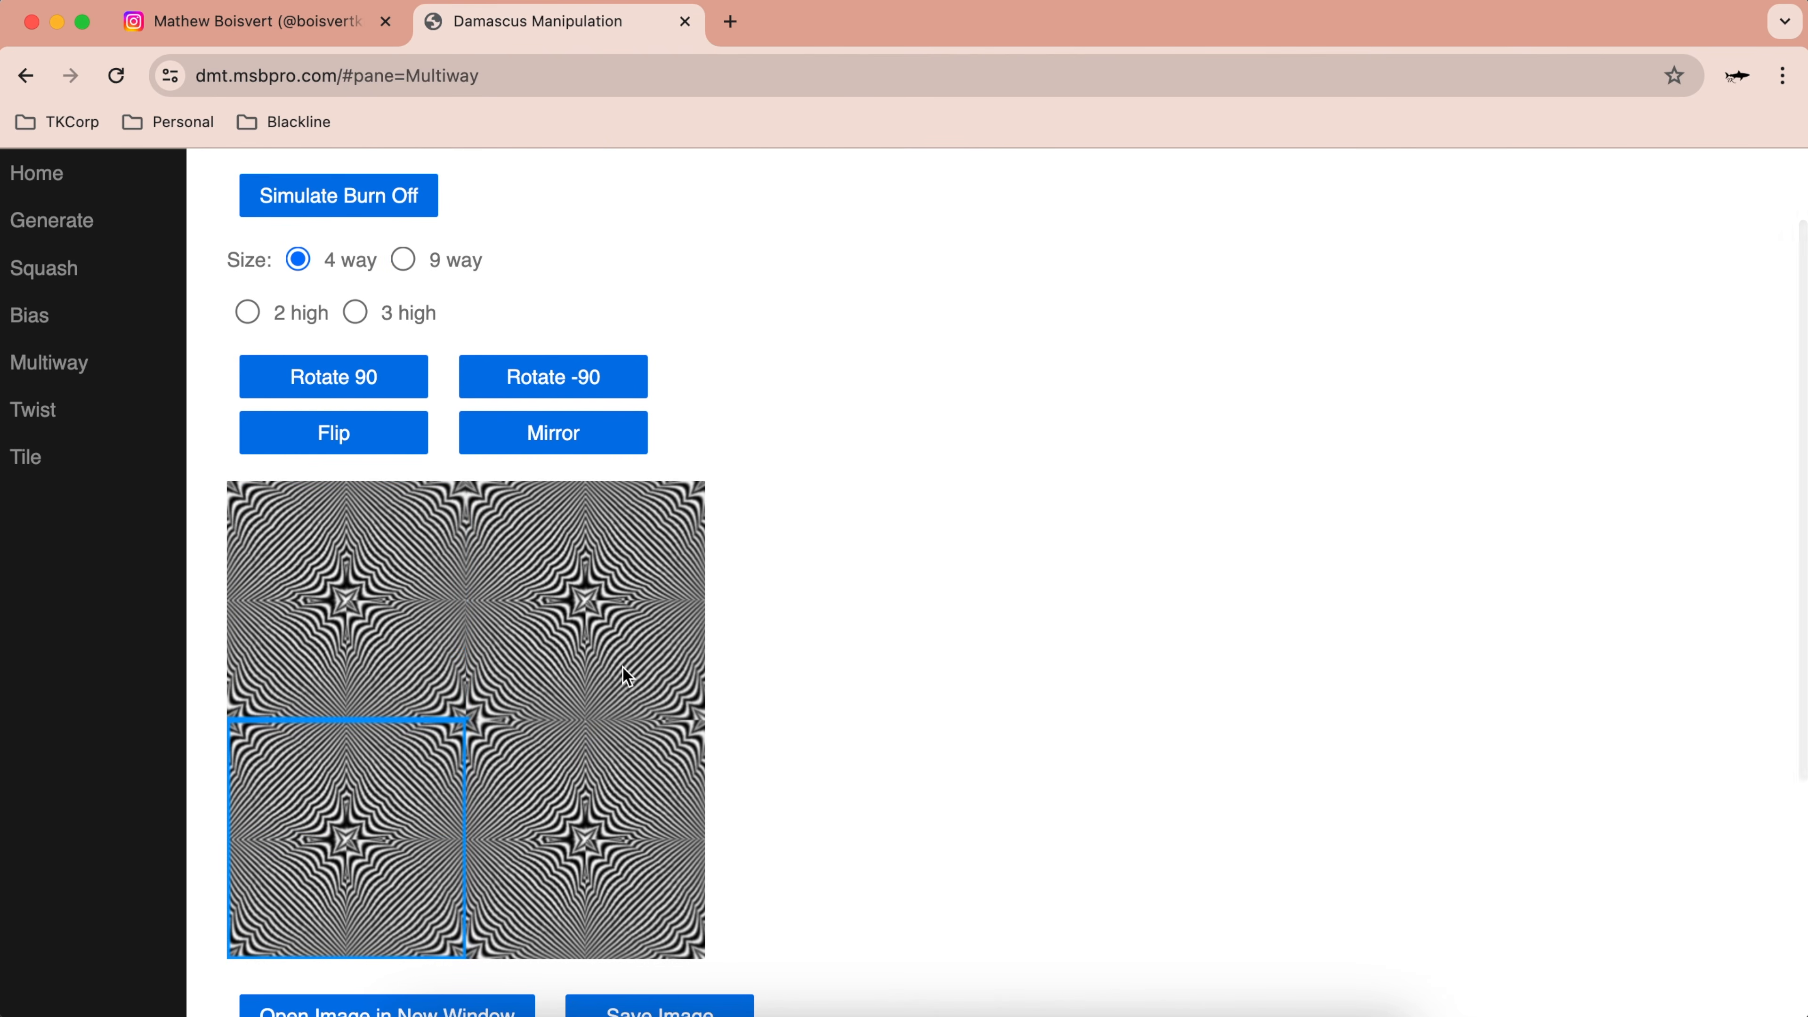
pyautogui.scroll(3, 623, 668)
pyautogui.scroll(-10, 653, 774)
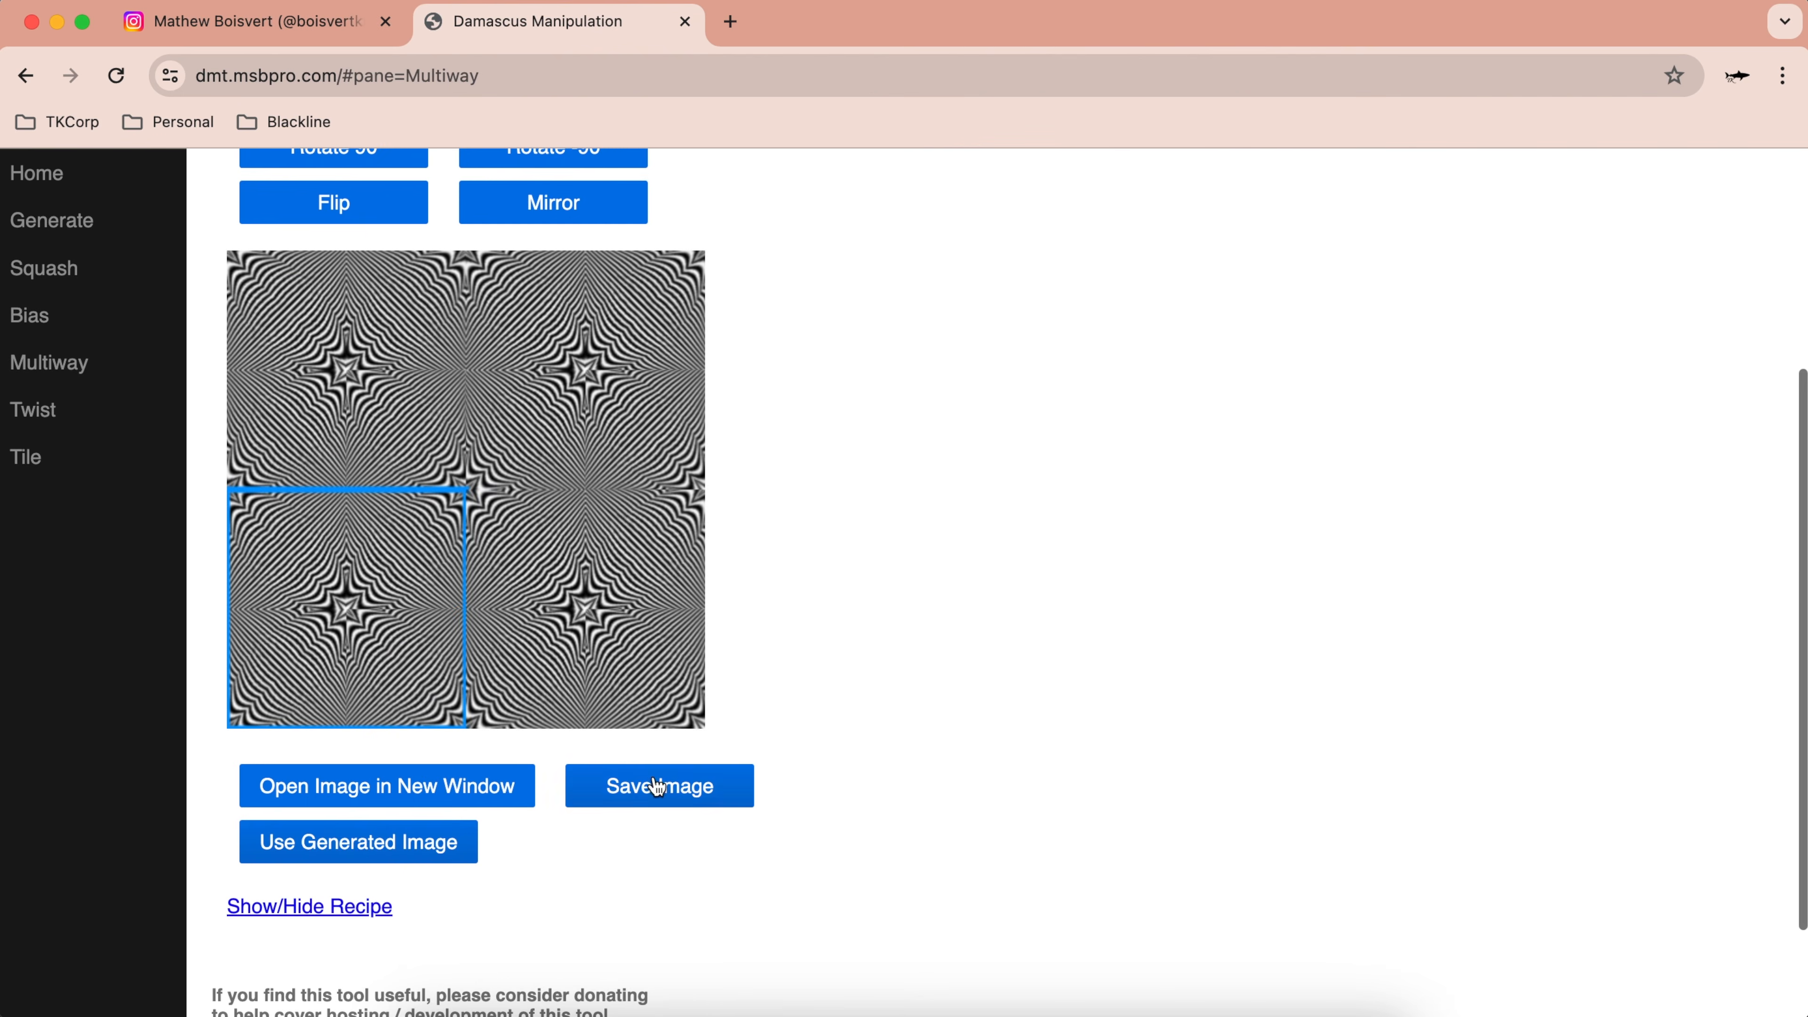
# Step: Adopt the star mosaic as source and tile it six times across a horizontal strip
pyautogui.click(424, 853)
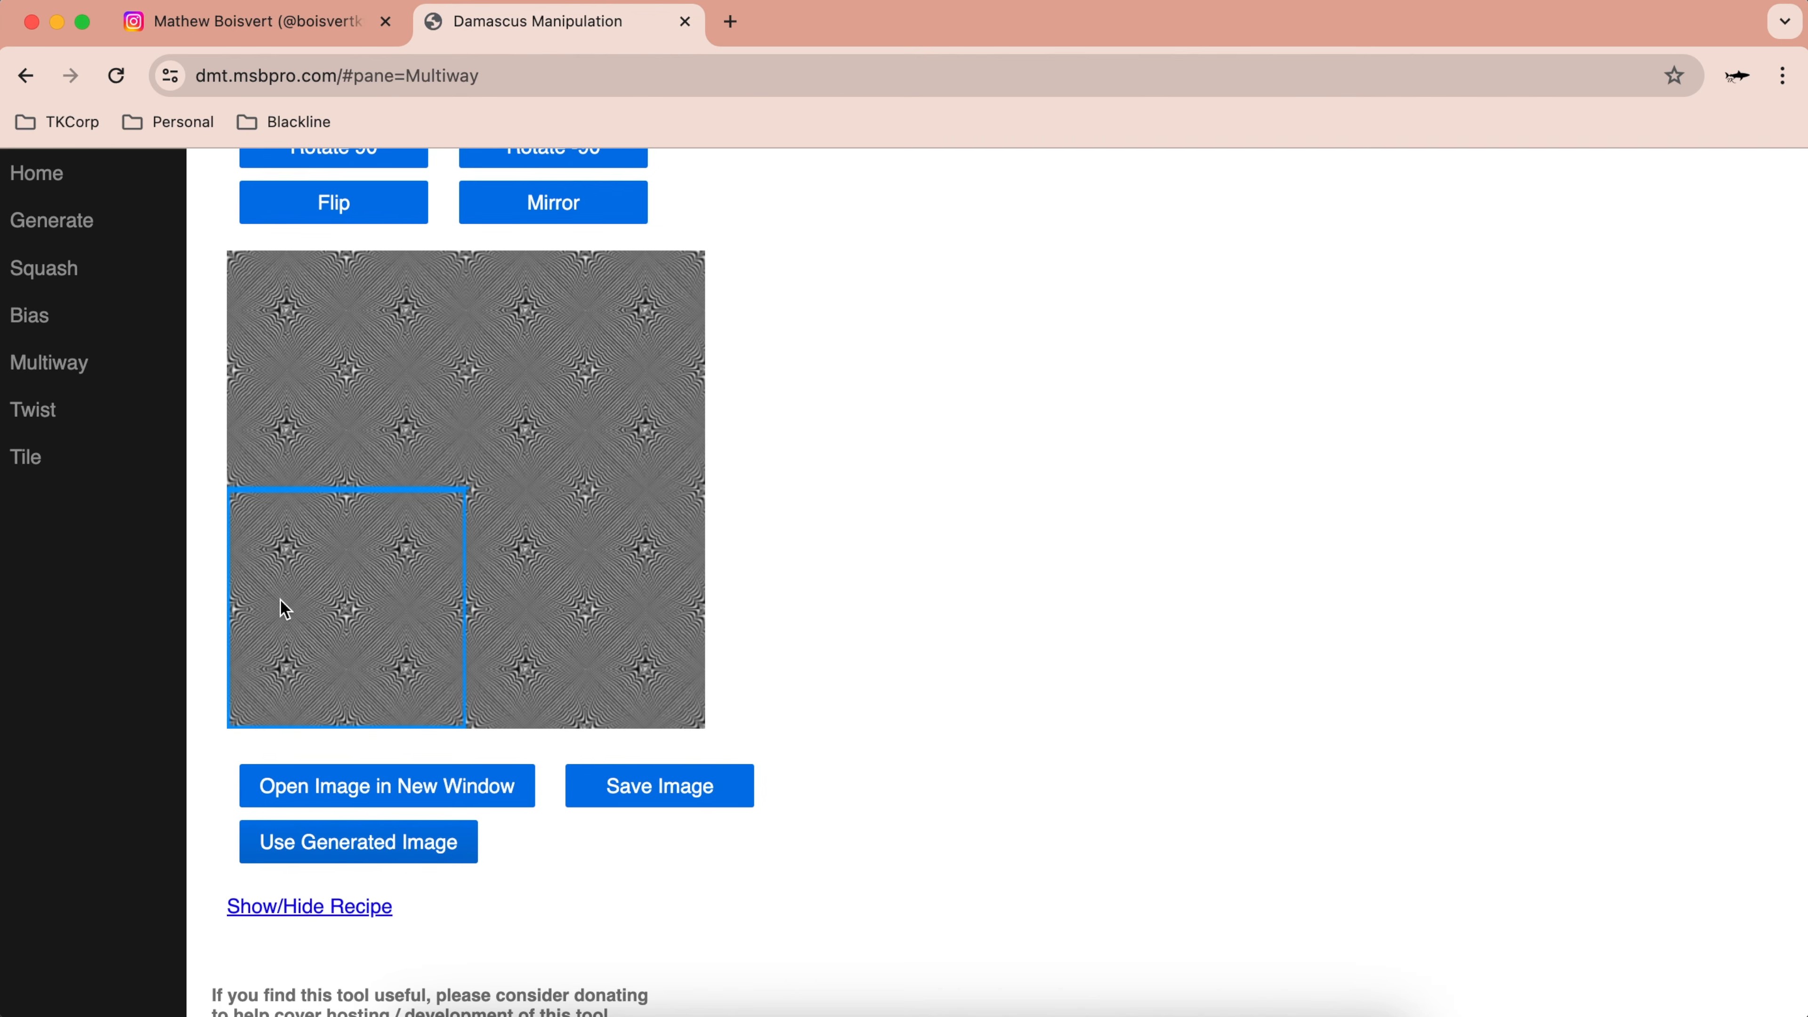
pyautogui.click(61, 476)
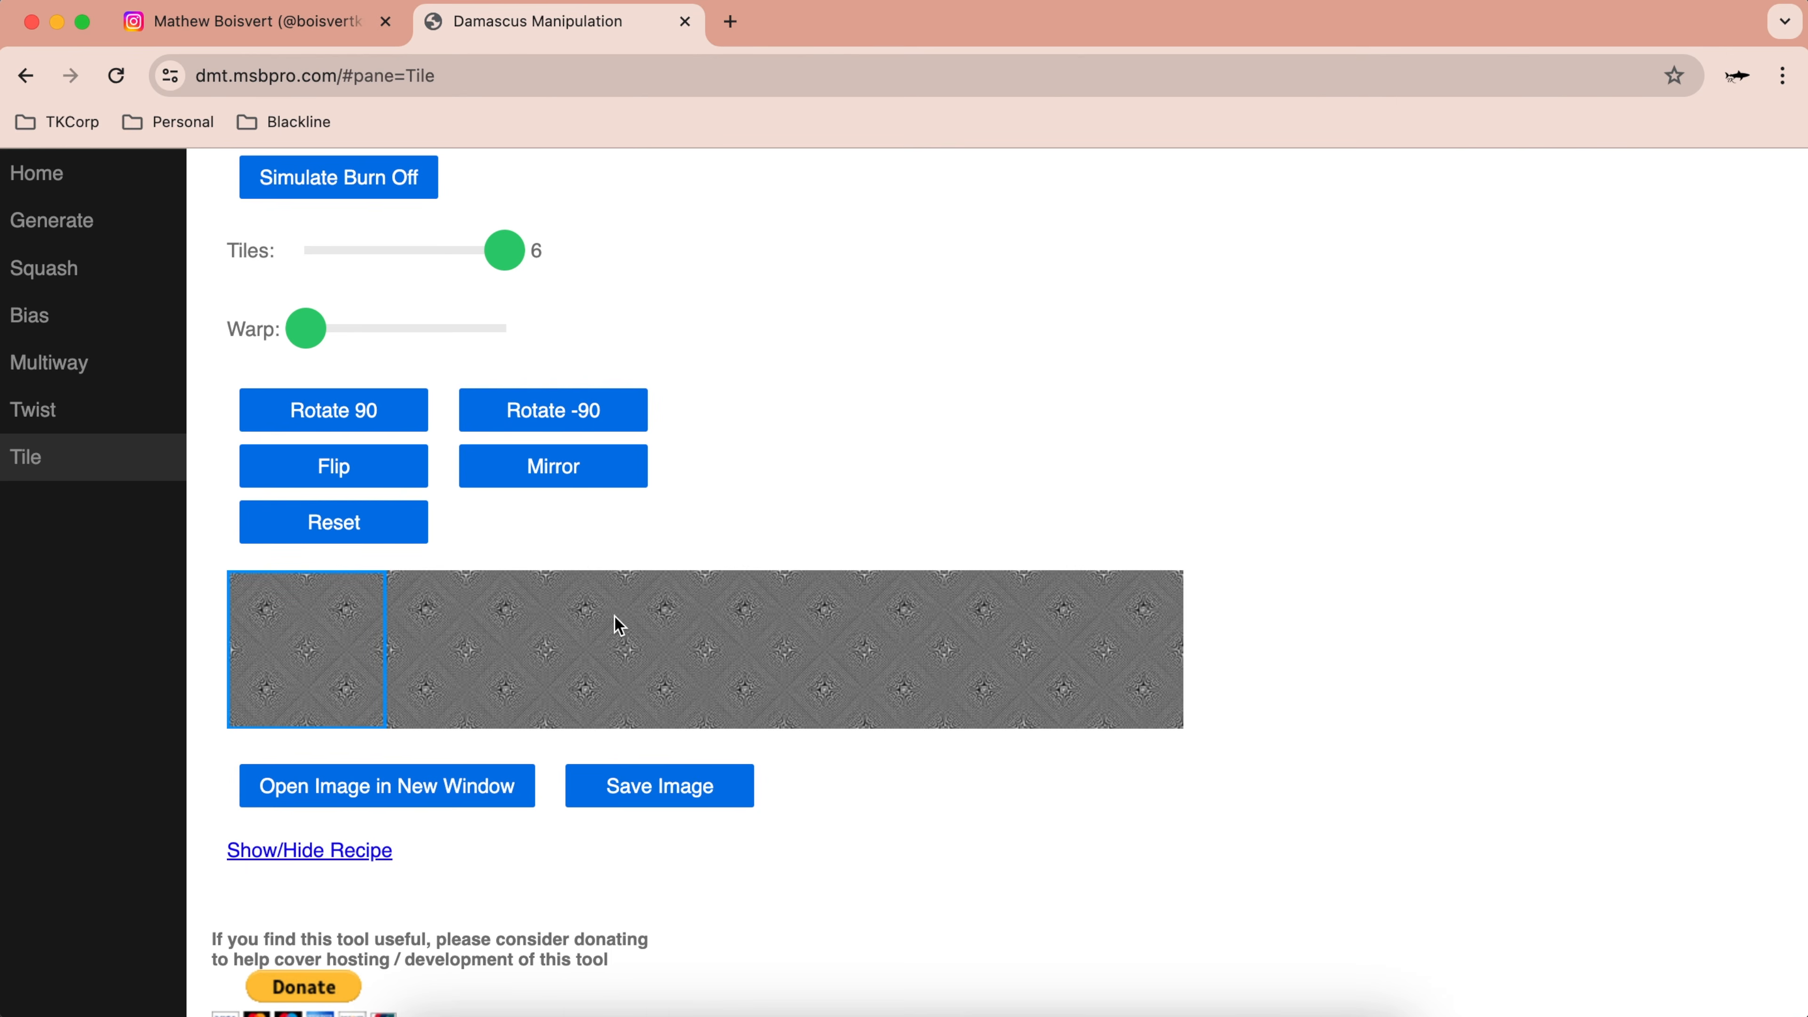
pyautogui.scroll(2, 617, 626)
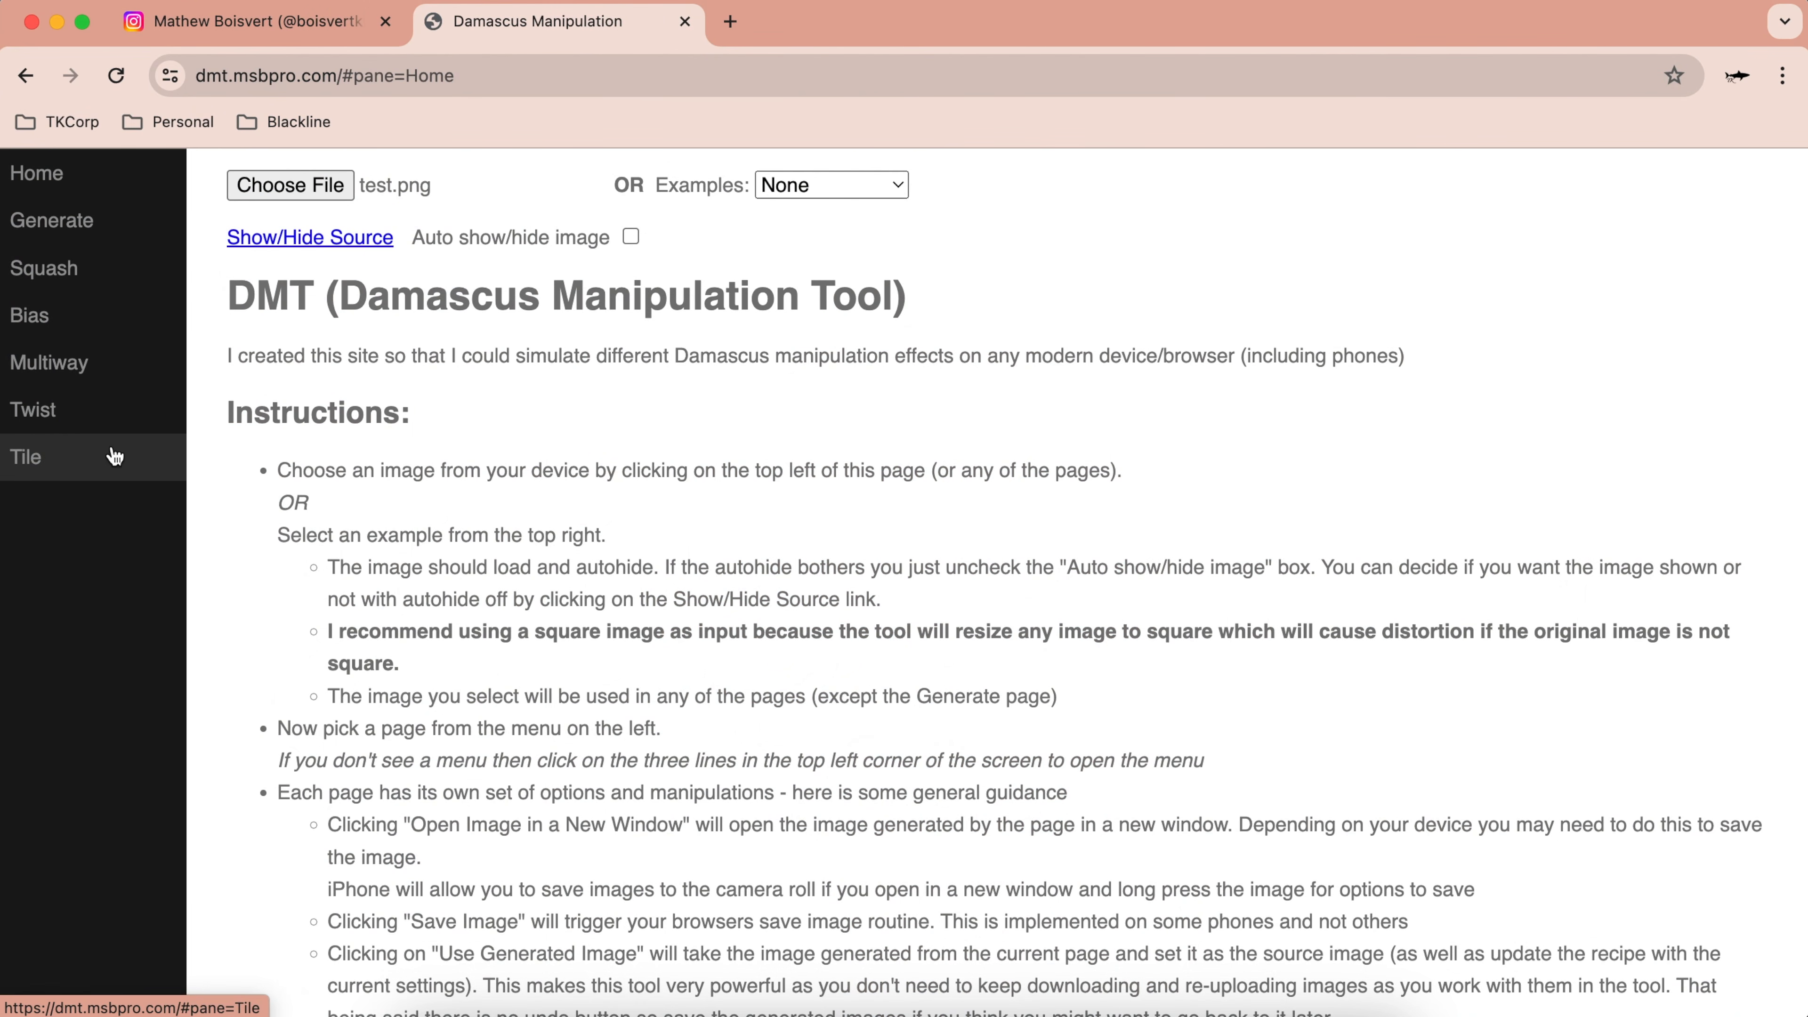
# Step: Scroll through the Home page usage instructions to the bottom and back
pyautogui.scroll(-15, 114, 456)
pyautogui.scroll(-2, 114, 455)
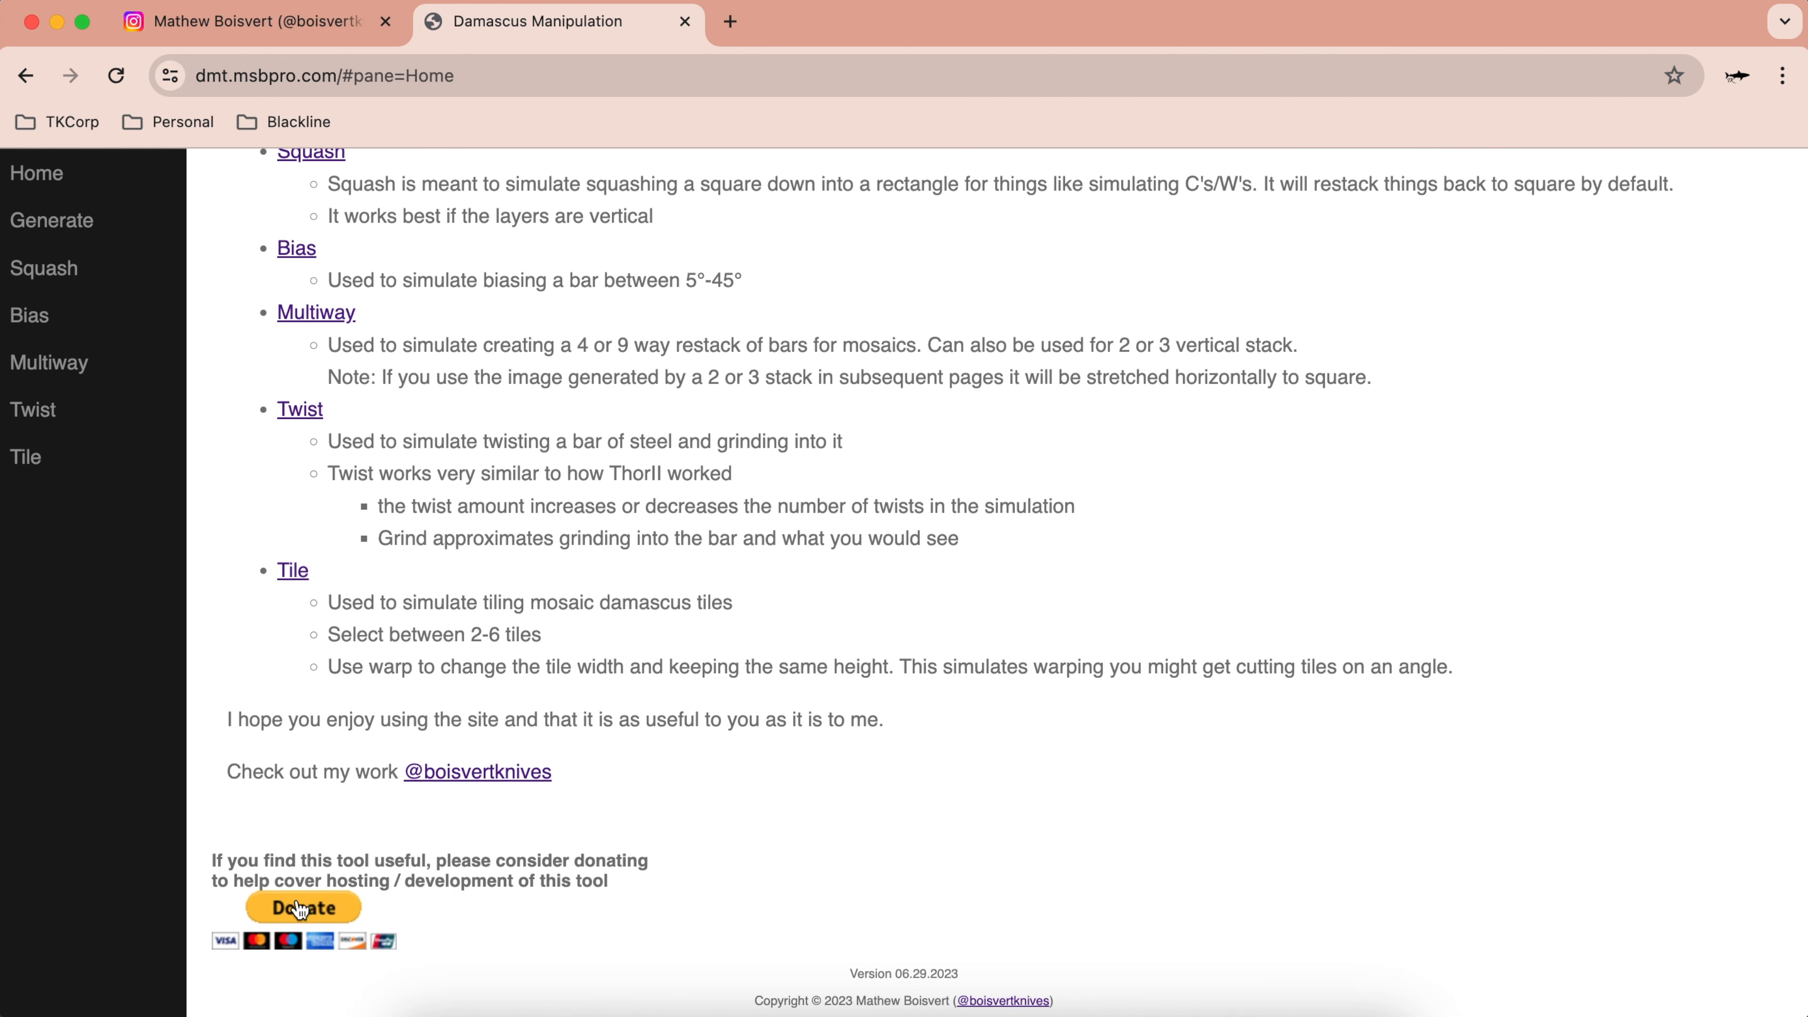
pyautogui.scroll(20, 630, 427)
pyautogui.scroll(-2, 630, 426)
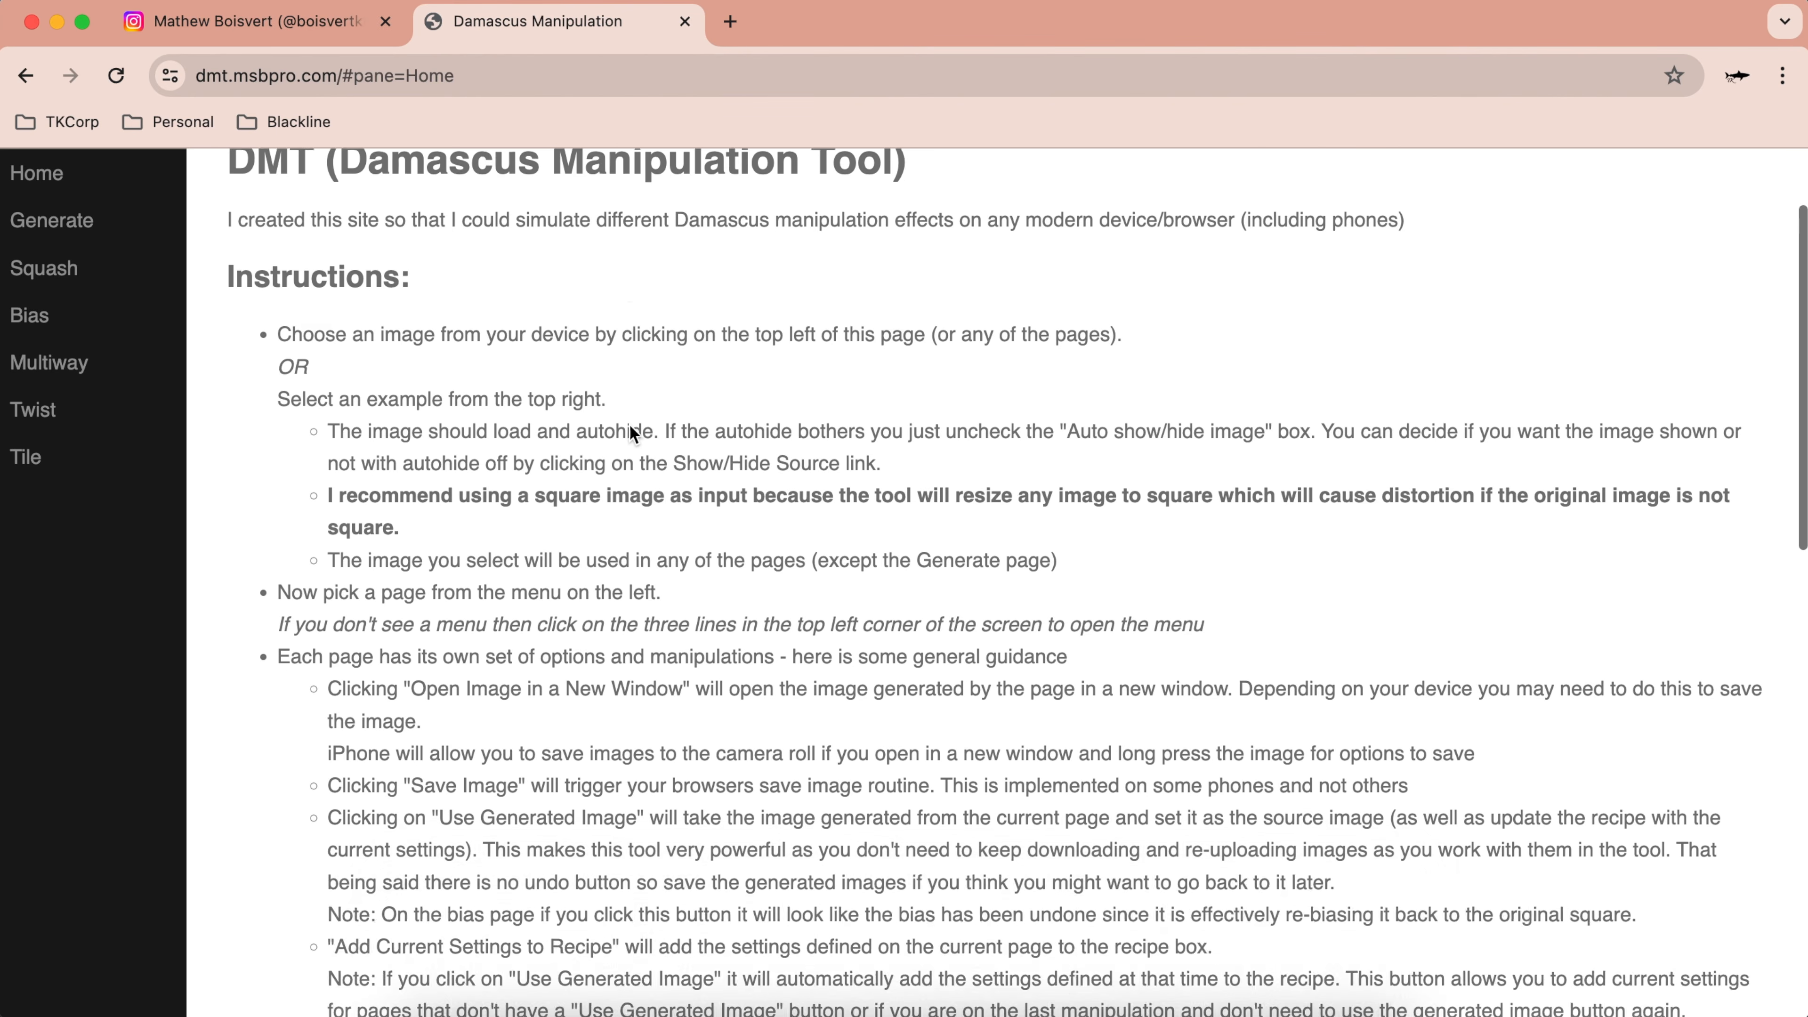
pyautogui.scroll(3, 630, 426)
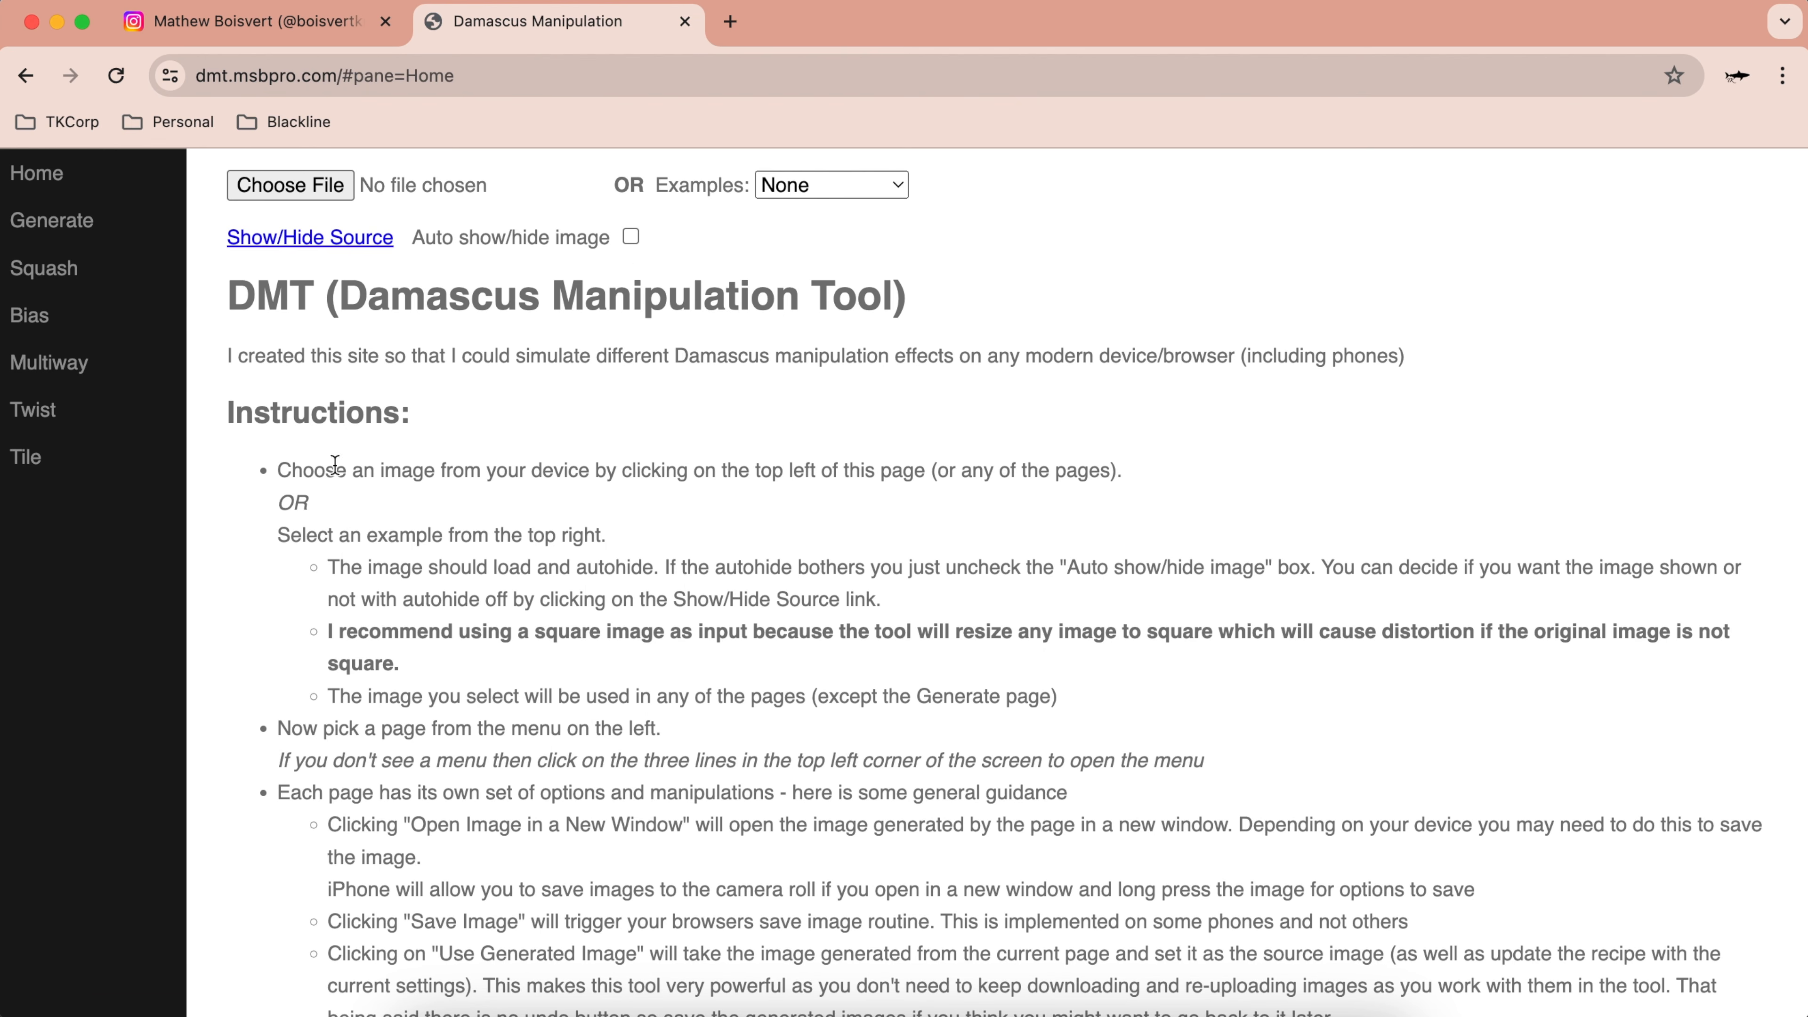
# Step: Load test.png from Downloads as the source and display its horizontal stripe image
pyautogui.click(319, 192)
pyautogui.click(278, 235)
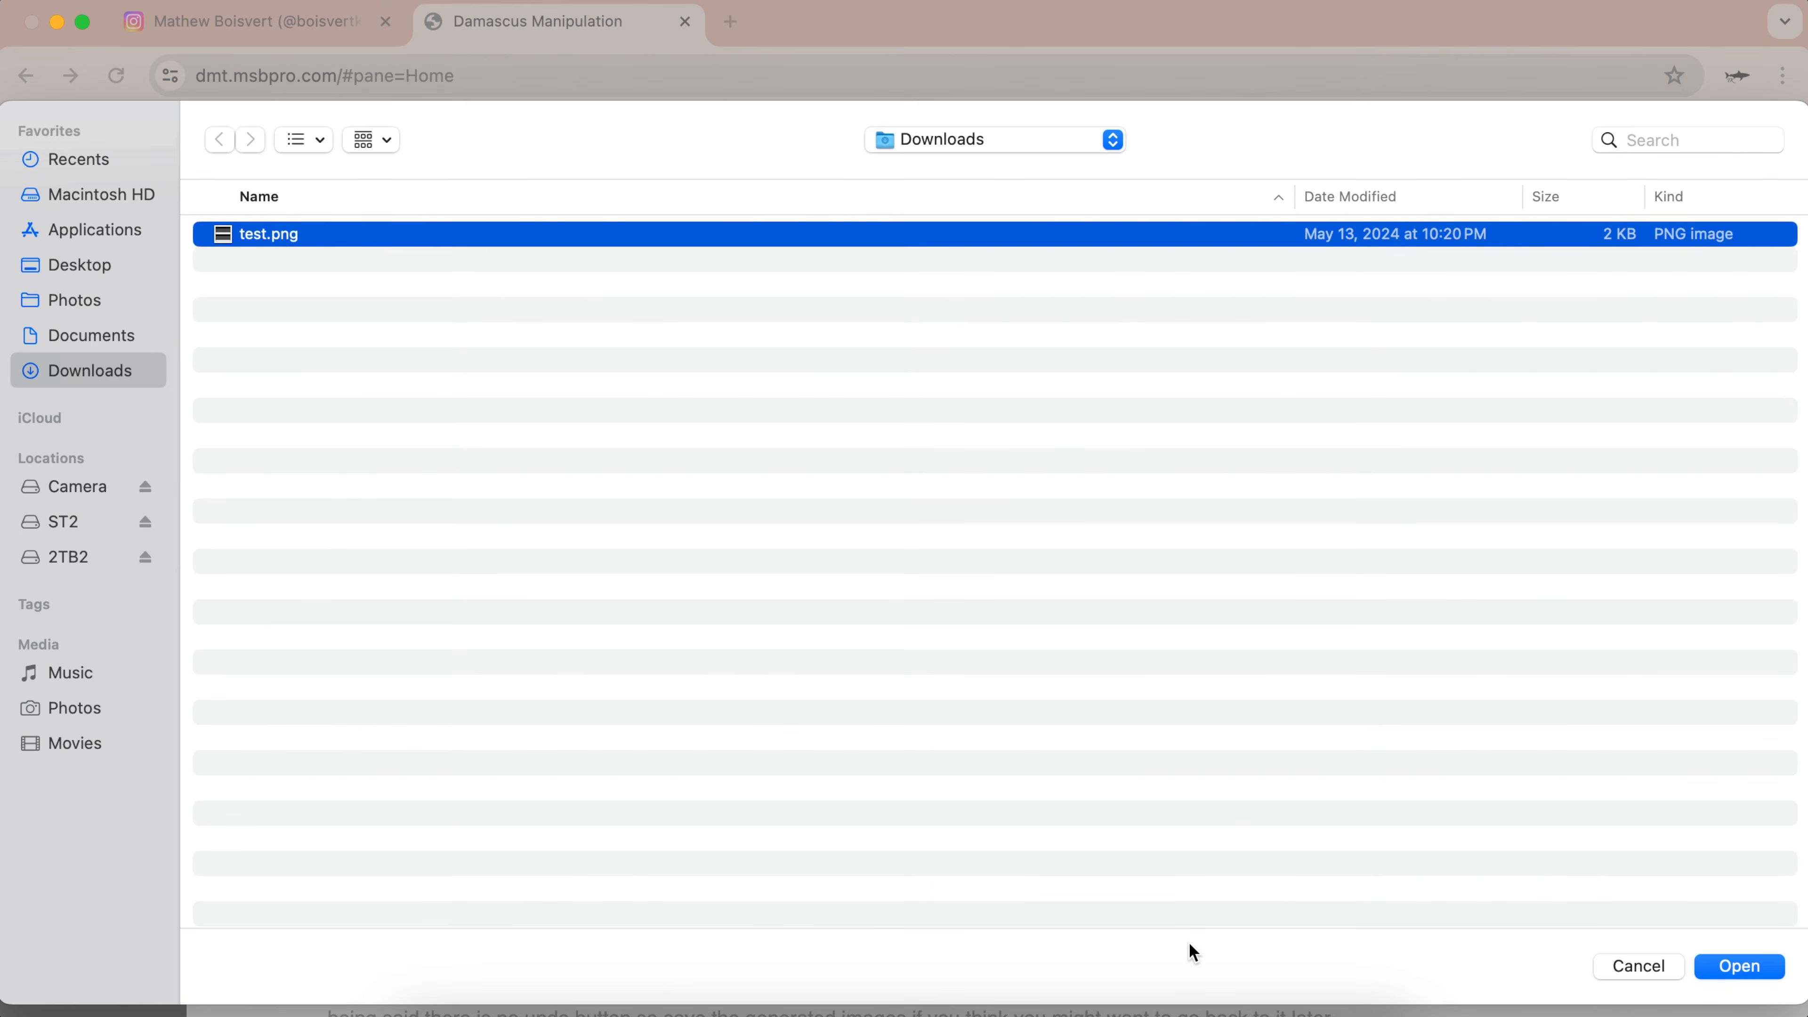
pyautogui.click(1715, 957)
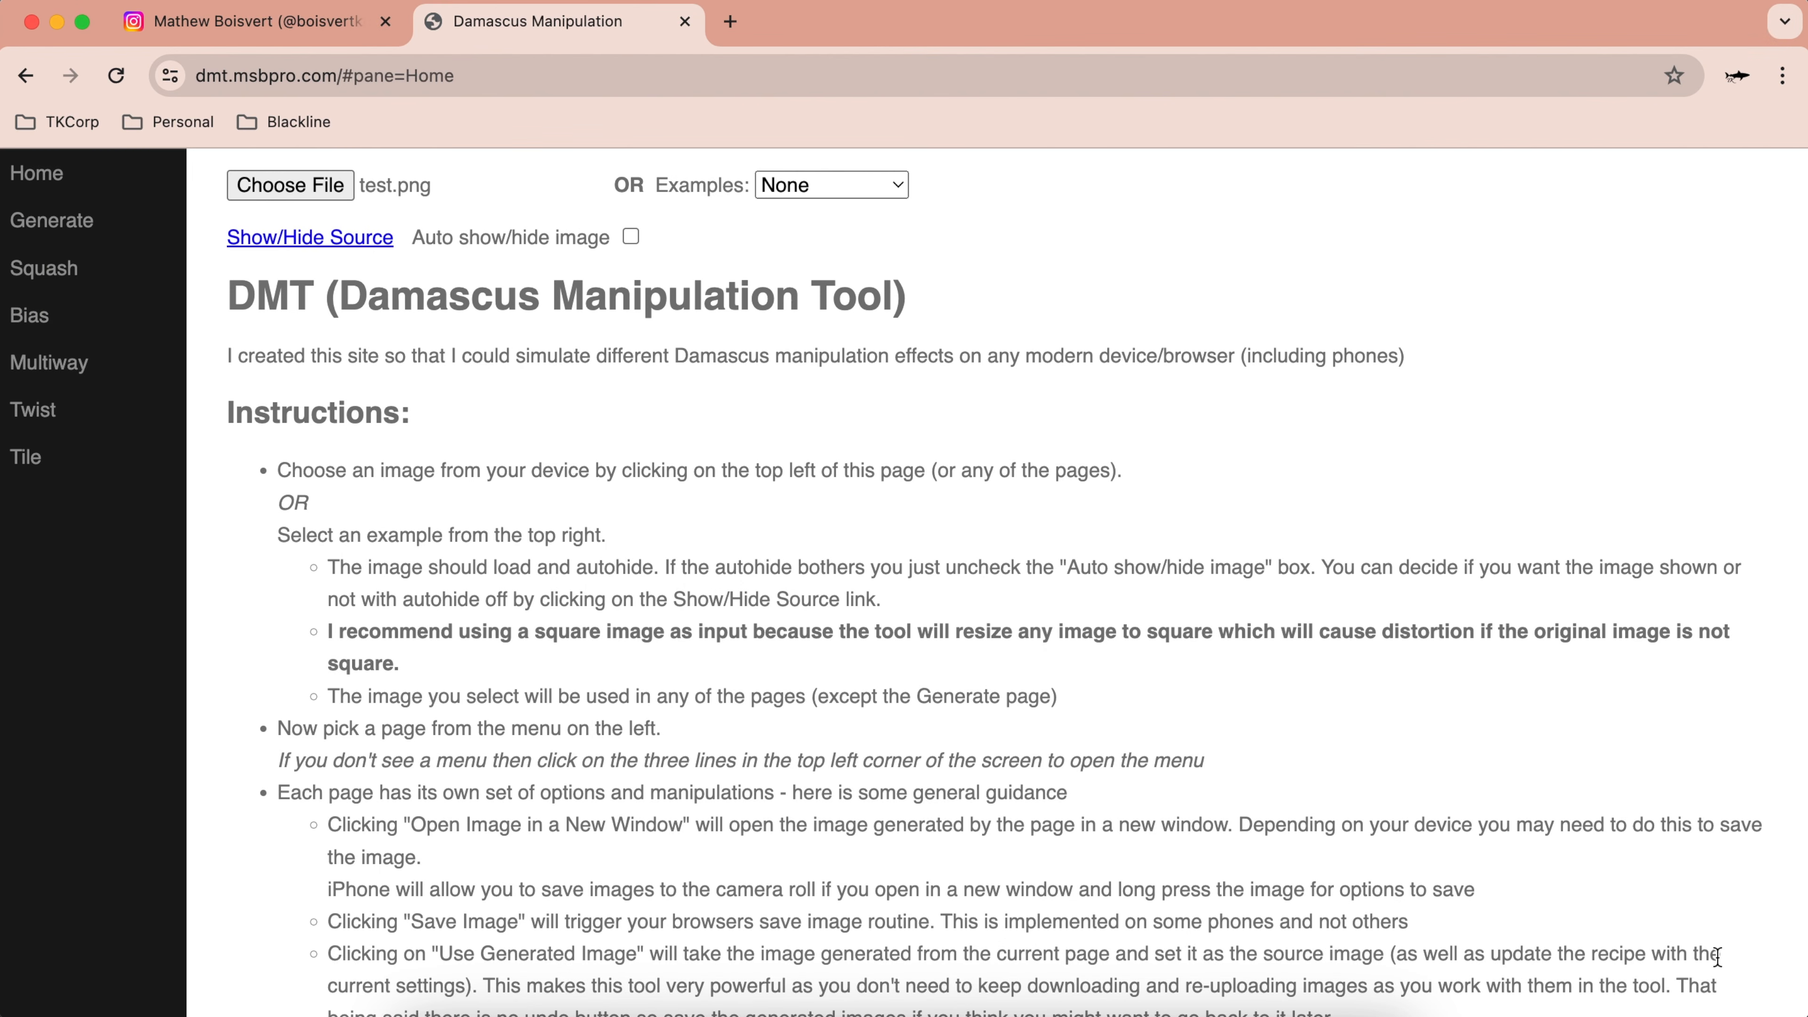
pyautogui.click(299, 238)
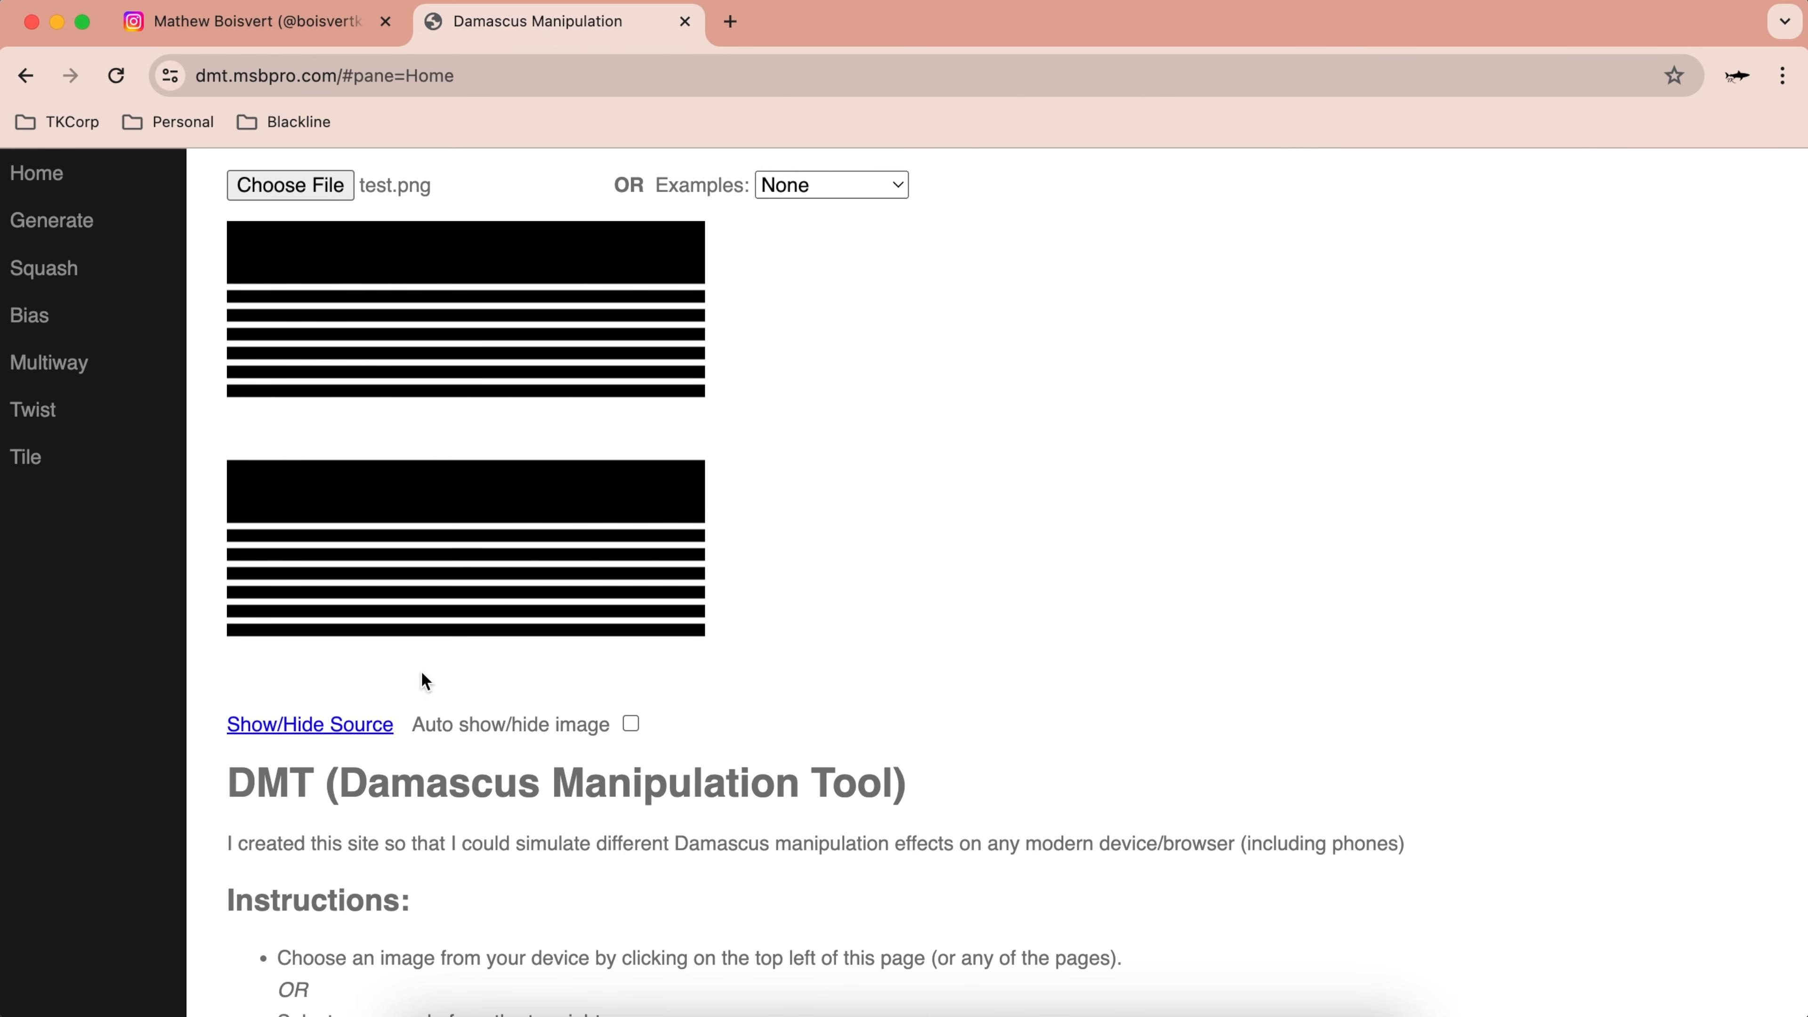
# Step: Rotate the stripes 90°, squash them to half height into scallops, and adopt the result as source
pyautogui.click(72, 271)
pyautogui.scroll(-10, 682, 695)
pyautogui.scroll(2, 634, 570)
pyautogui.click(363, 295)
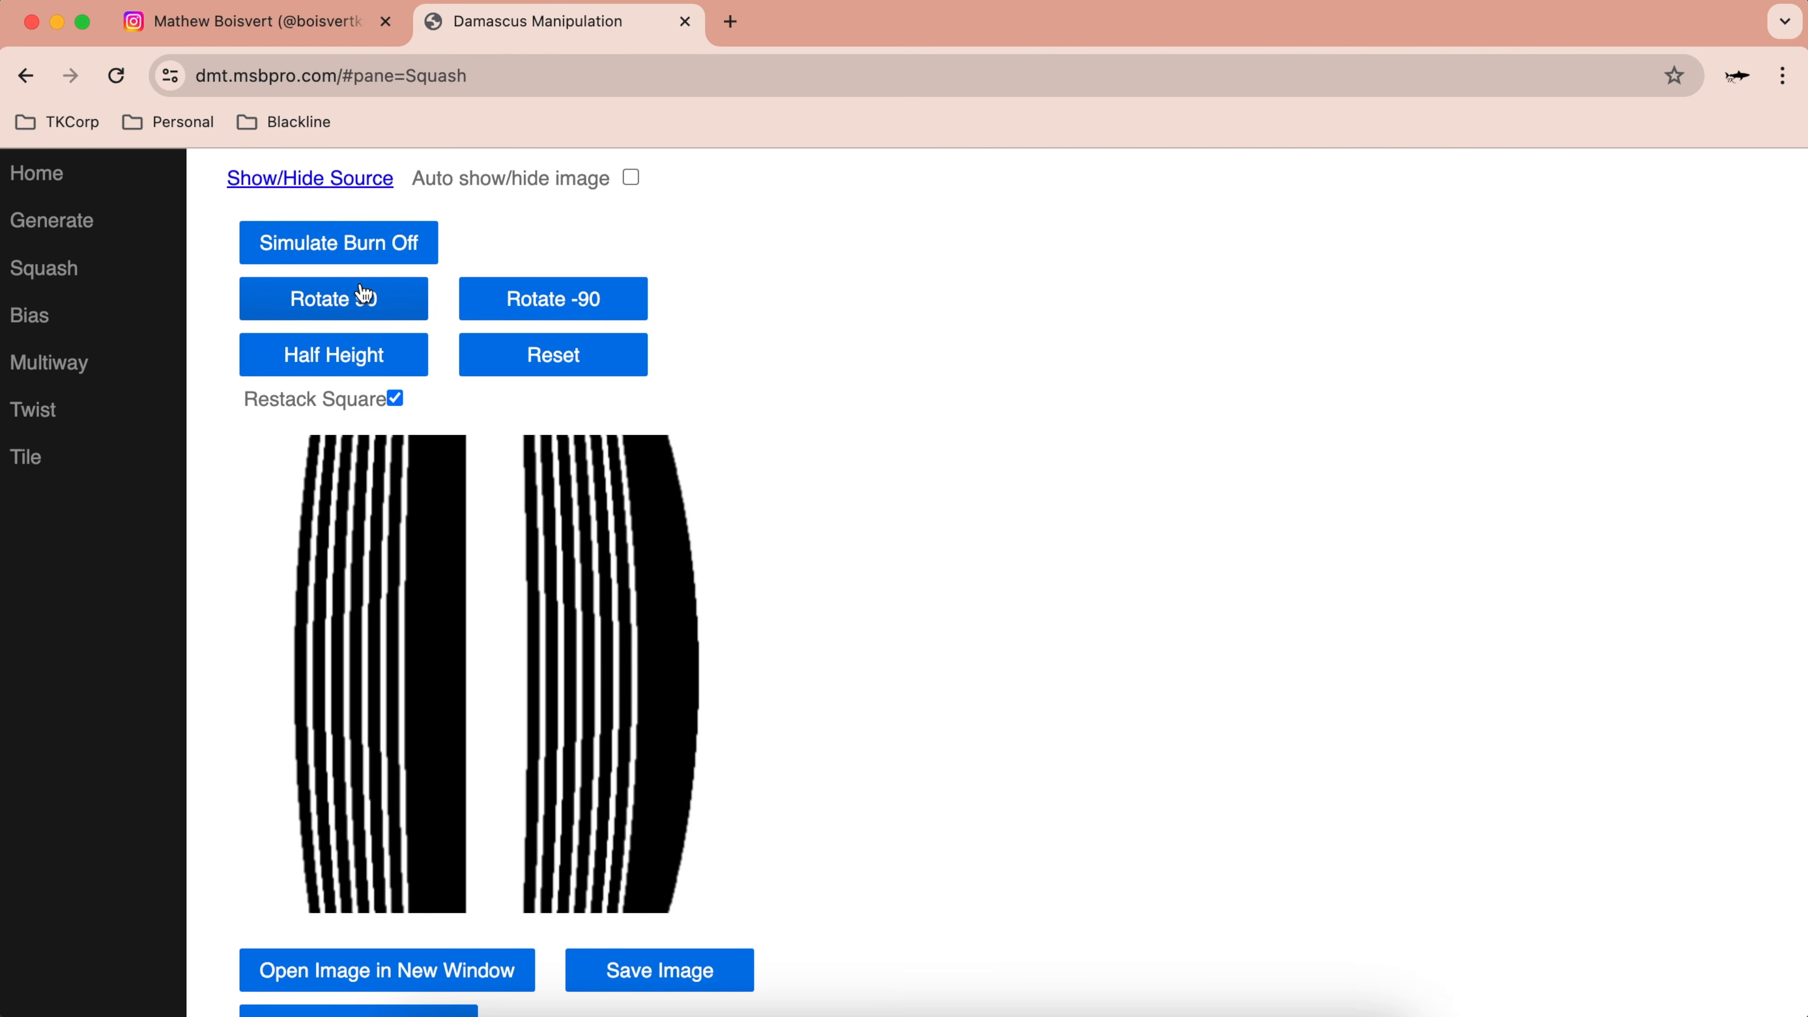
pyautogui.click(335, 363)
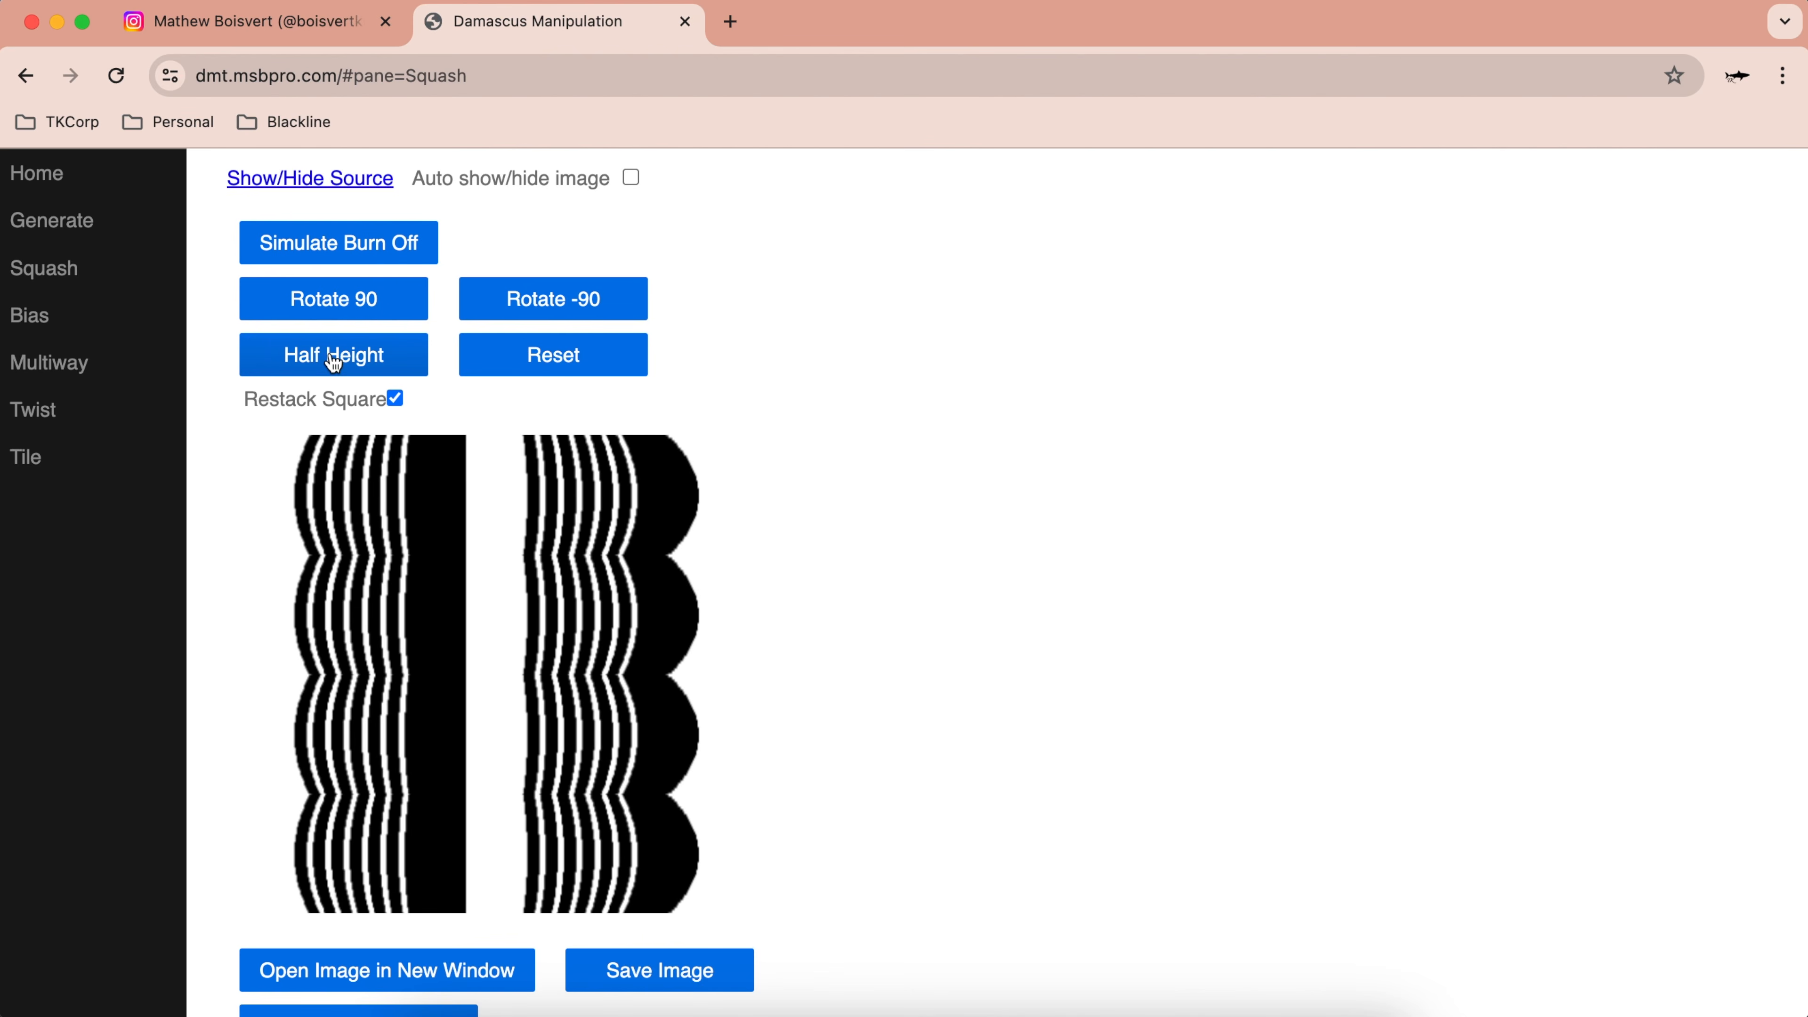
pyautogui.scroll(-1, 598, 621)
pyautogui.scroll(-3, 598, 621)
pyautogui.click(390, 803)
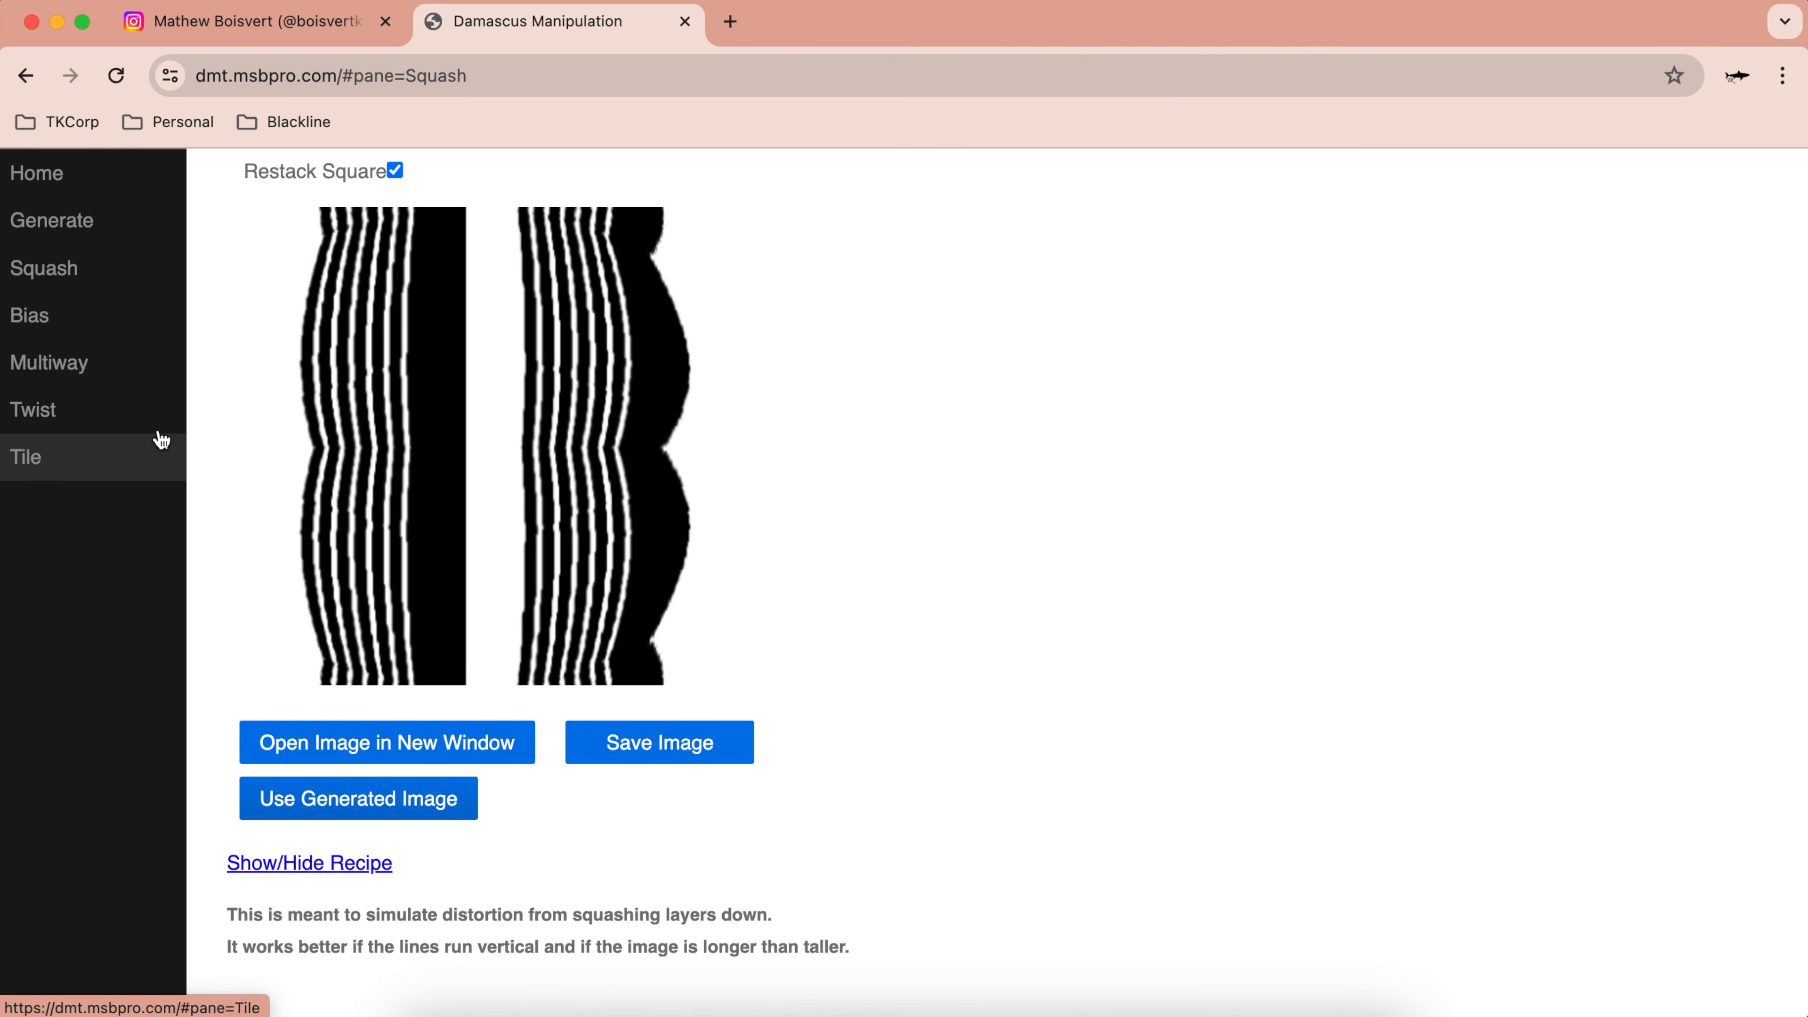
# Step: Bias the scallops at 45° with simulated burn-off and adopt that as the new source
pyautogui.click(57, 318)
pyautogui.scroll(2, 577, 377)
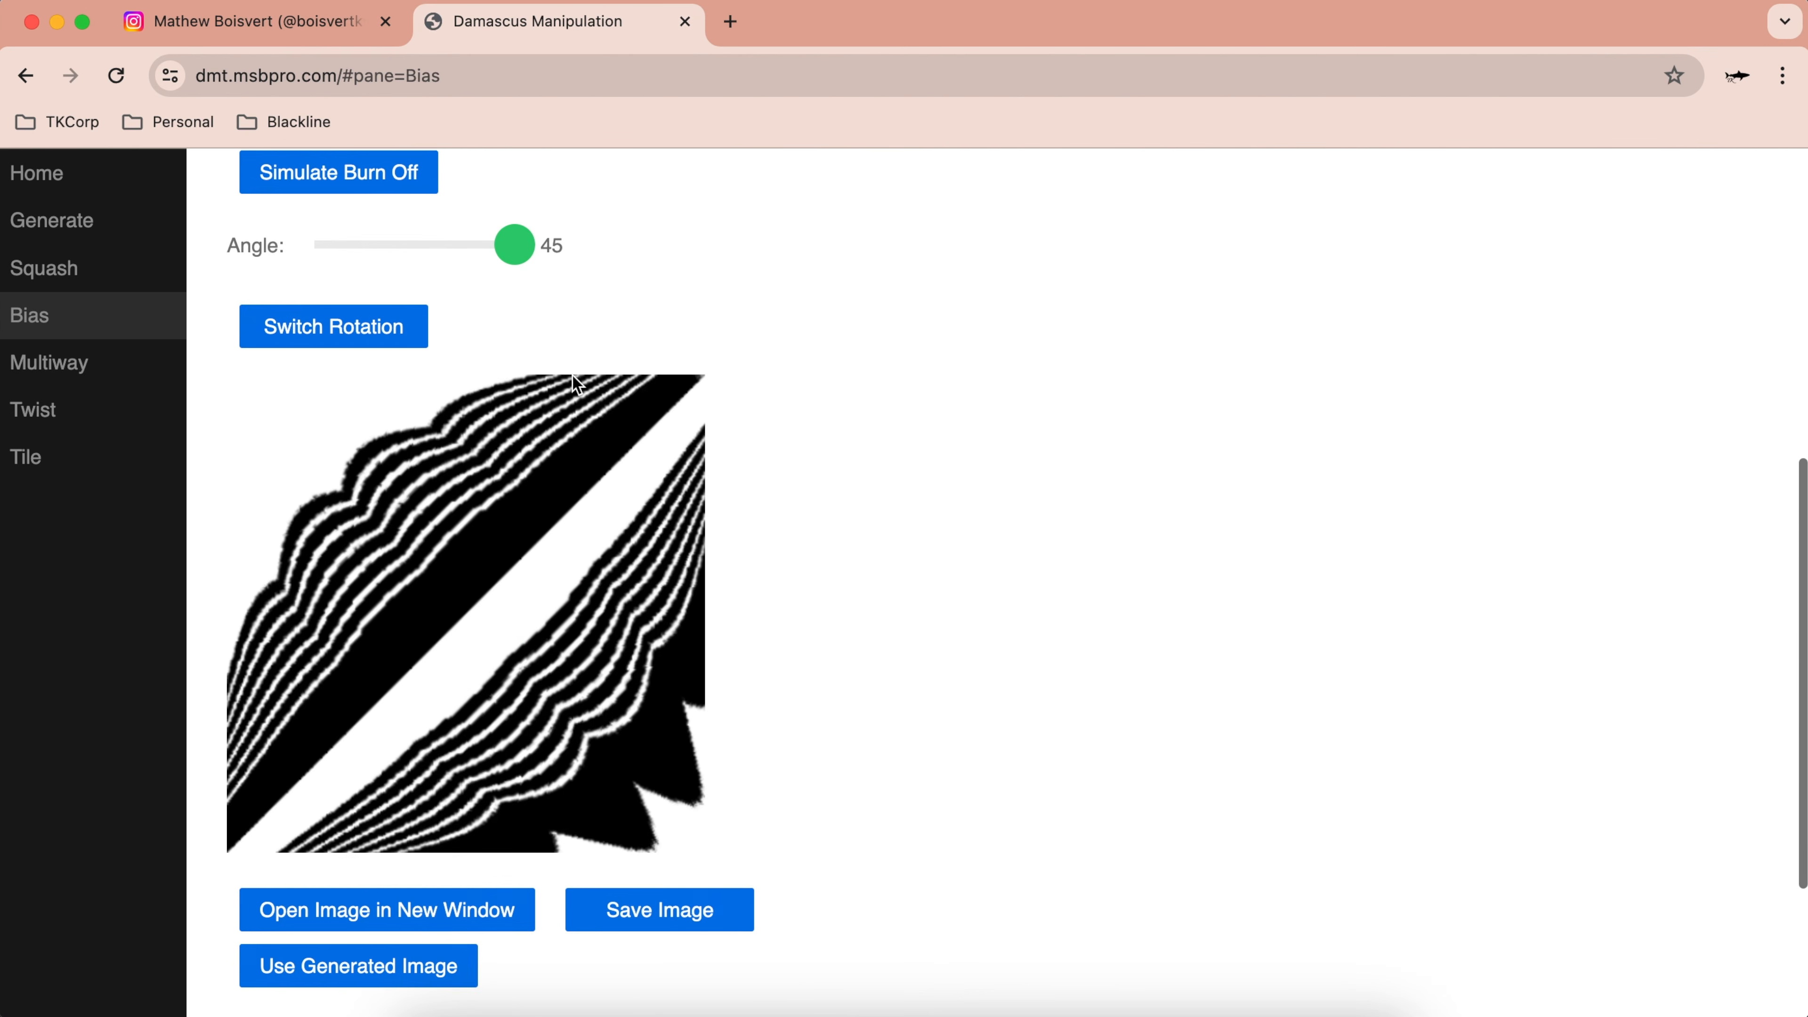
pyautogui.scroll(-1, 572, 376)
pyautogui.scroll(2, 572, 376)
pyautogui.scroll(-1, 572, 377)
pyautogui.scroll(1, 572, 377)
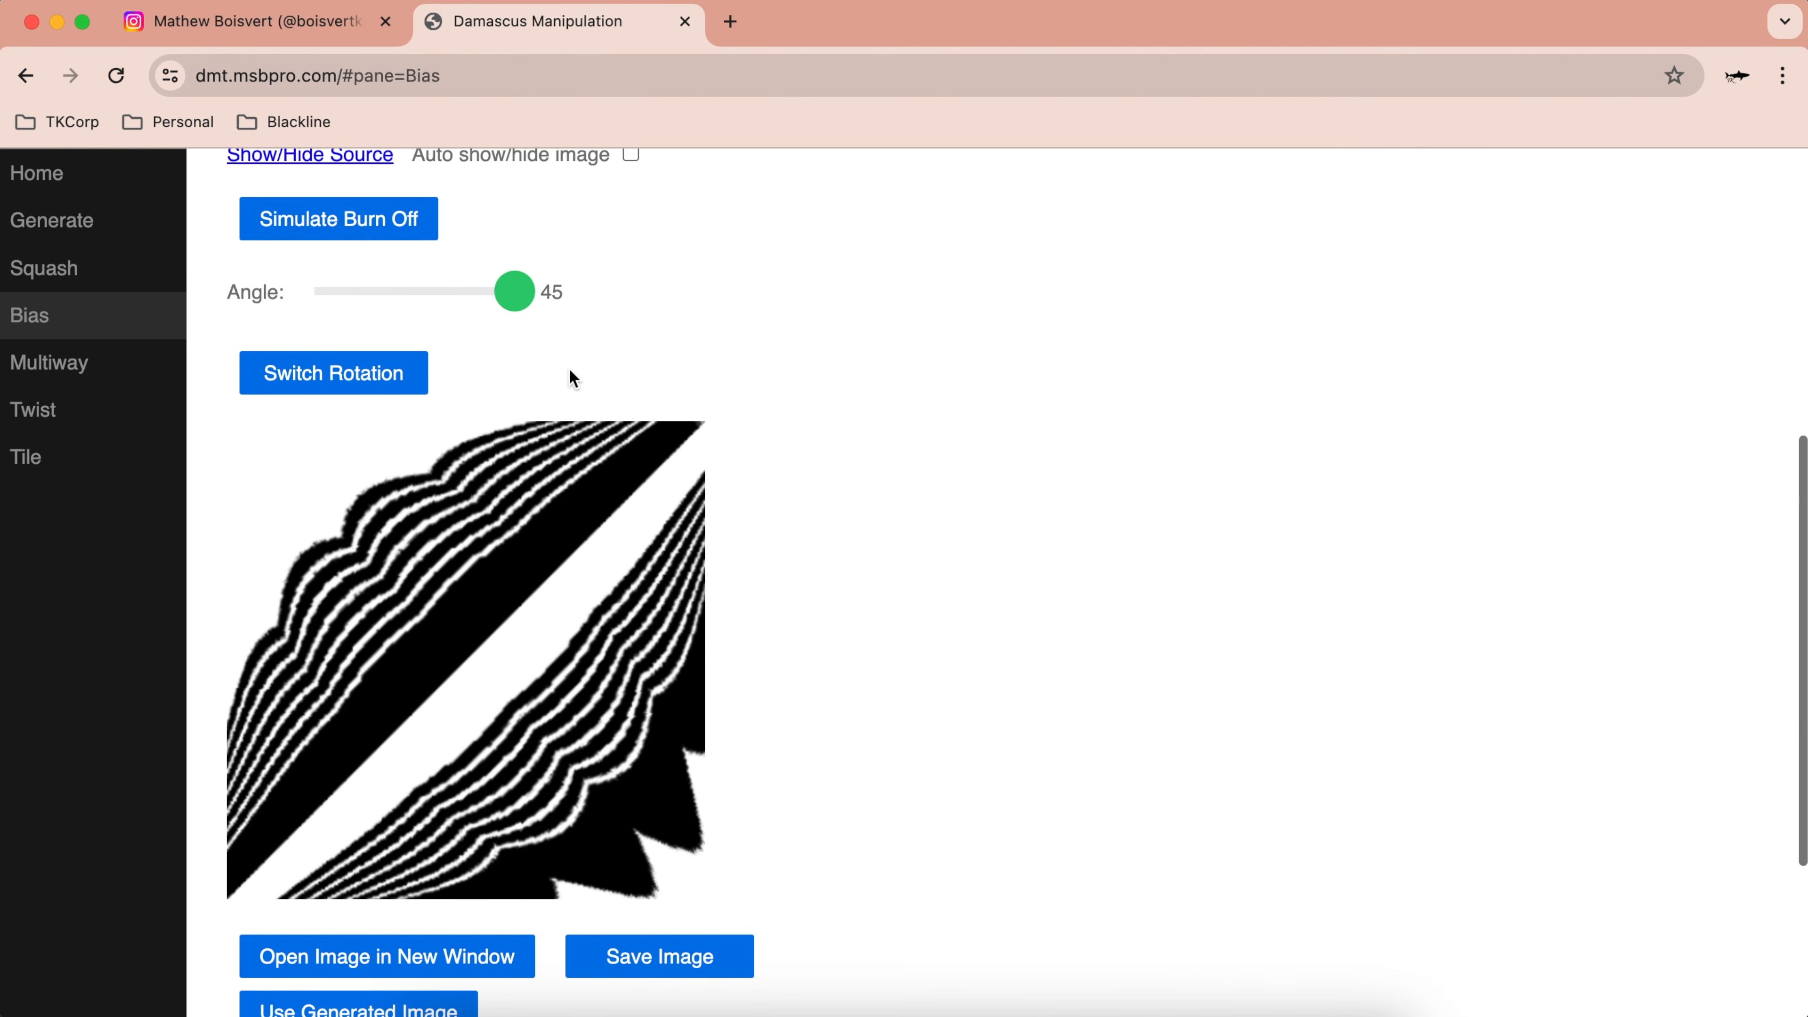
pyautogui.click(367, 230)
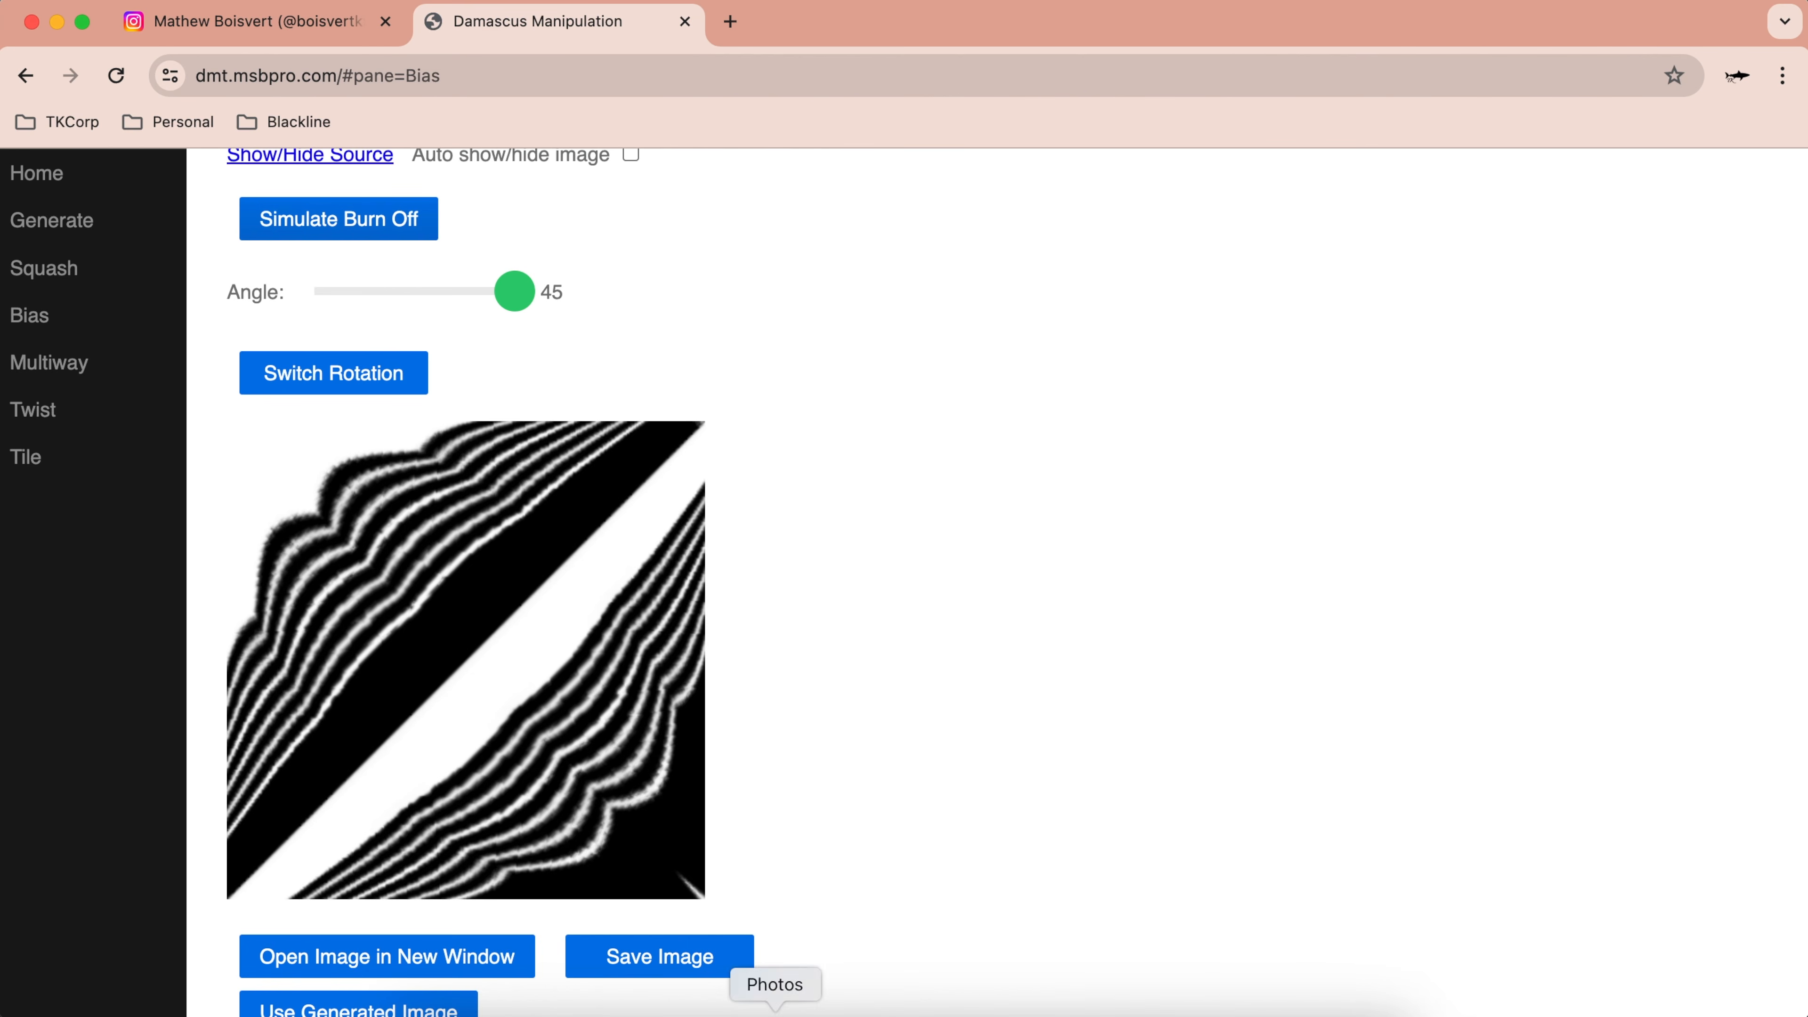
pyautogui.scroll(-3, 575, 840)
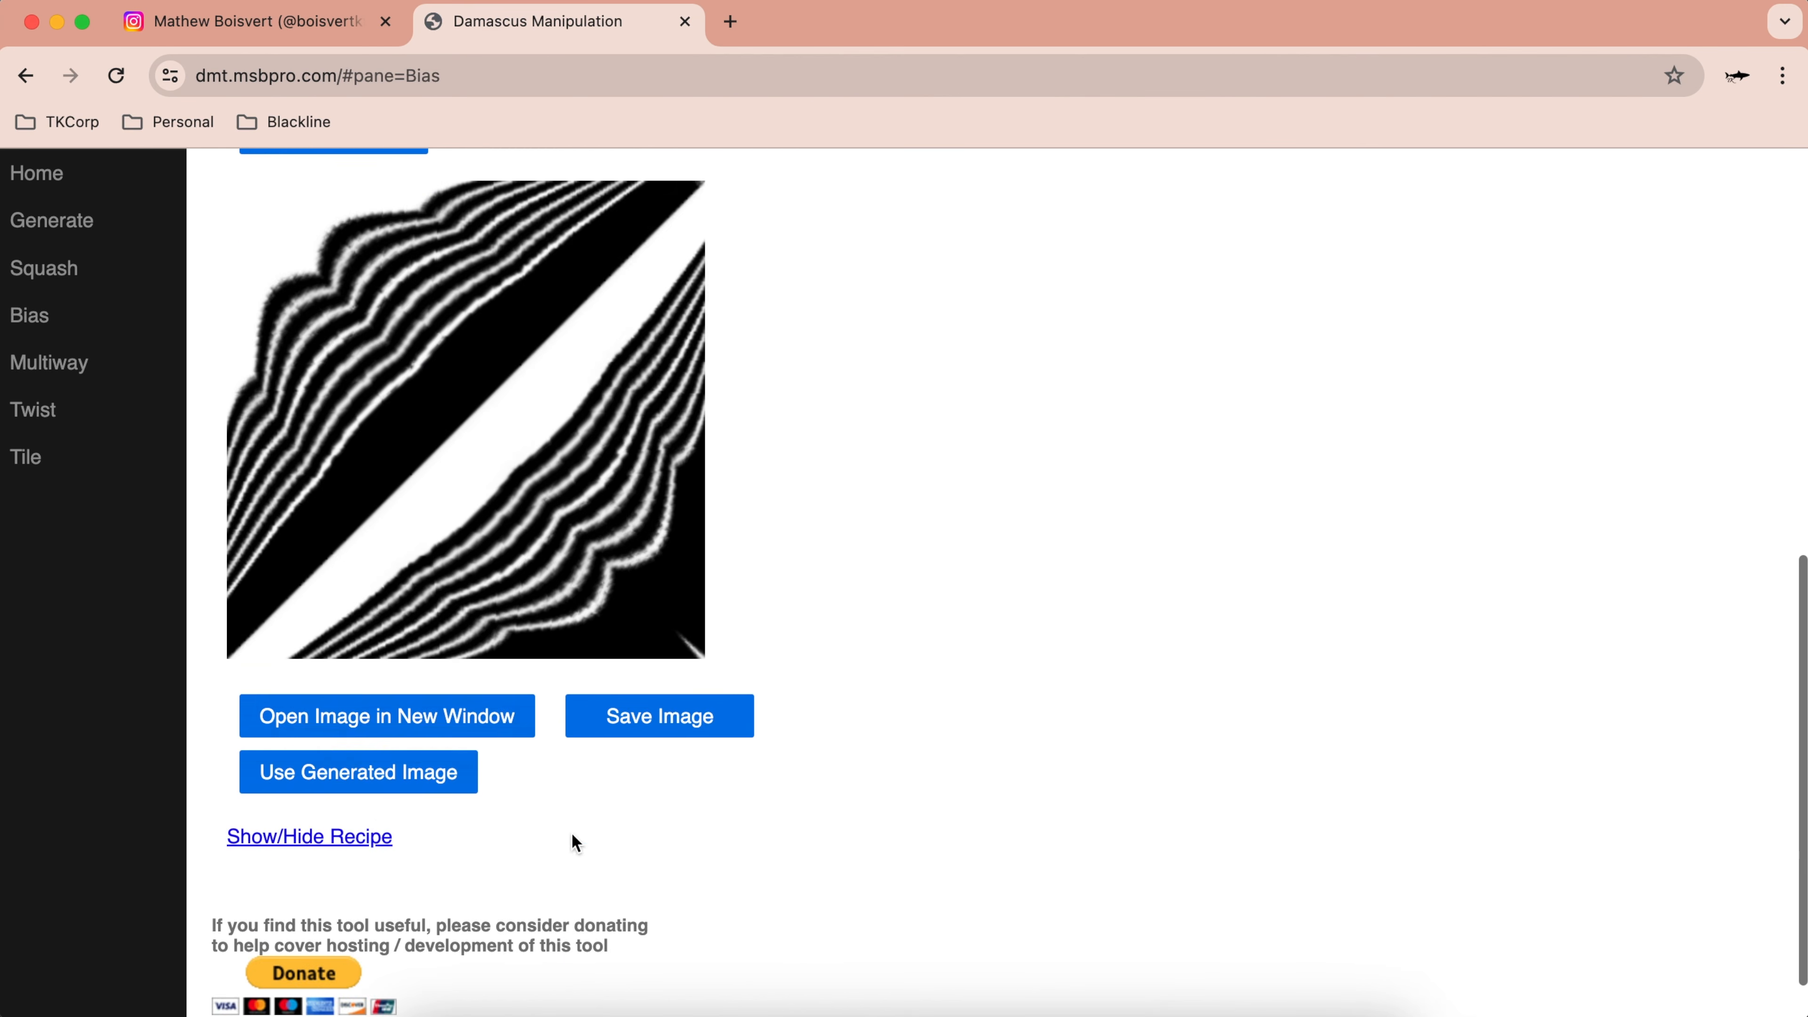
pyautogui.click(331, 776)
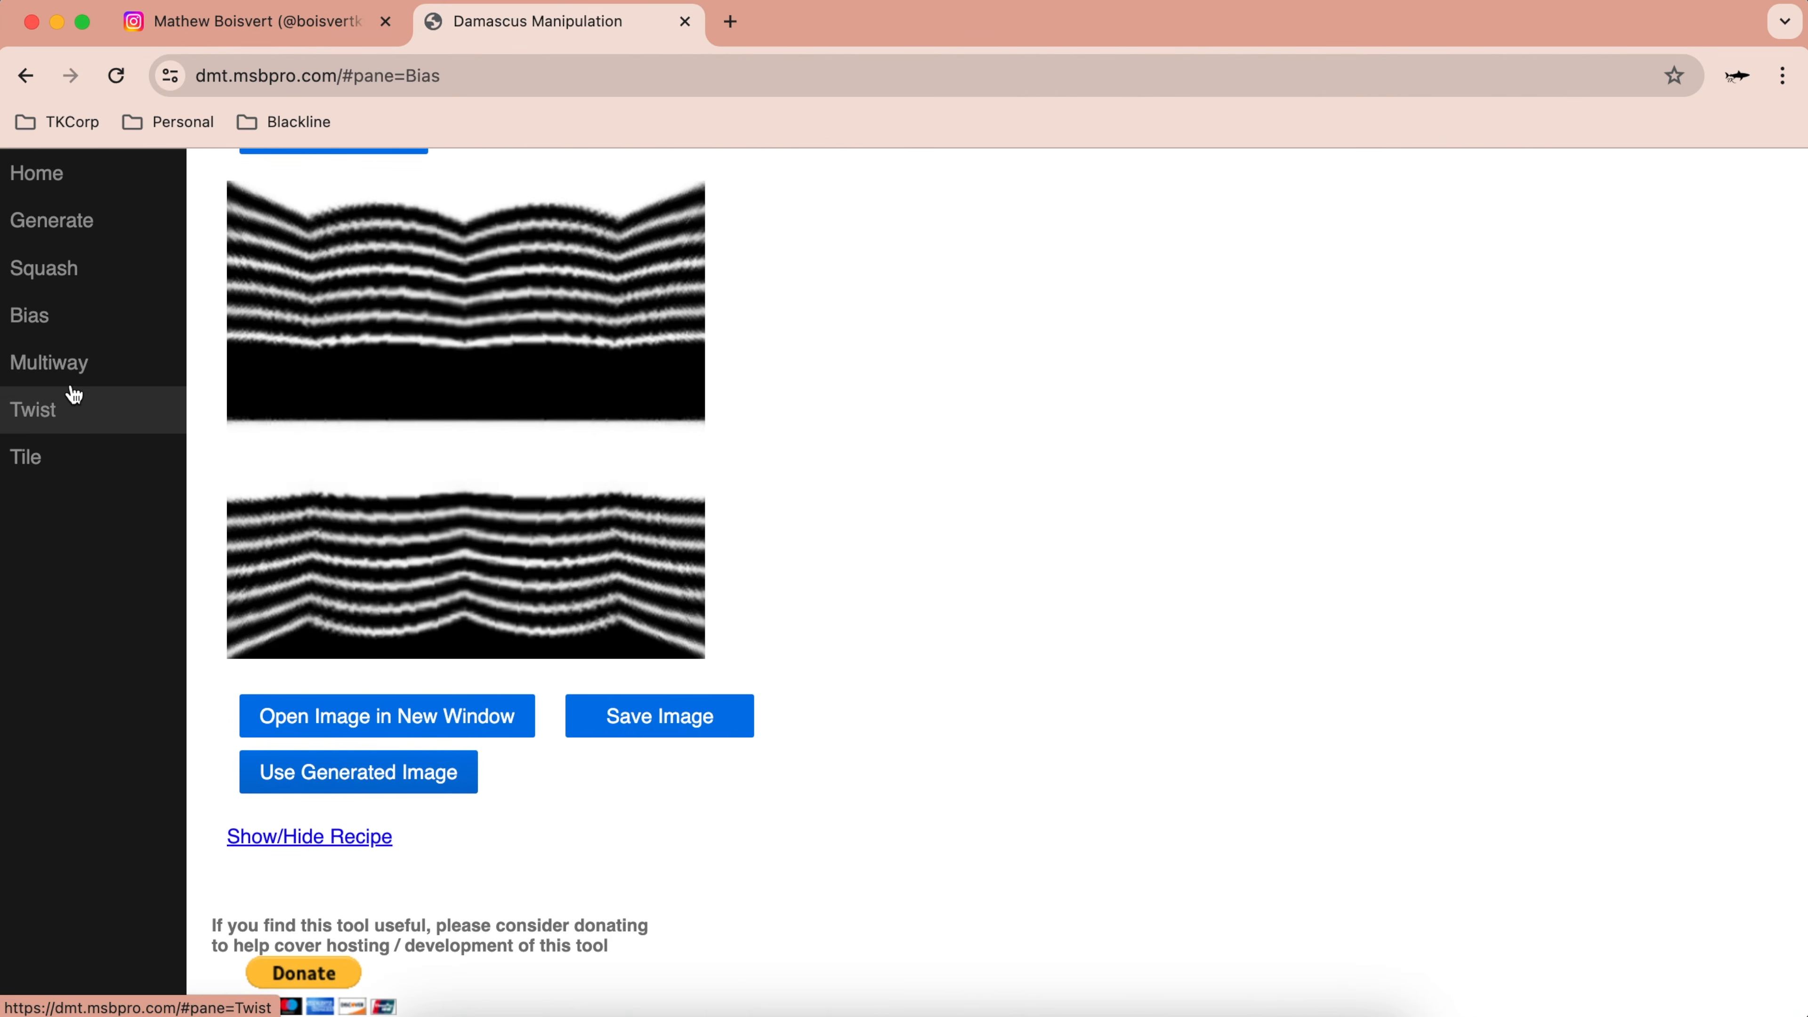
pyautogui.click(67, 366)
# Step: Rotate the top-right, bottom-right and bottom-left tiles so the mosaic forms a central star diamond
pyautogui.click(620, 256)
pyautogui.scroll(4, 618, 256)
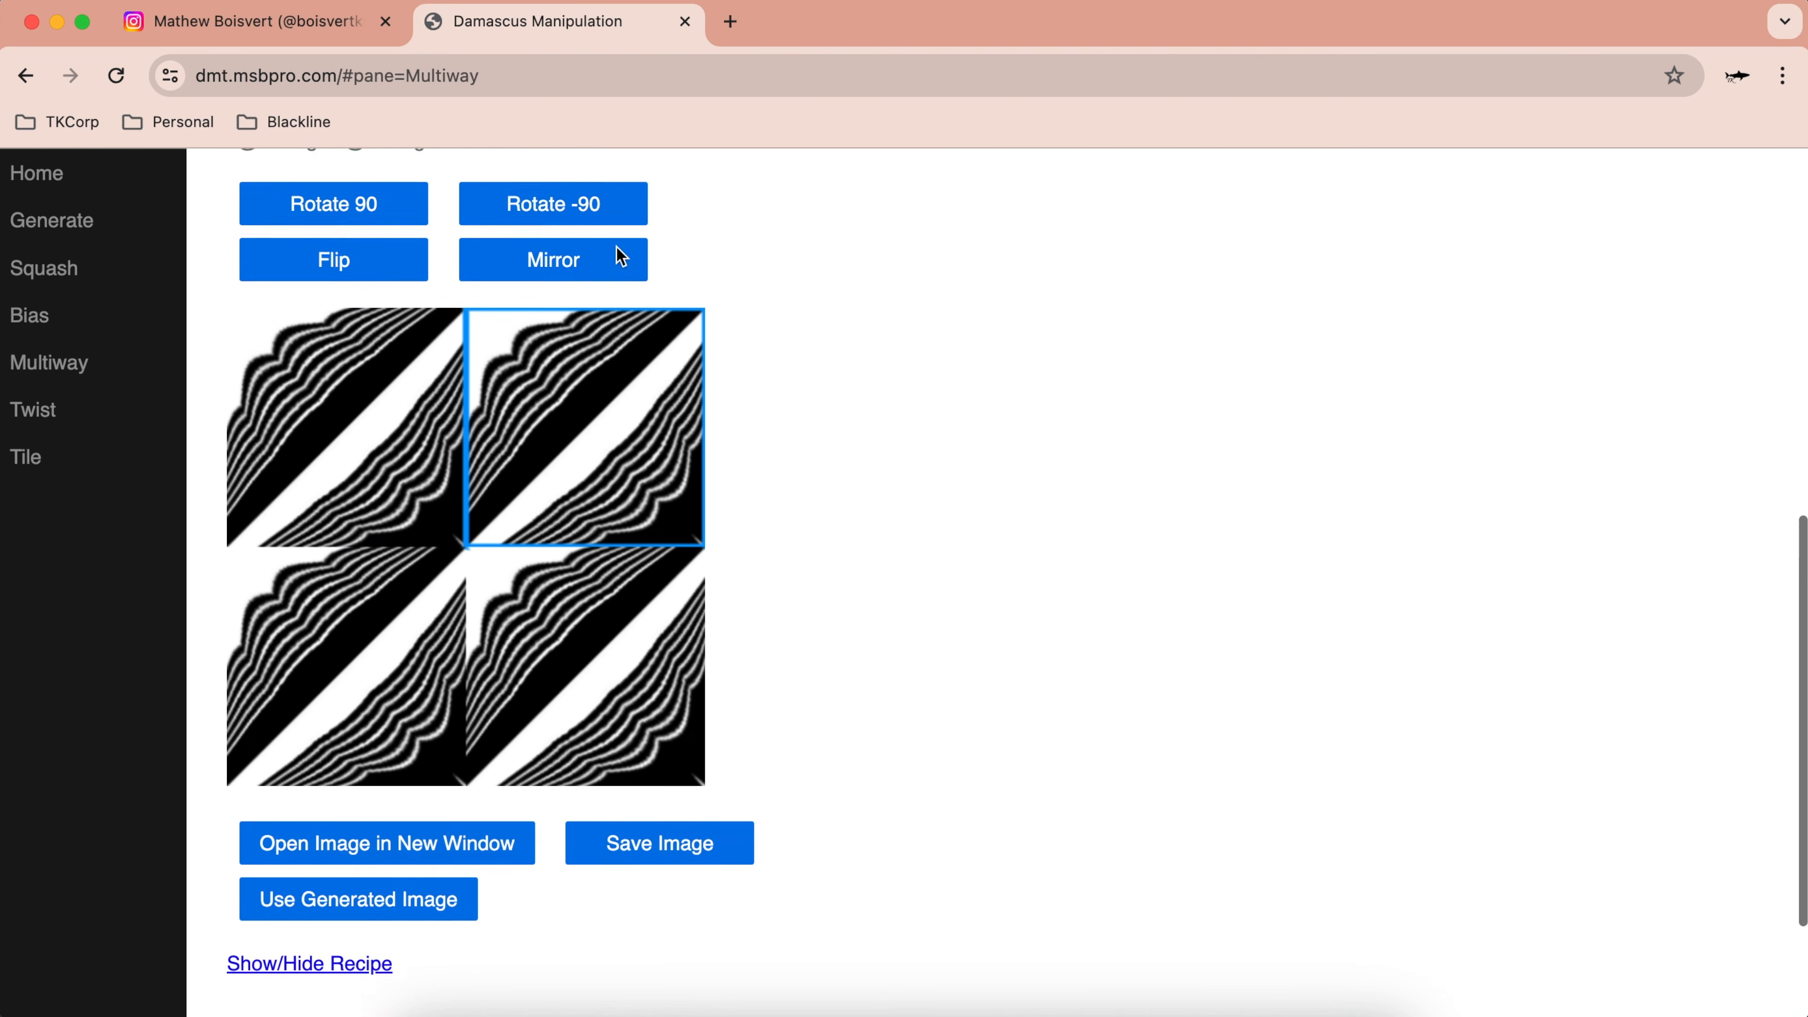
pyautogui.click(410, 335)
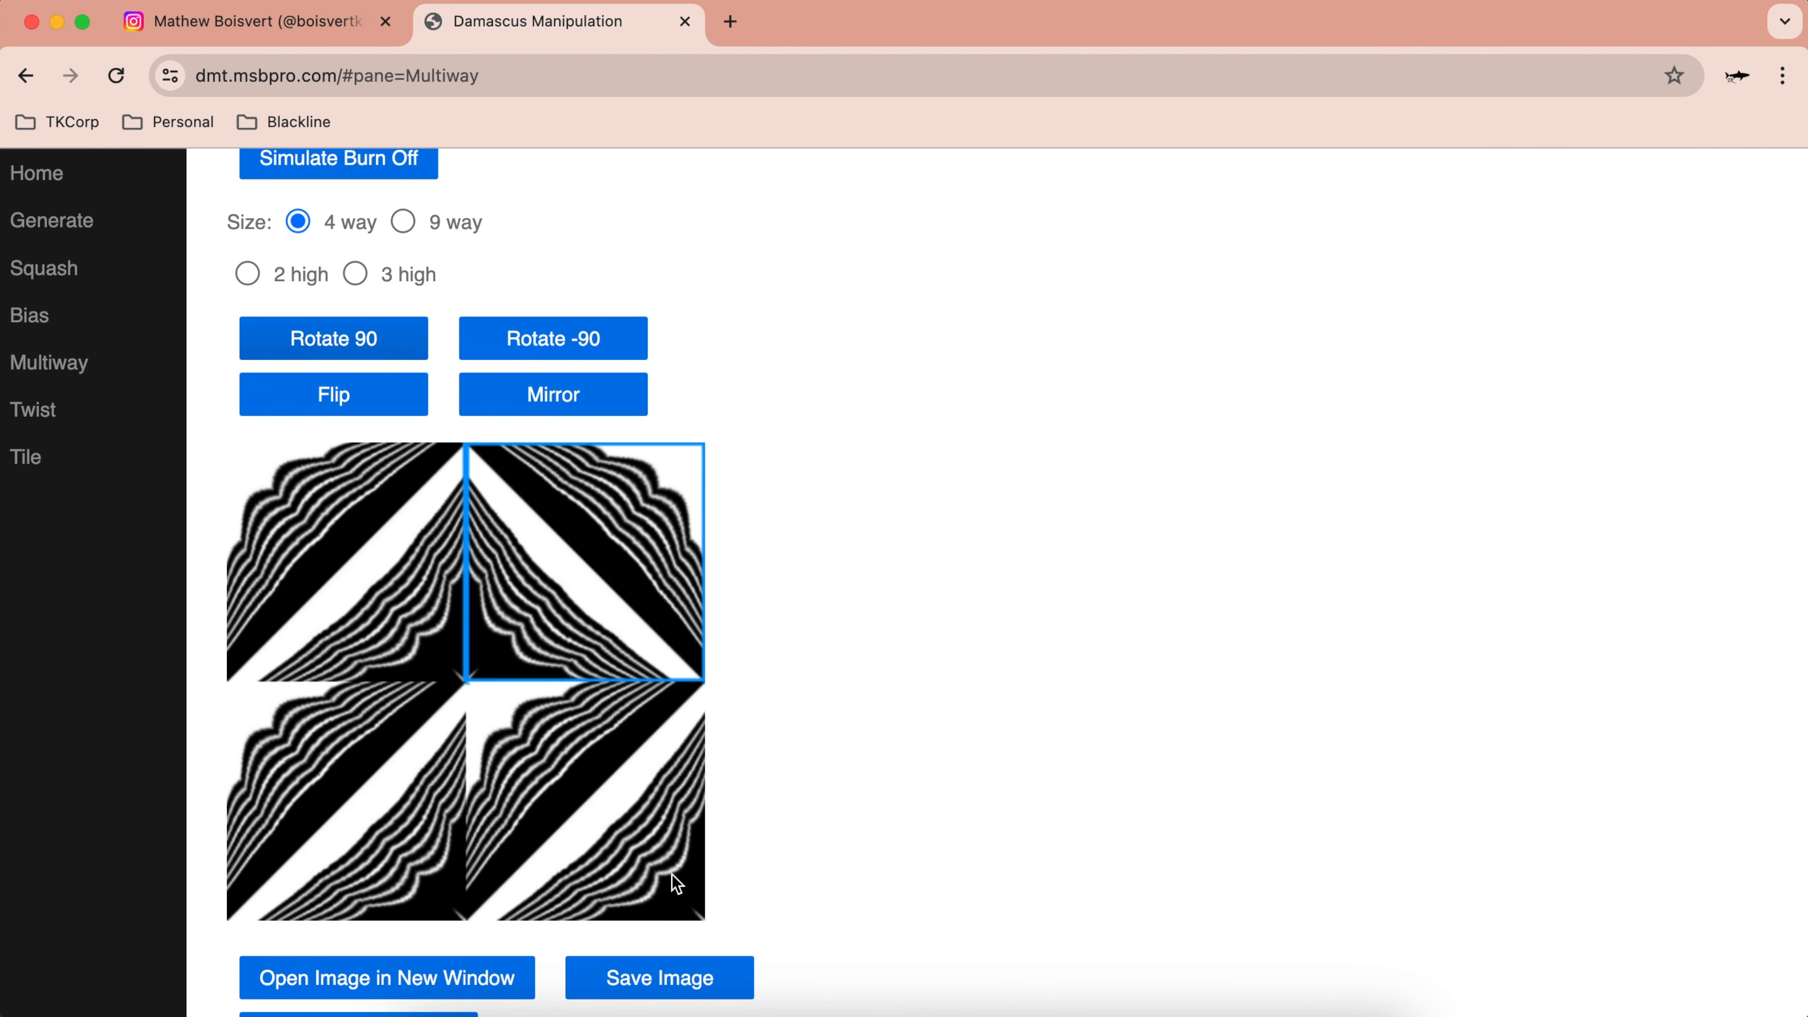
pyautogui.click(598, 806)
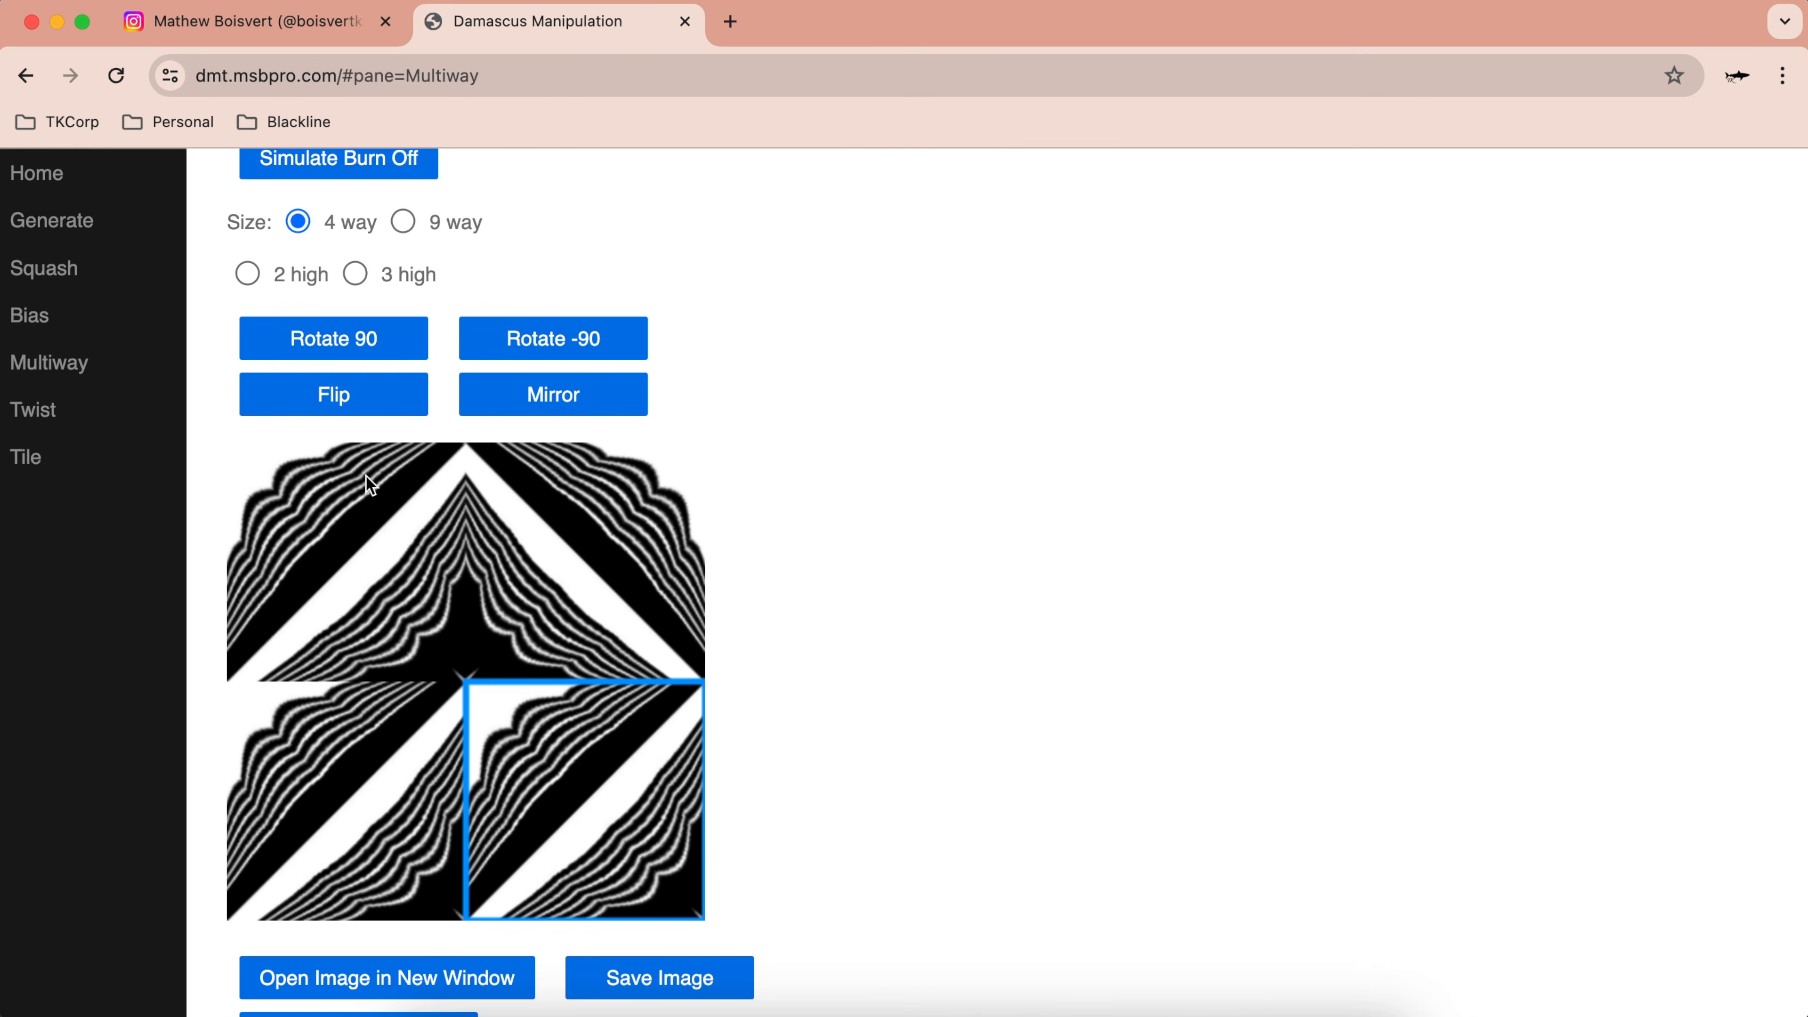
pyautogui.click(326, 348)
pyautogui.click(378, 797)
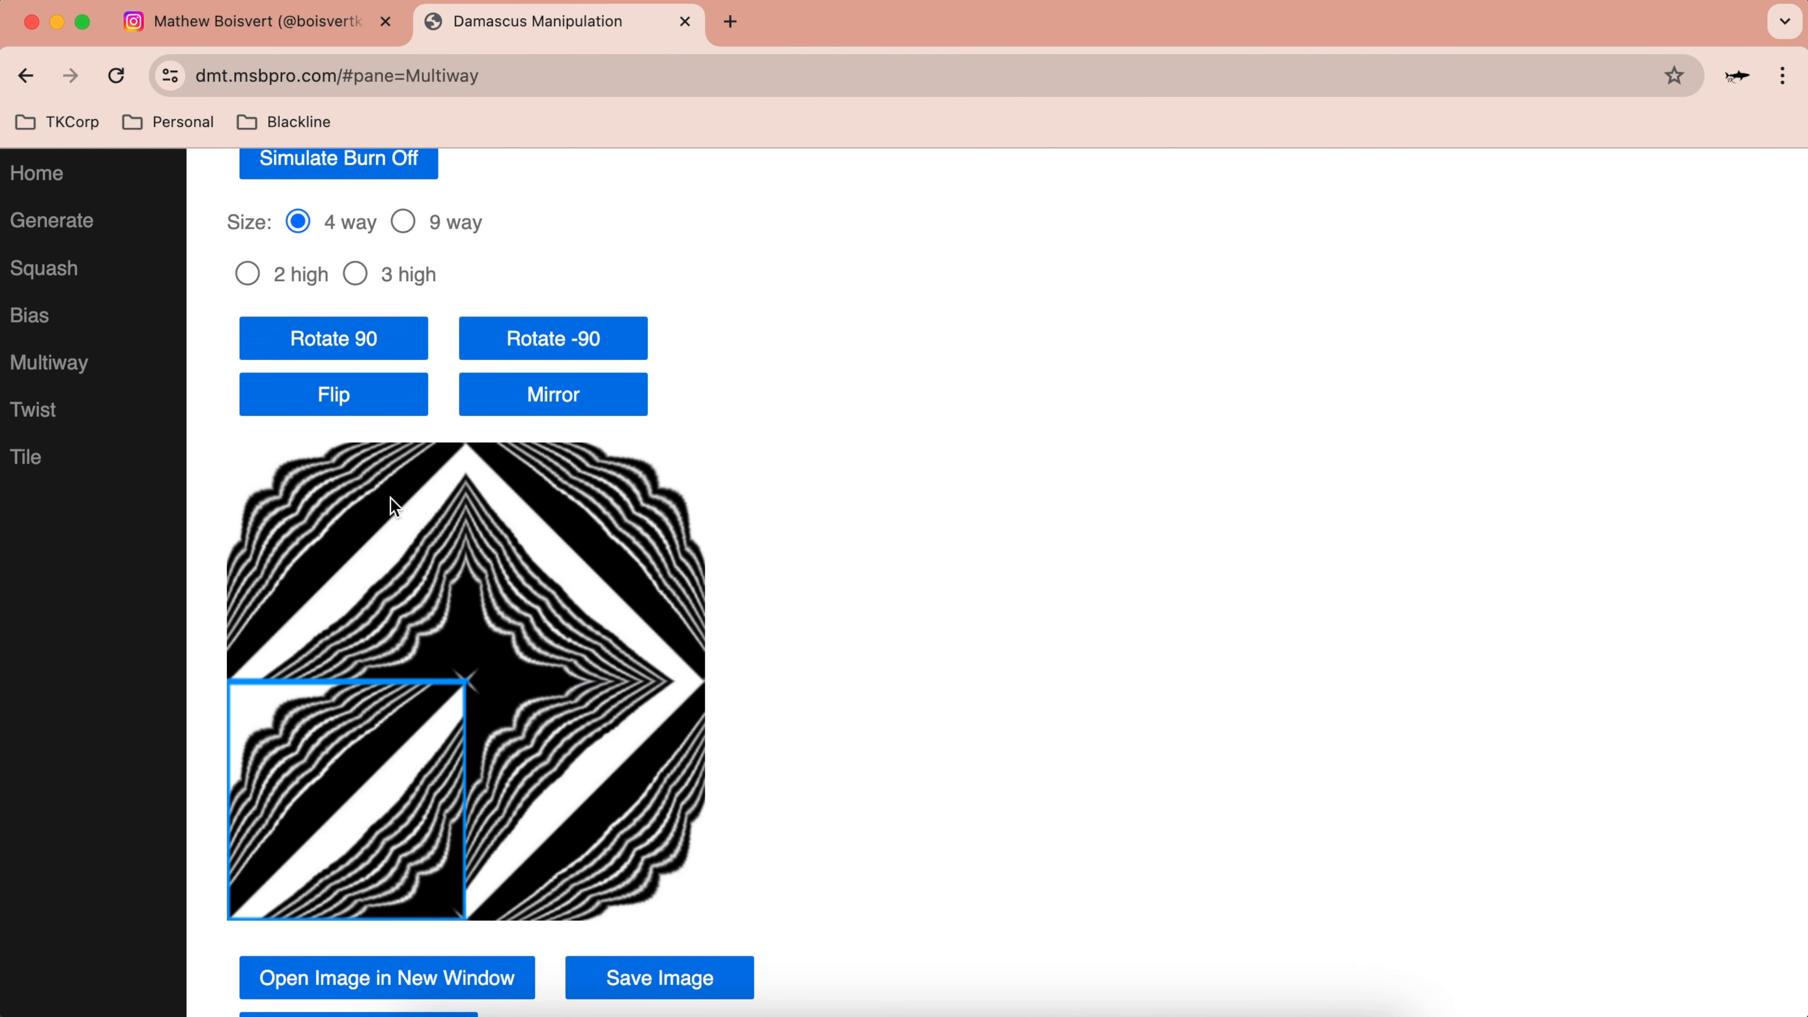
pyautogui.click(379, 349)
pyautogui.click(378, 349)
pyautogui.click(379, 348)
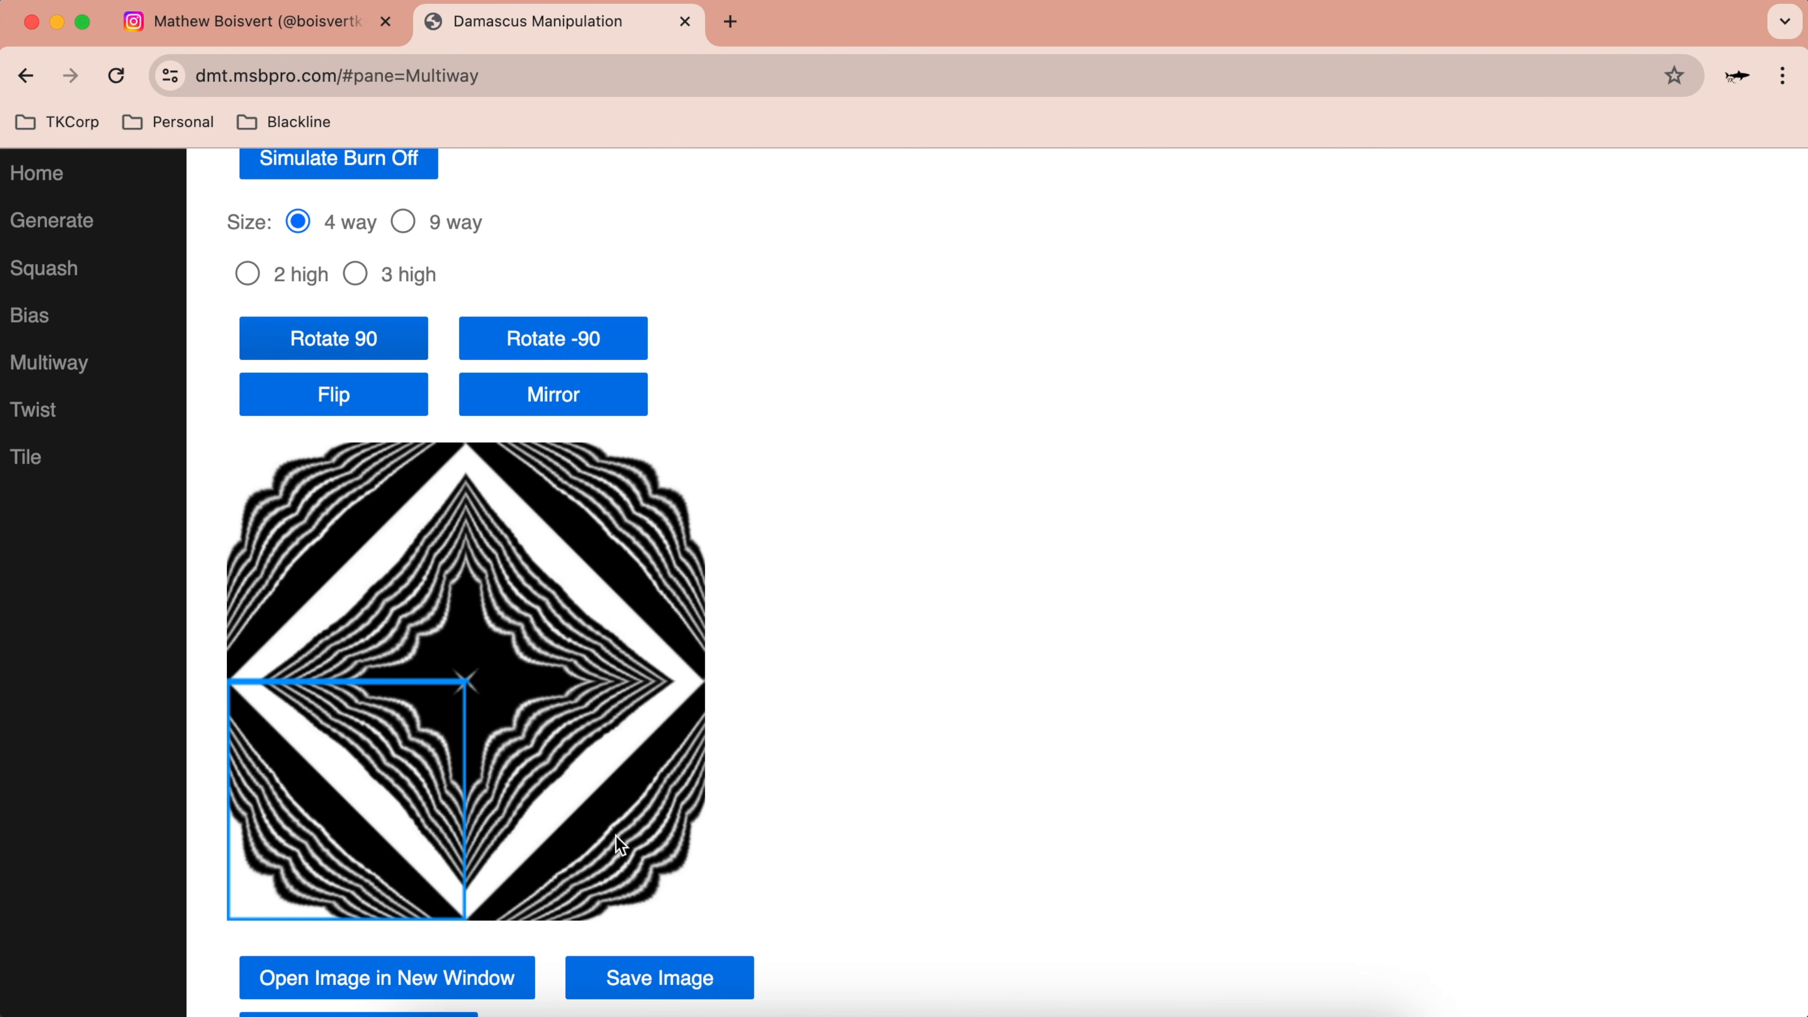
# Step: Adopt the star diamond as the new source image
pyautogui.scroll(-5, 661, 535)
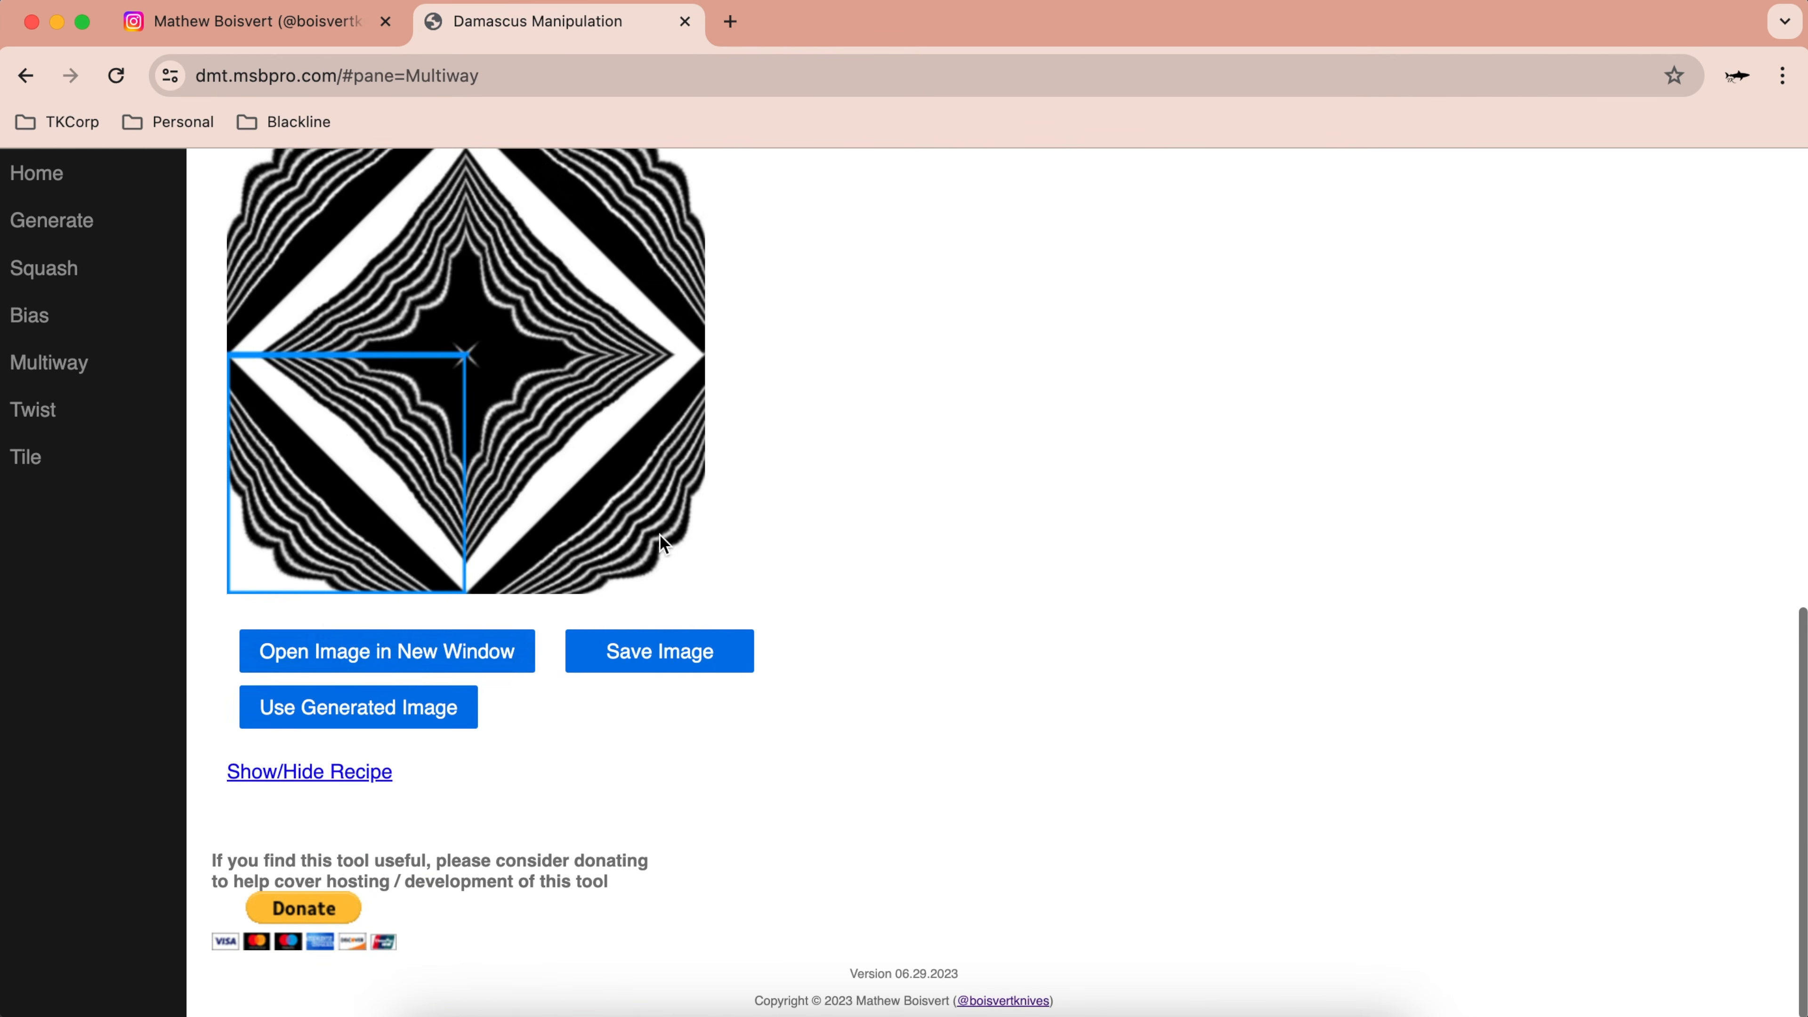
pyautogui.click(375, 708)
pyautogui.scroll(3, 683, 335)
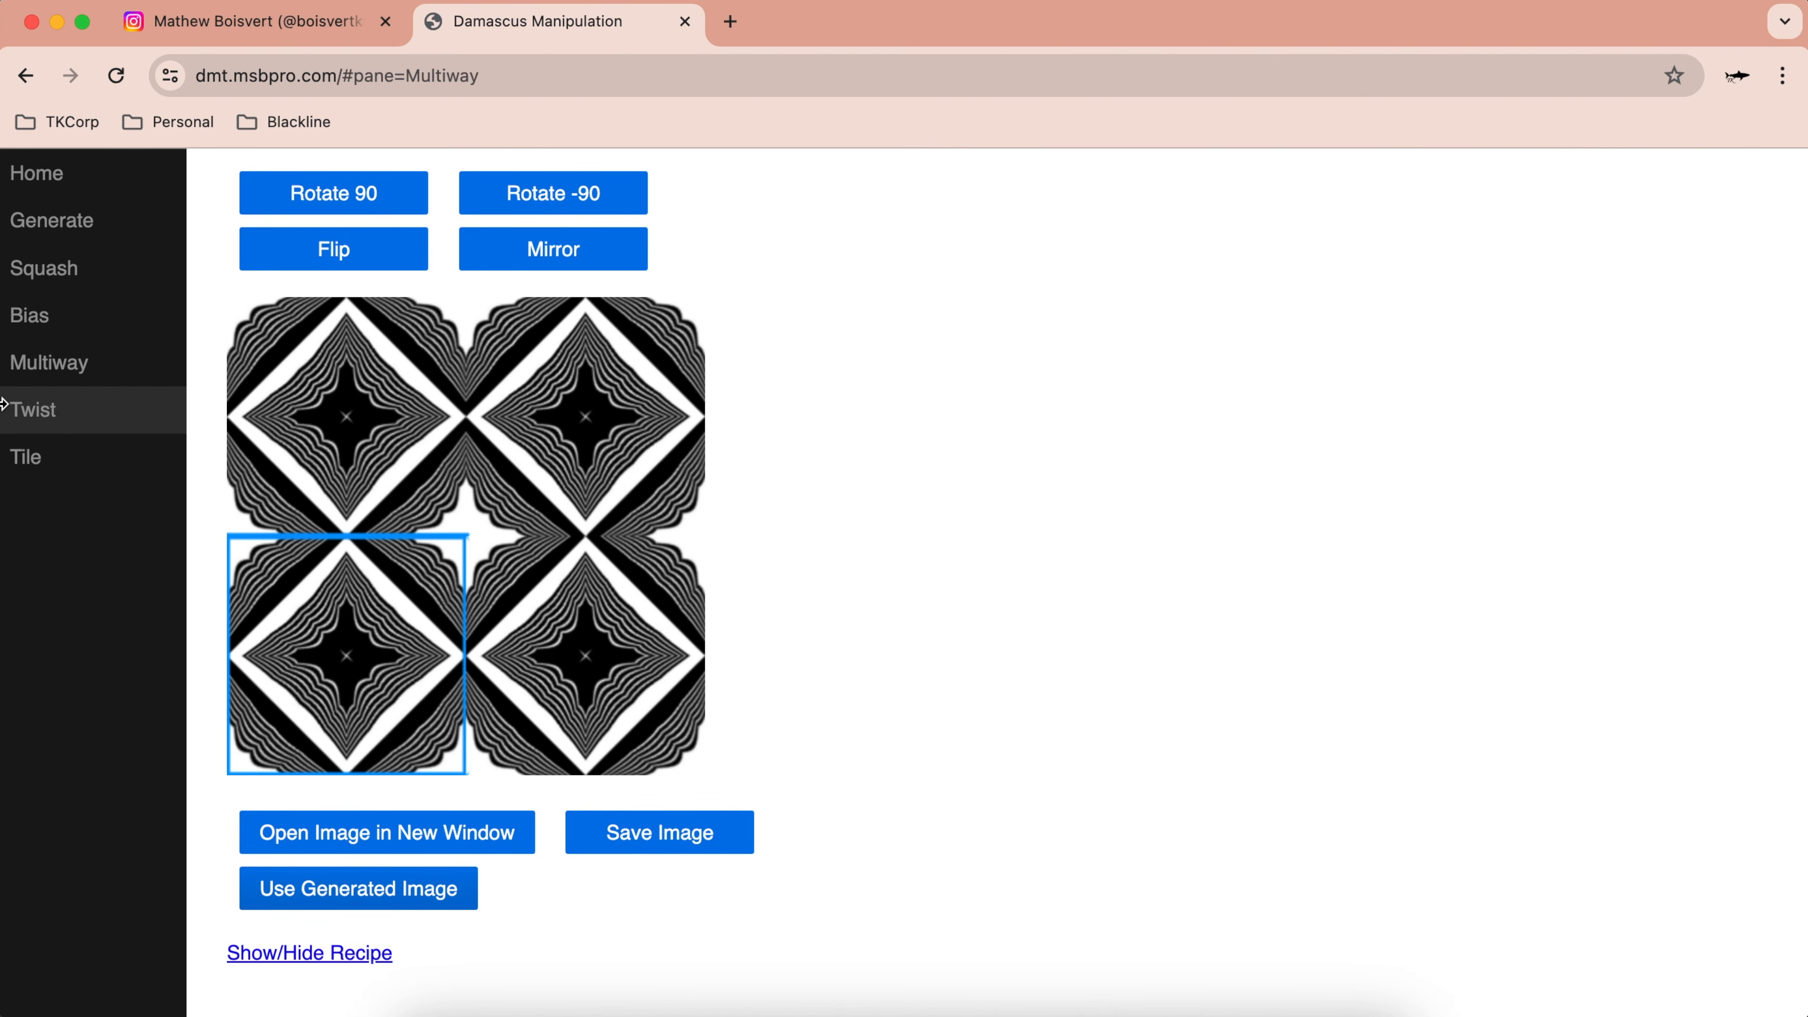
pyautogui.click(41, 459)
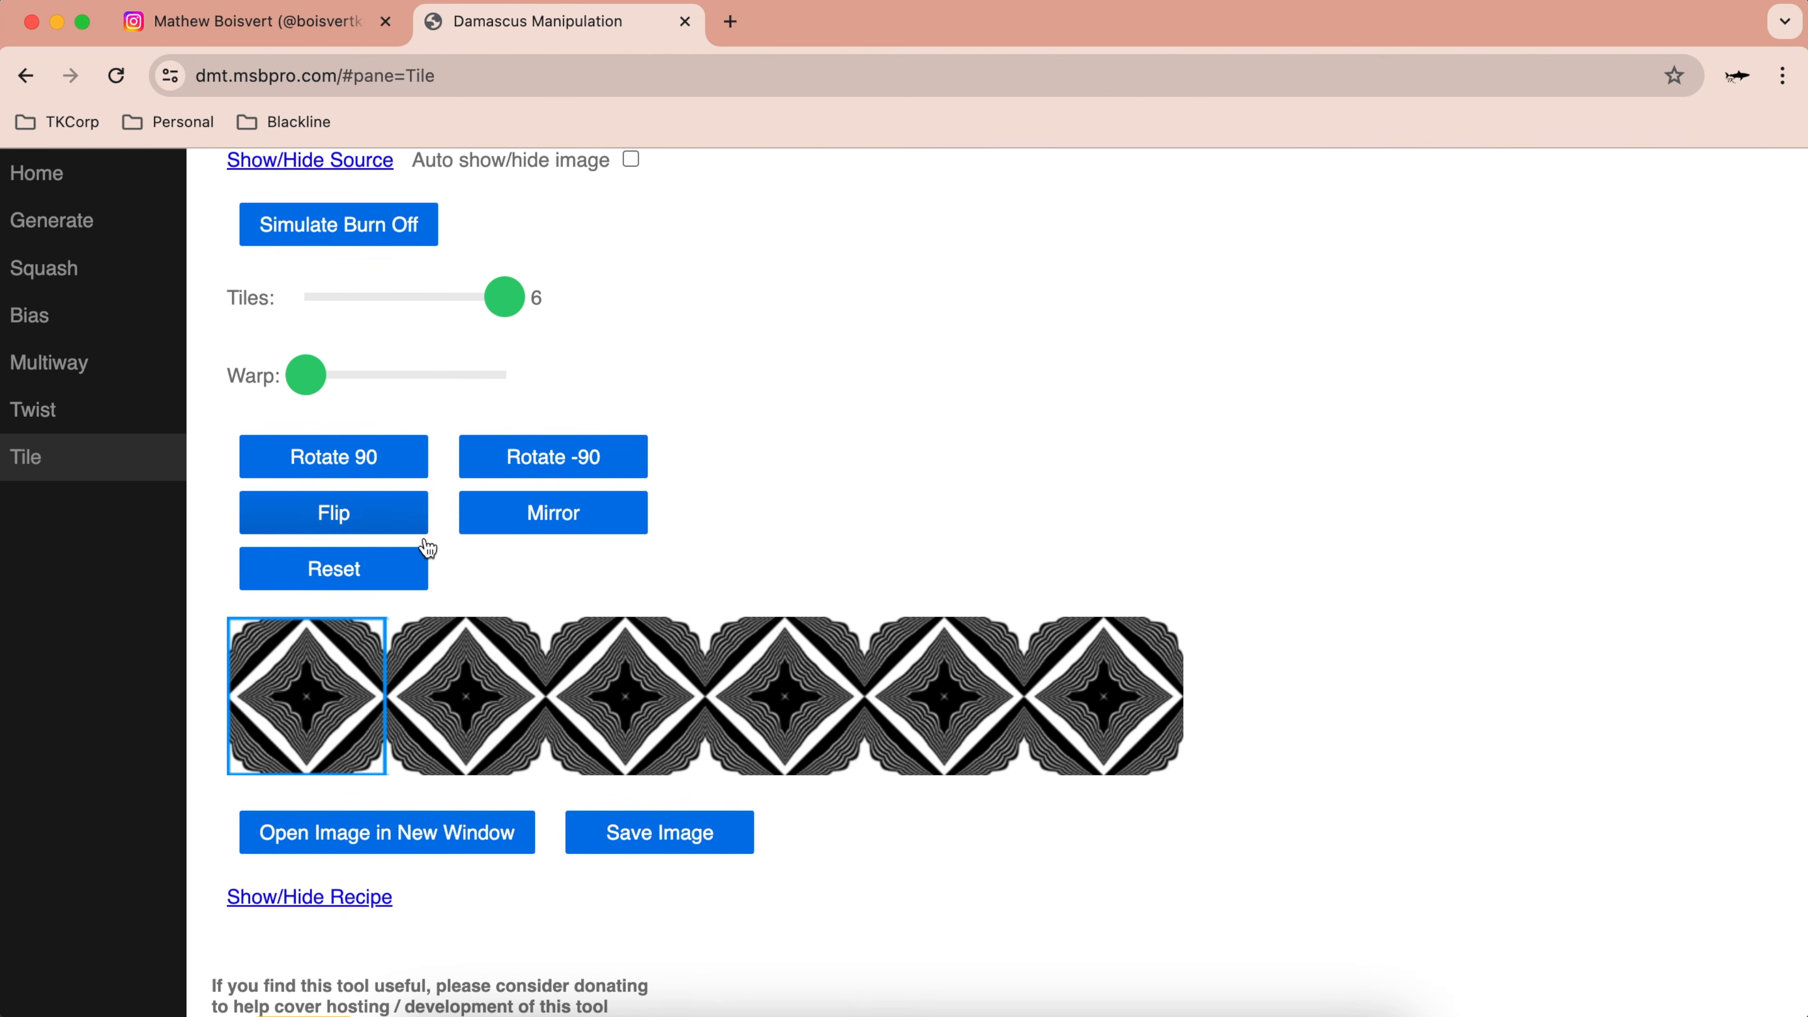
# Step: Restack the star diamond into a finer 4-way mosaic, preview its six-tile strip, then return to Multiway
pyautogui.click(15, 363)
pyautogui.scroll(-5, 544, 770)
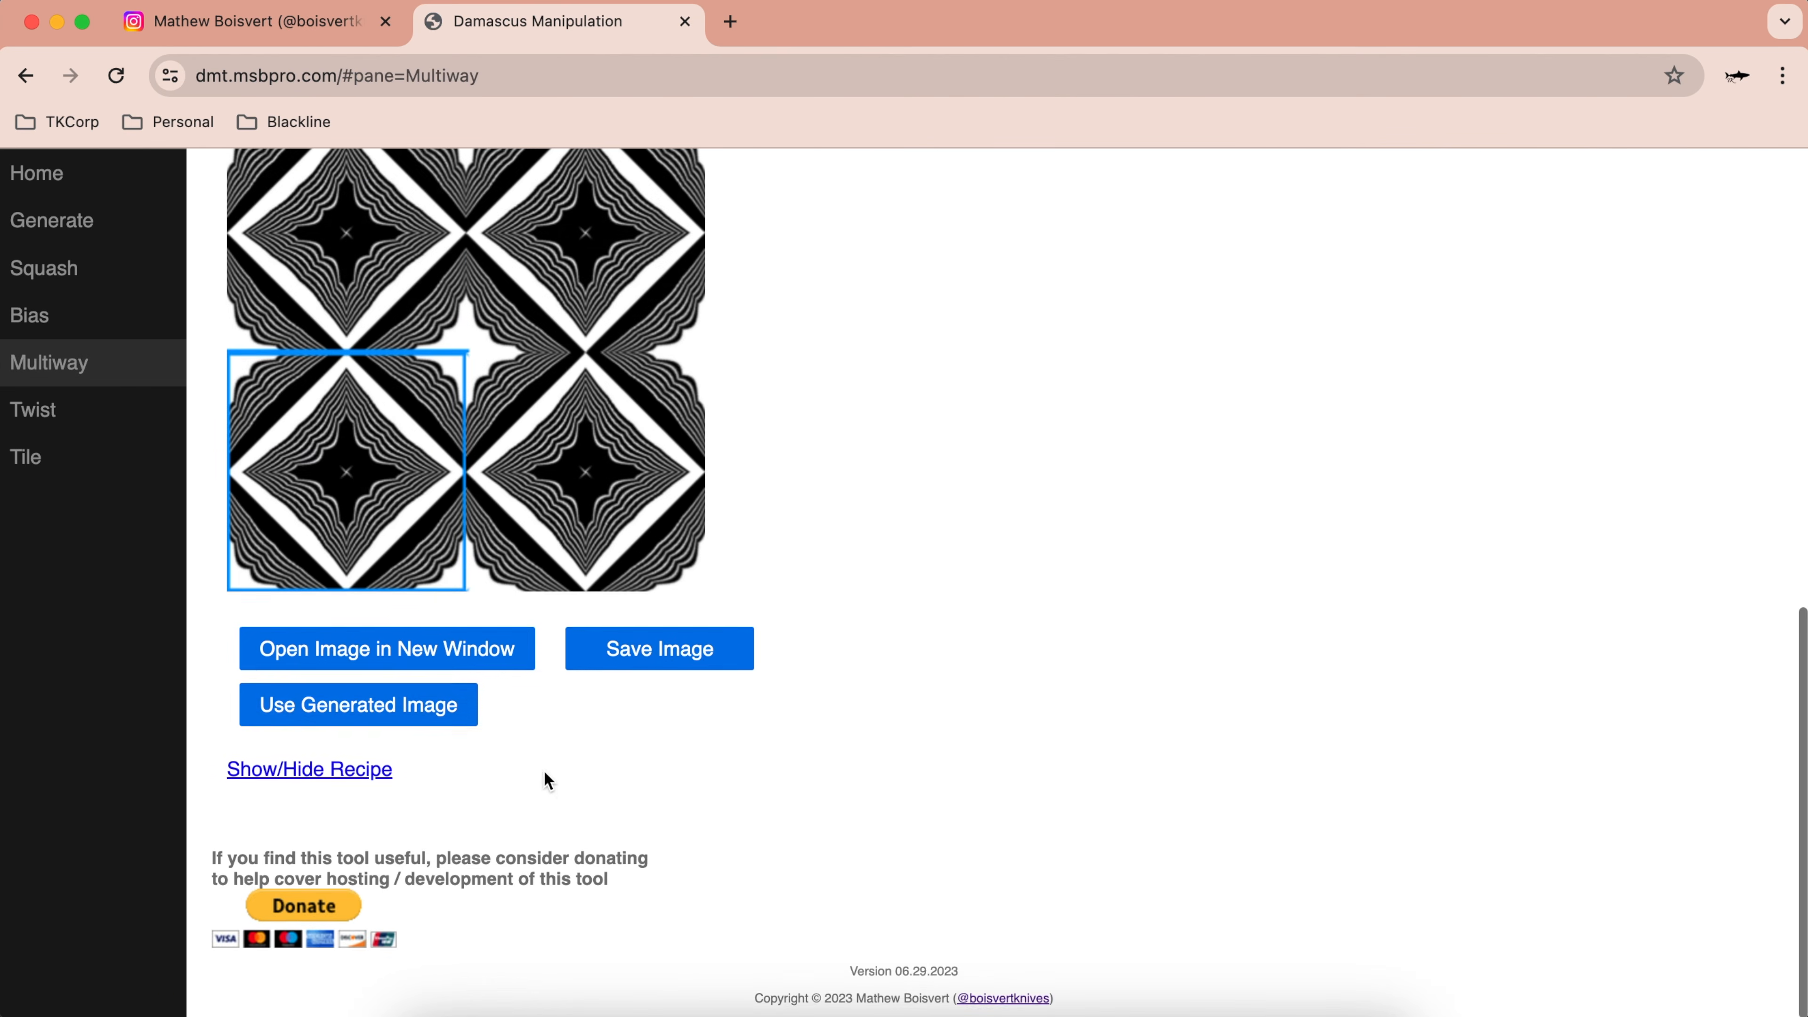
pyautogui.click(383, 706)
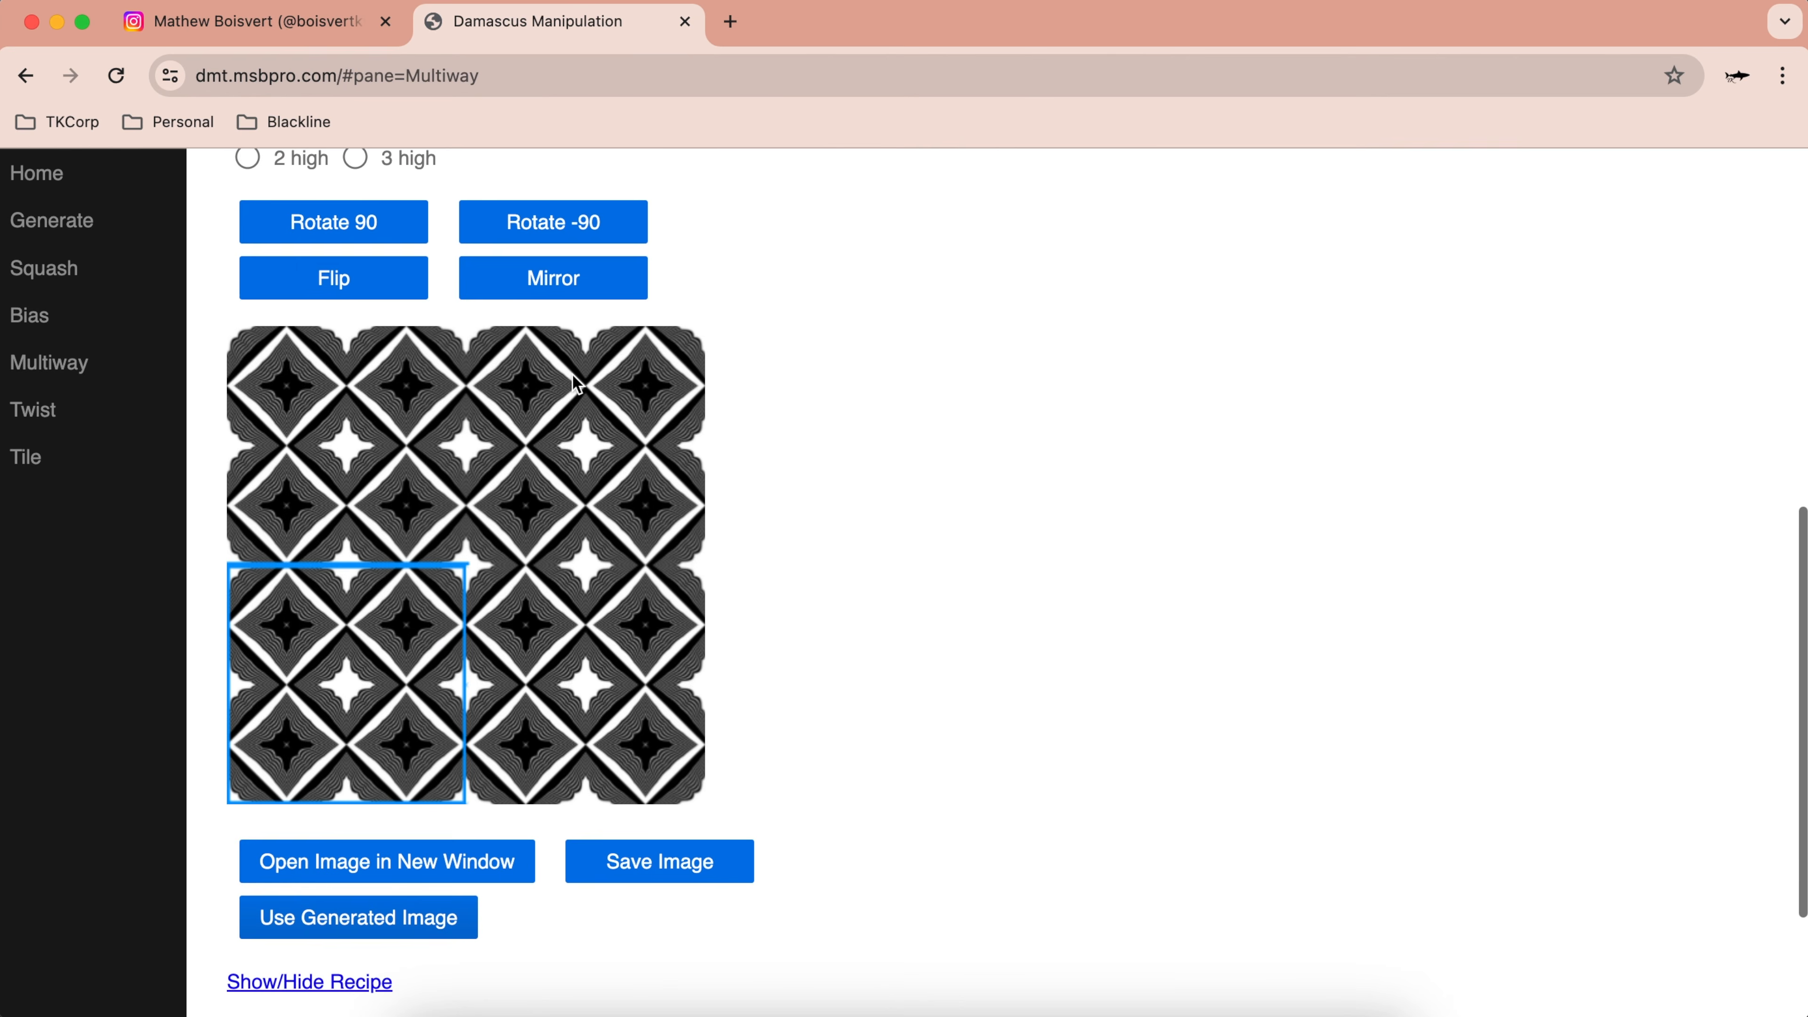
pyautogui.click(48, 457)
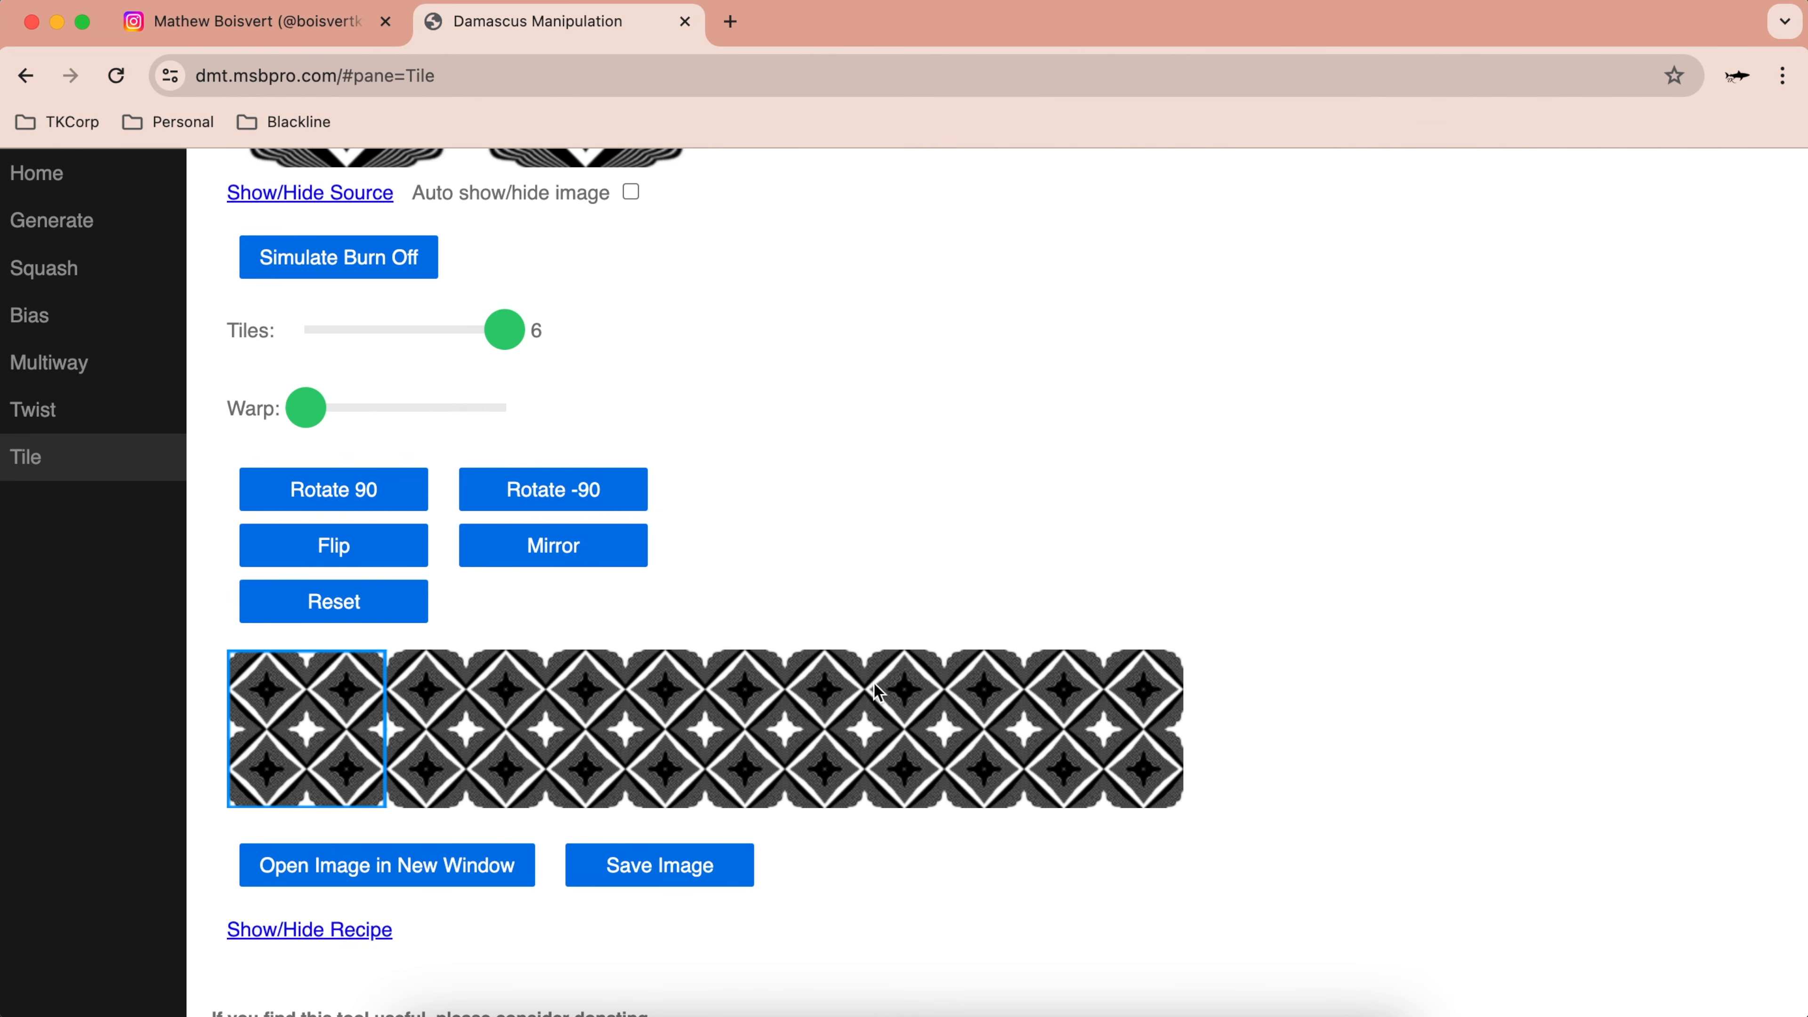
pyautogui.scroll(10, 898, 746)
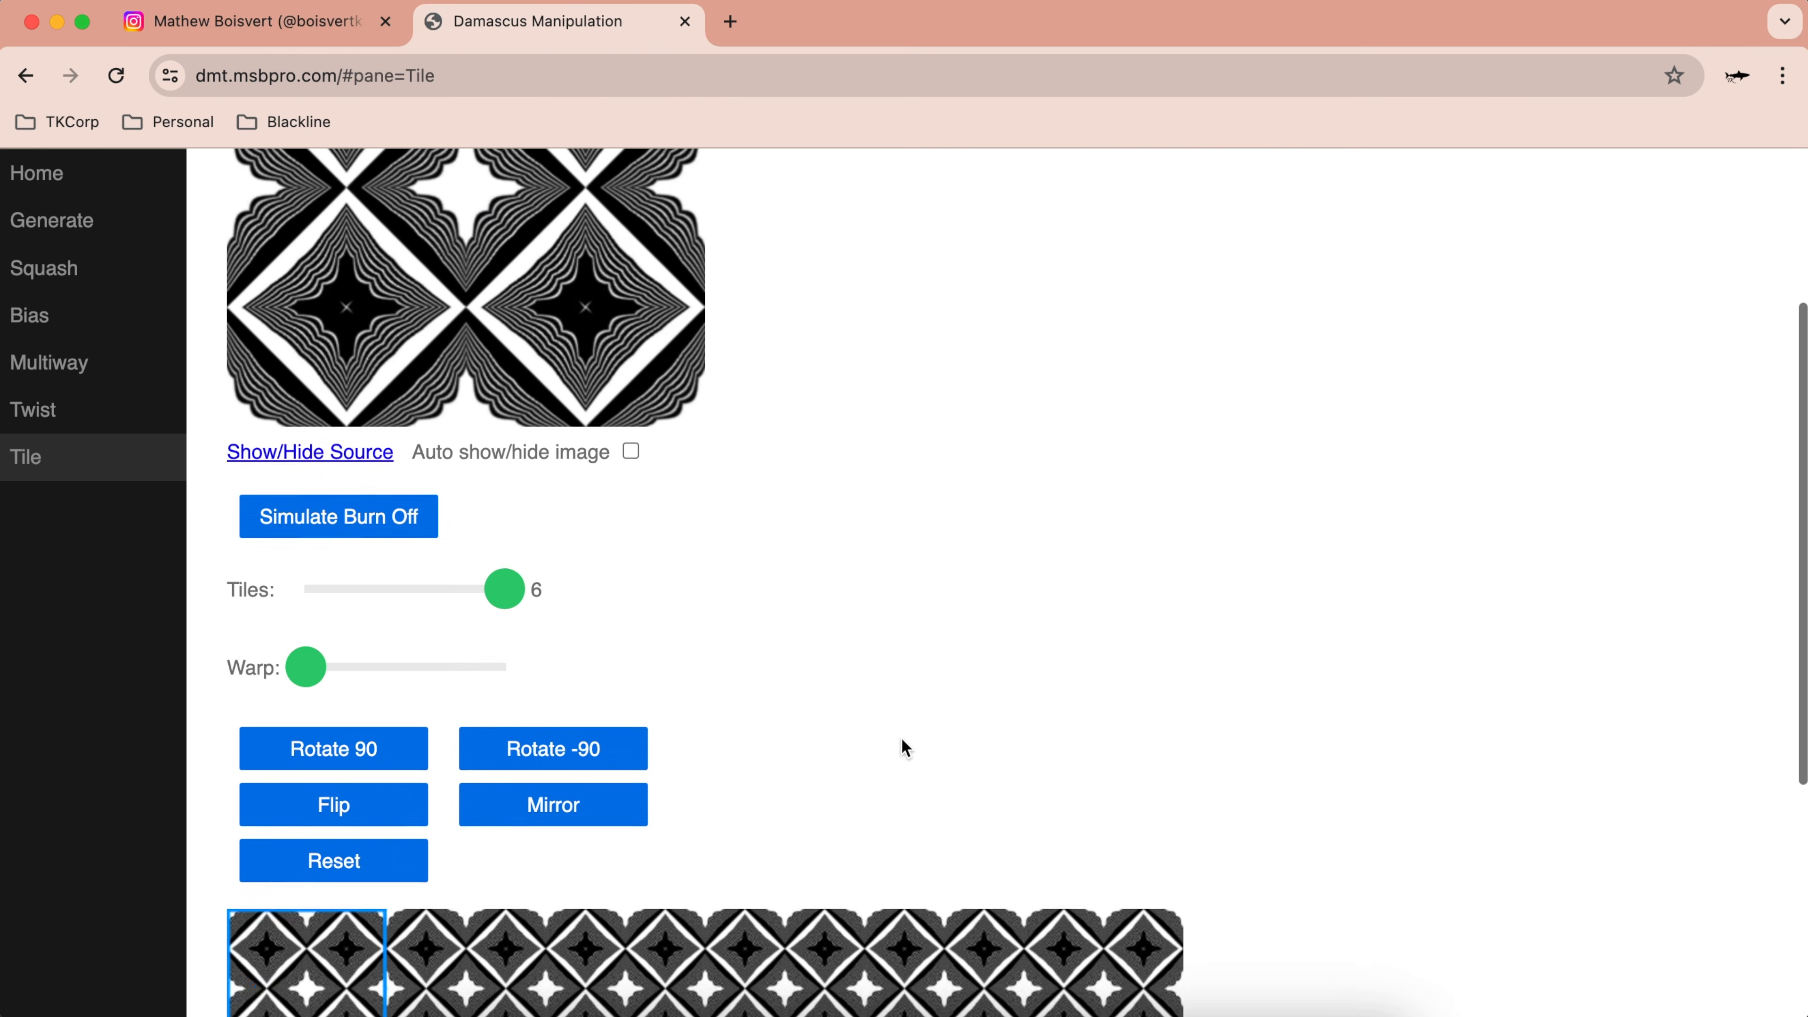
pyautogui.scroll(-2, 660, 507)
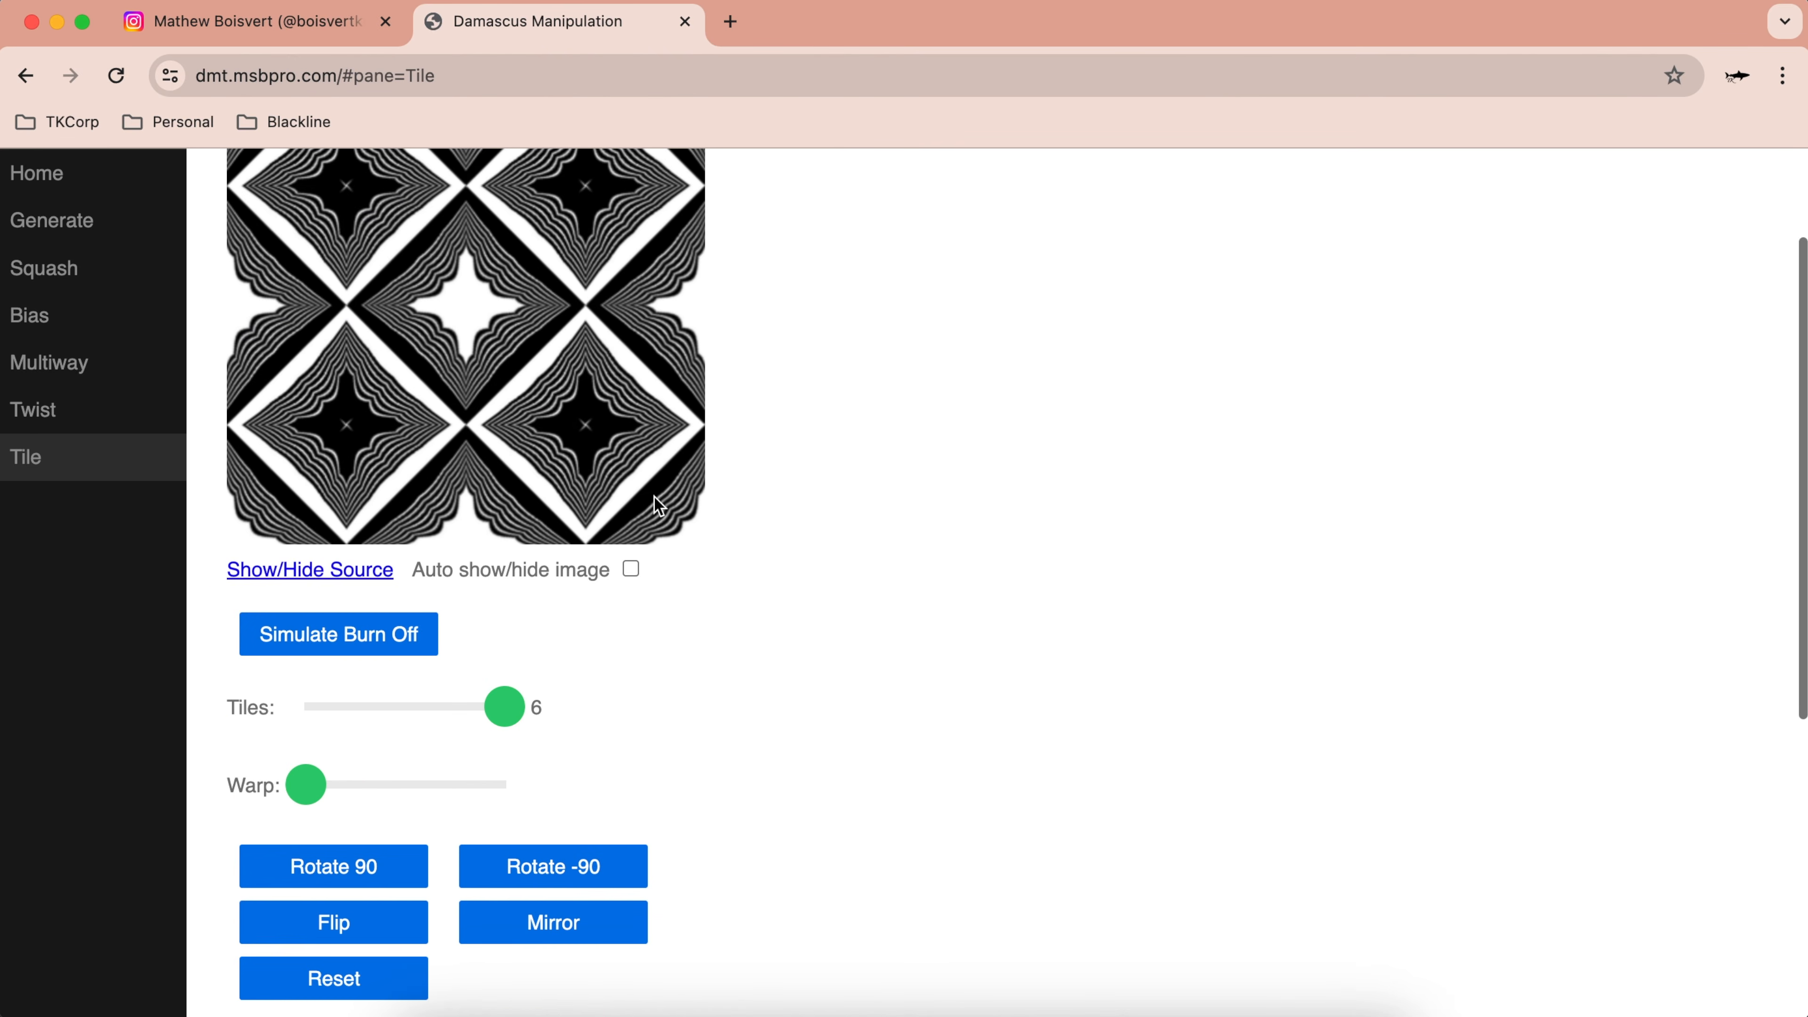
pyautogui.click(89, 363)
pyautogui.scroll(-6, 558, 659)
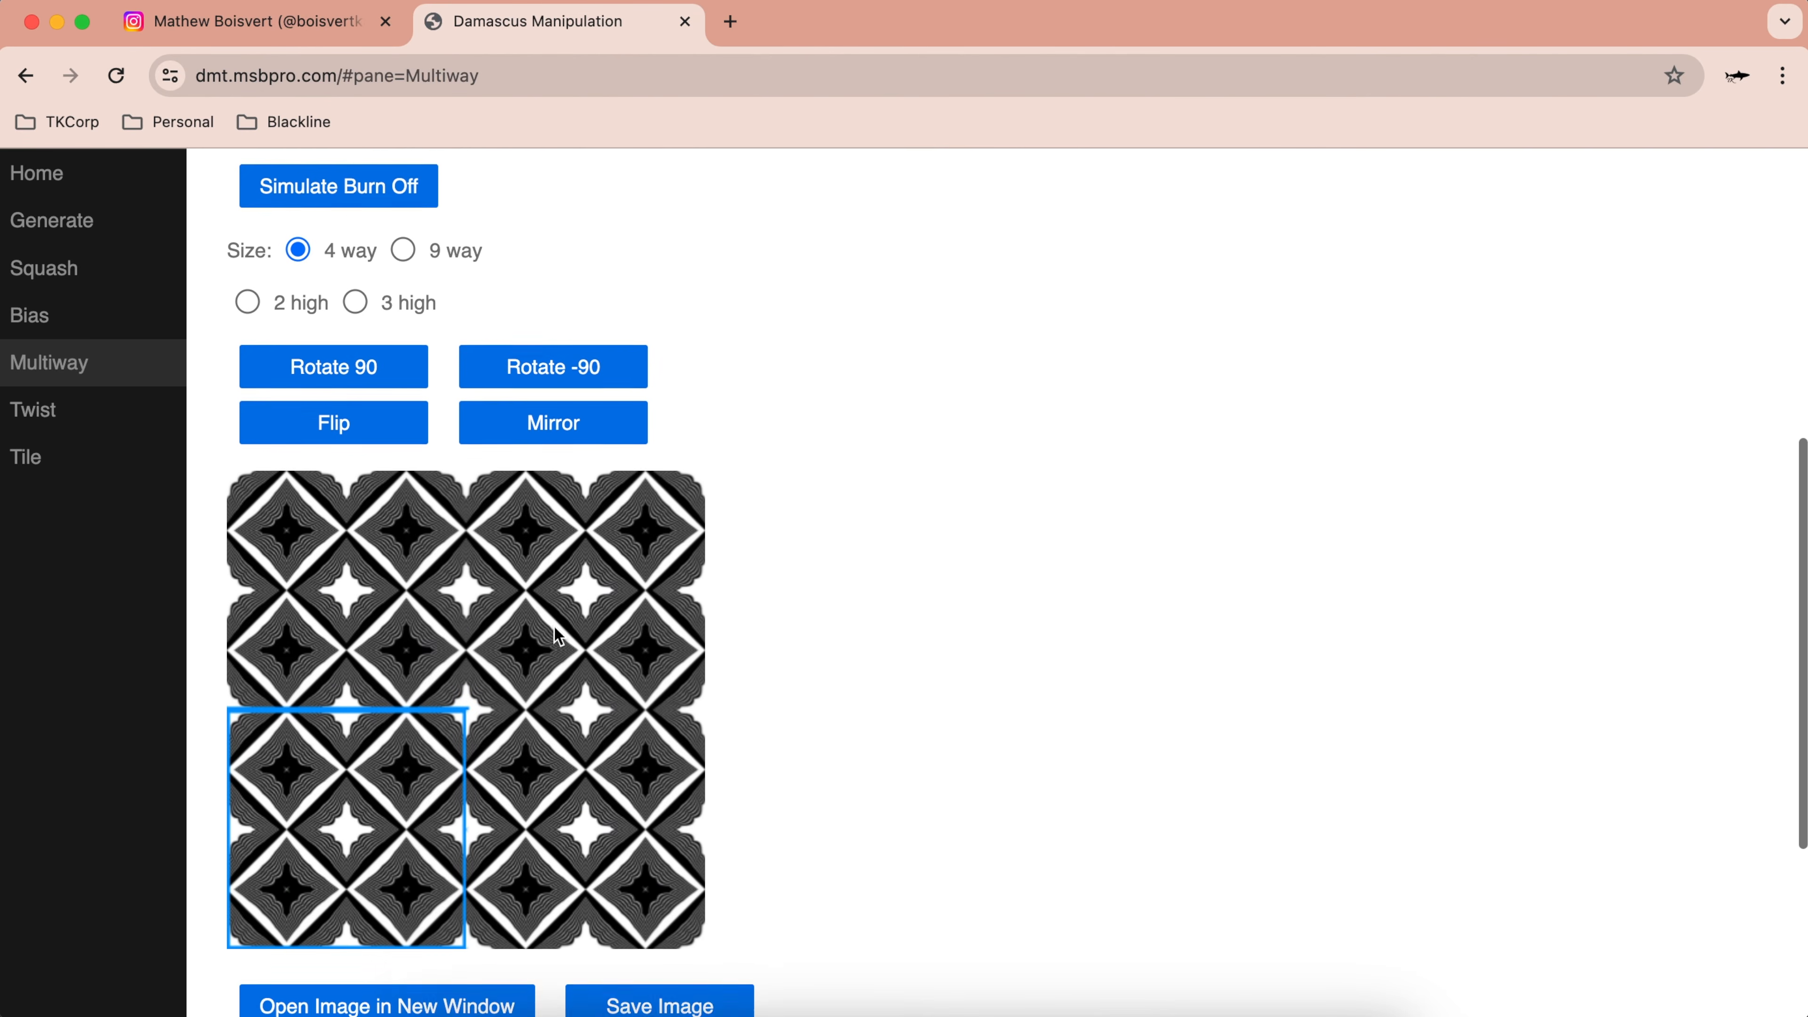
pyautogui.scroll(8, 86, 258)
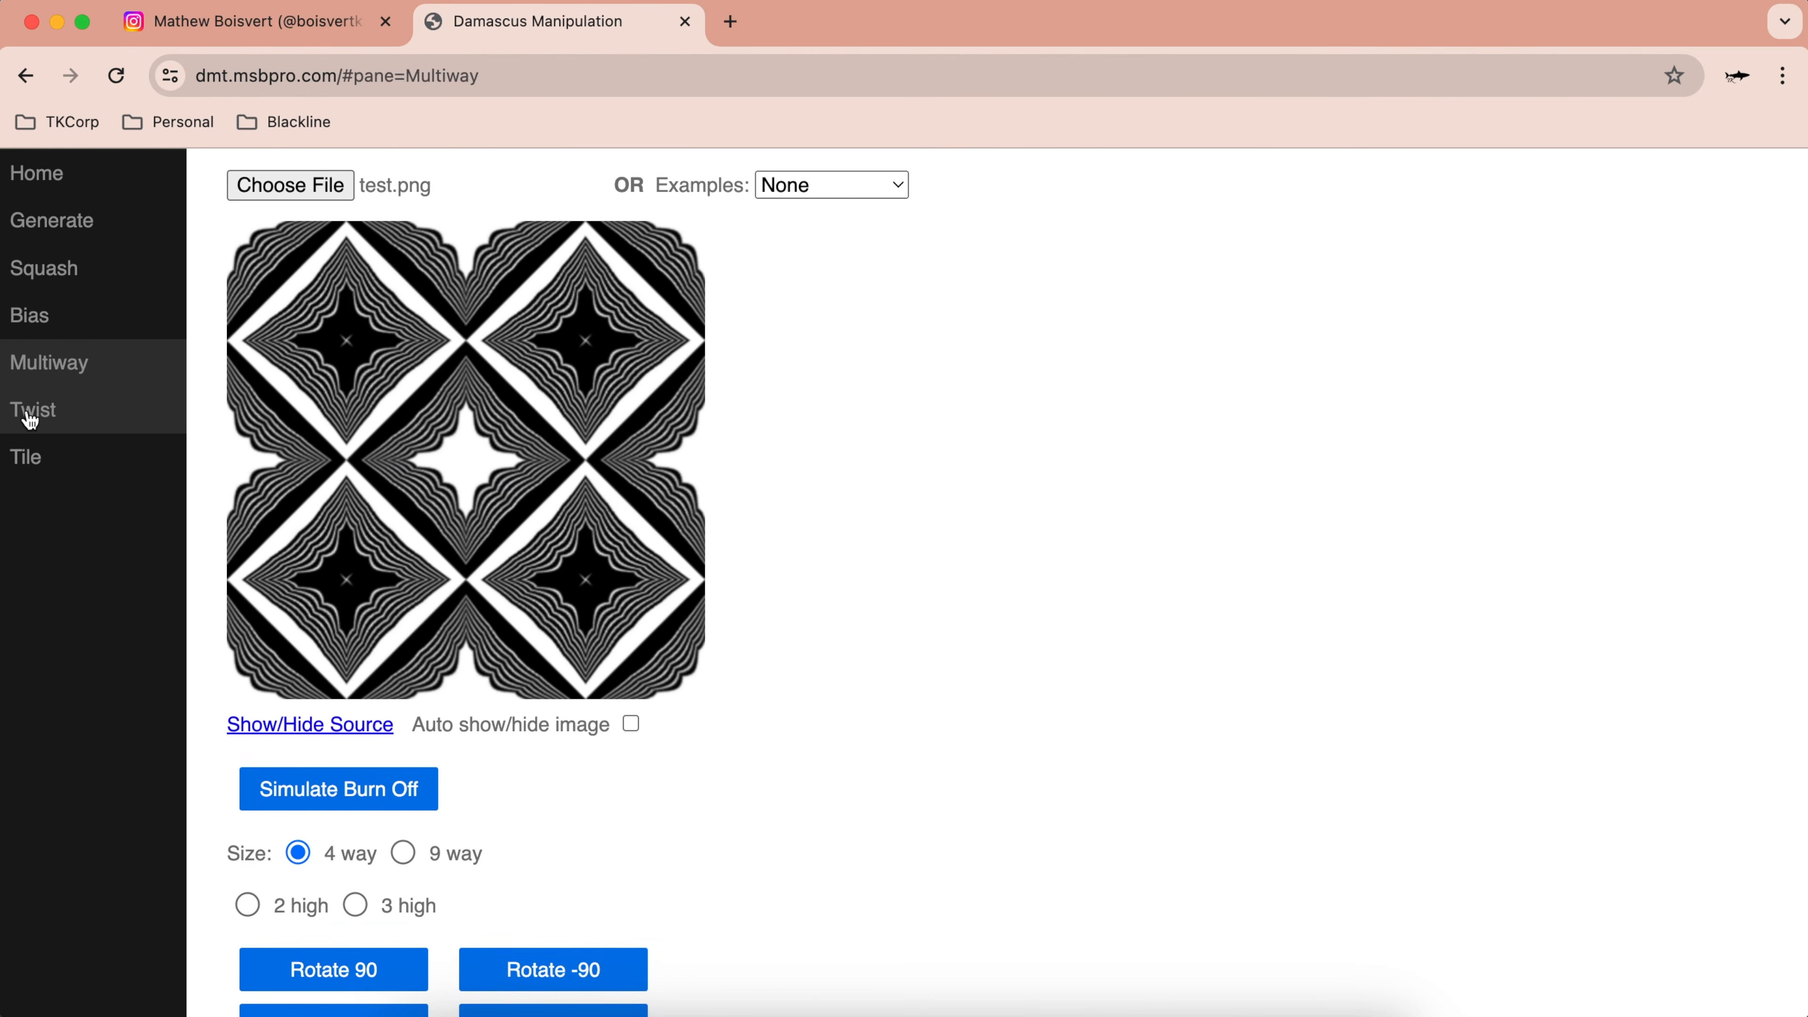
# Step: View the diamond-star mosaic biased at 45° into a warped, cross-shaped star pattern
pyautogui.click(32, 411)
pyautogui.click(62, 320)
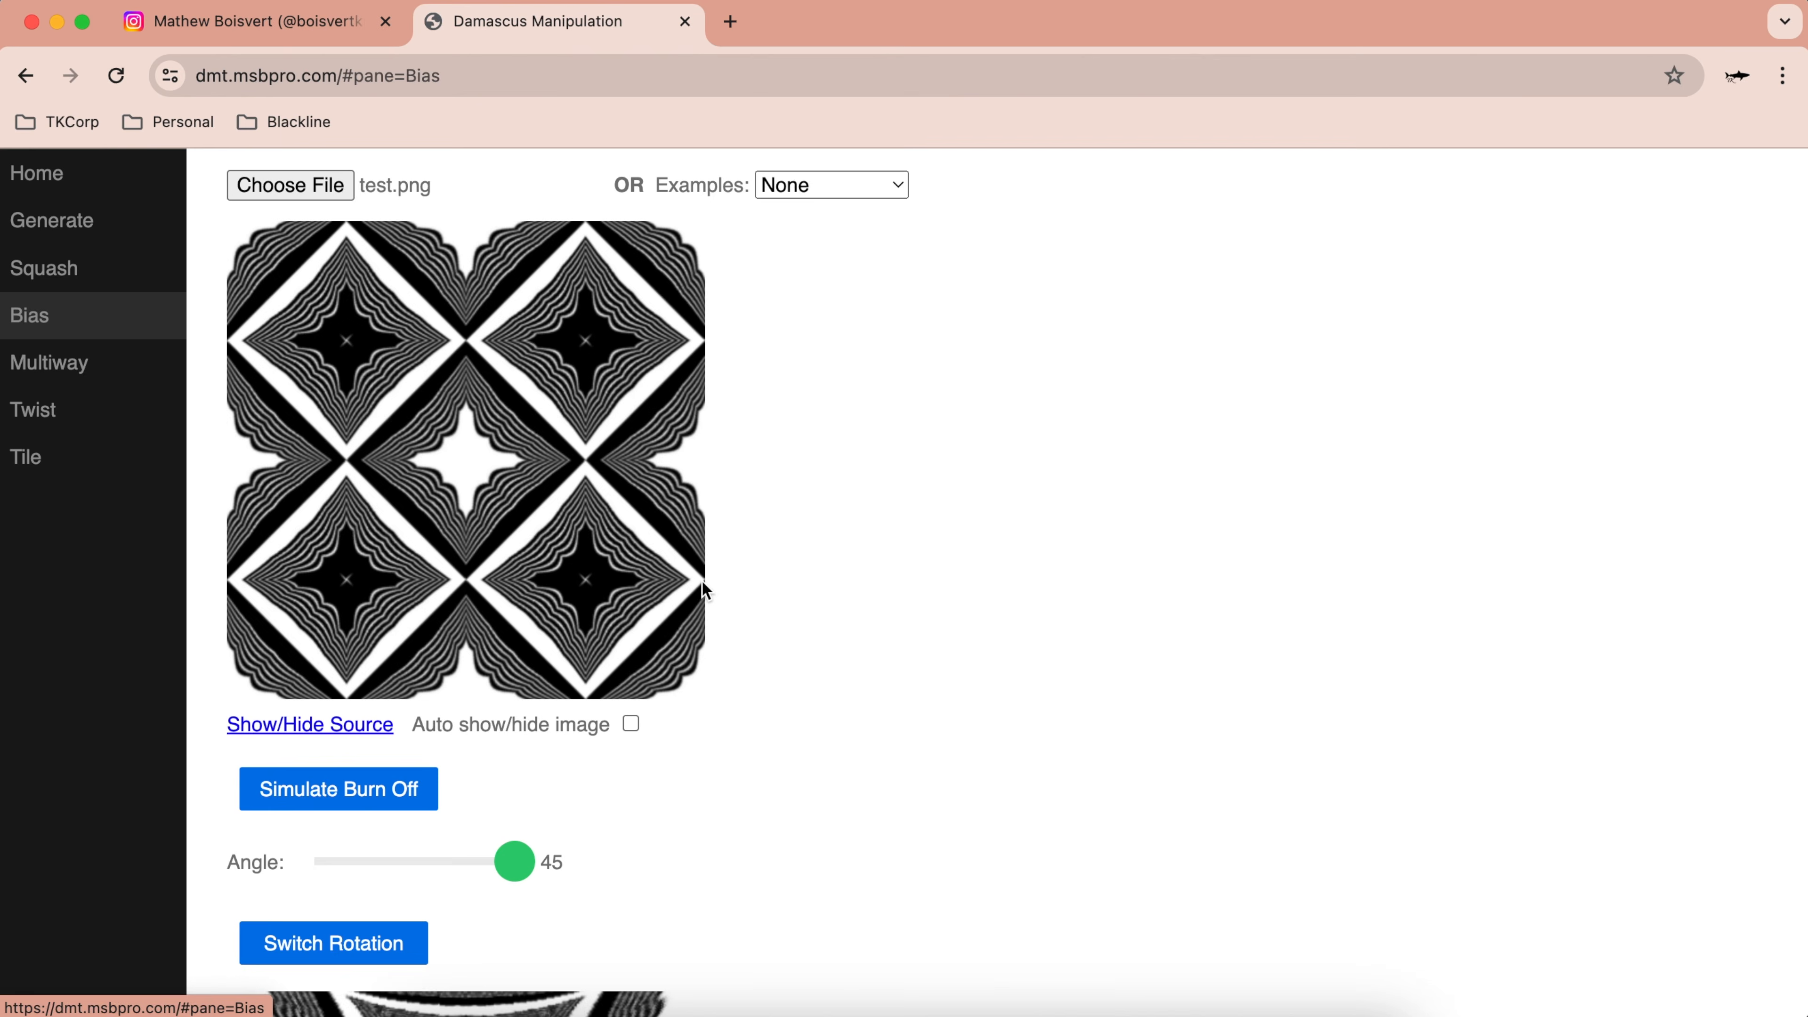
pyautogui.scroll(-8, 685, 734)
pyautogui.scroll(8, 684, 733)
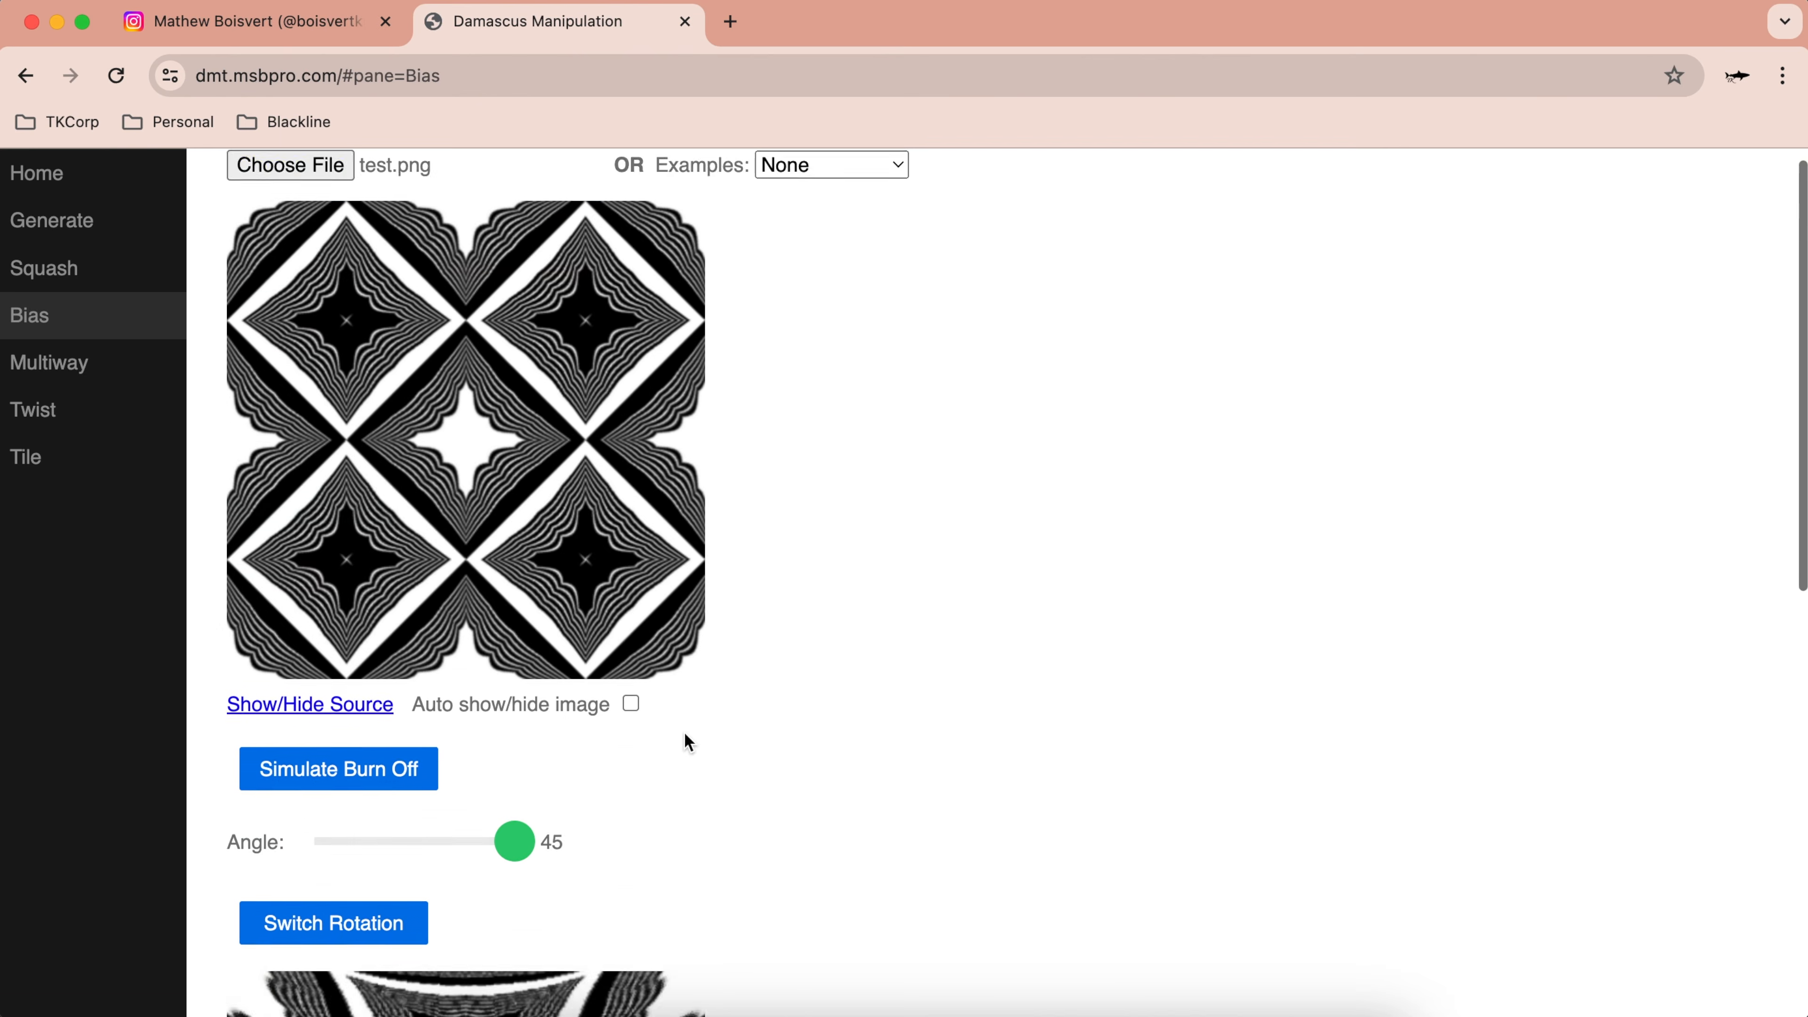
pyautogui.scroll(-9, 684, 732)
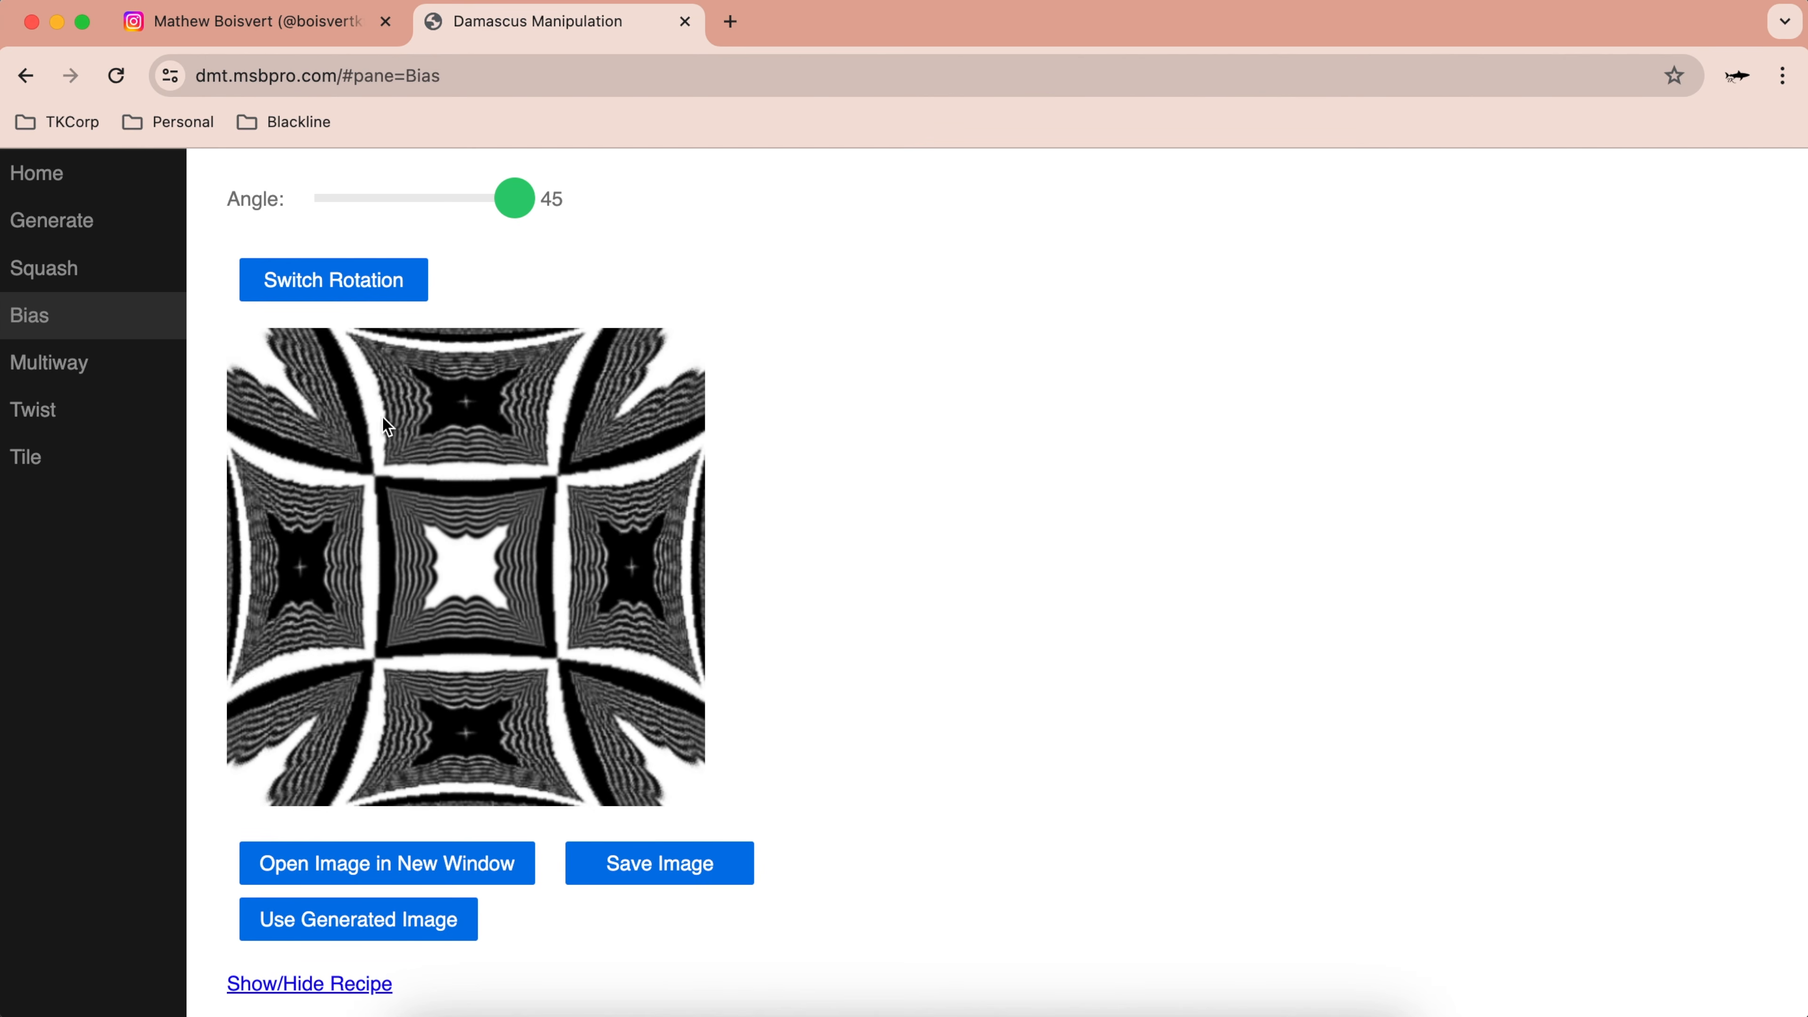
pyautogui.scroll(9, 373, 356)
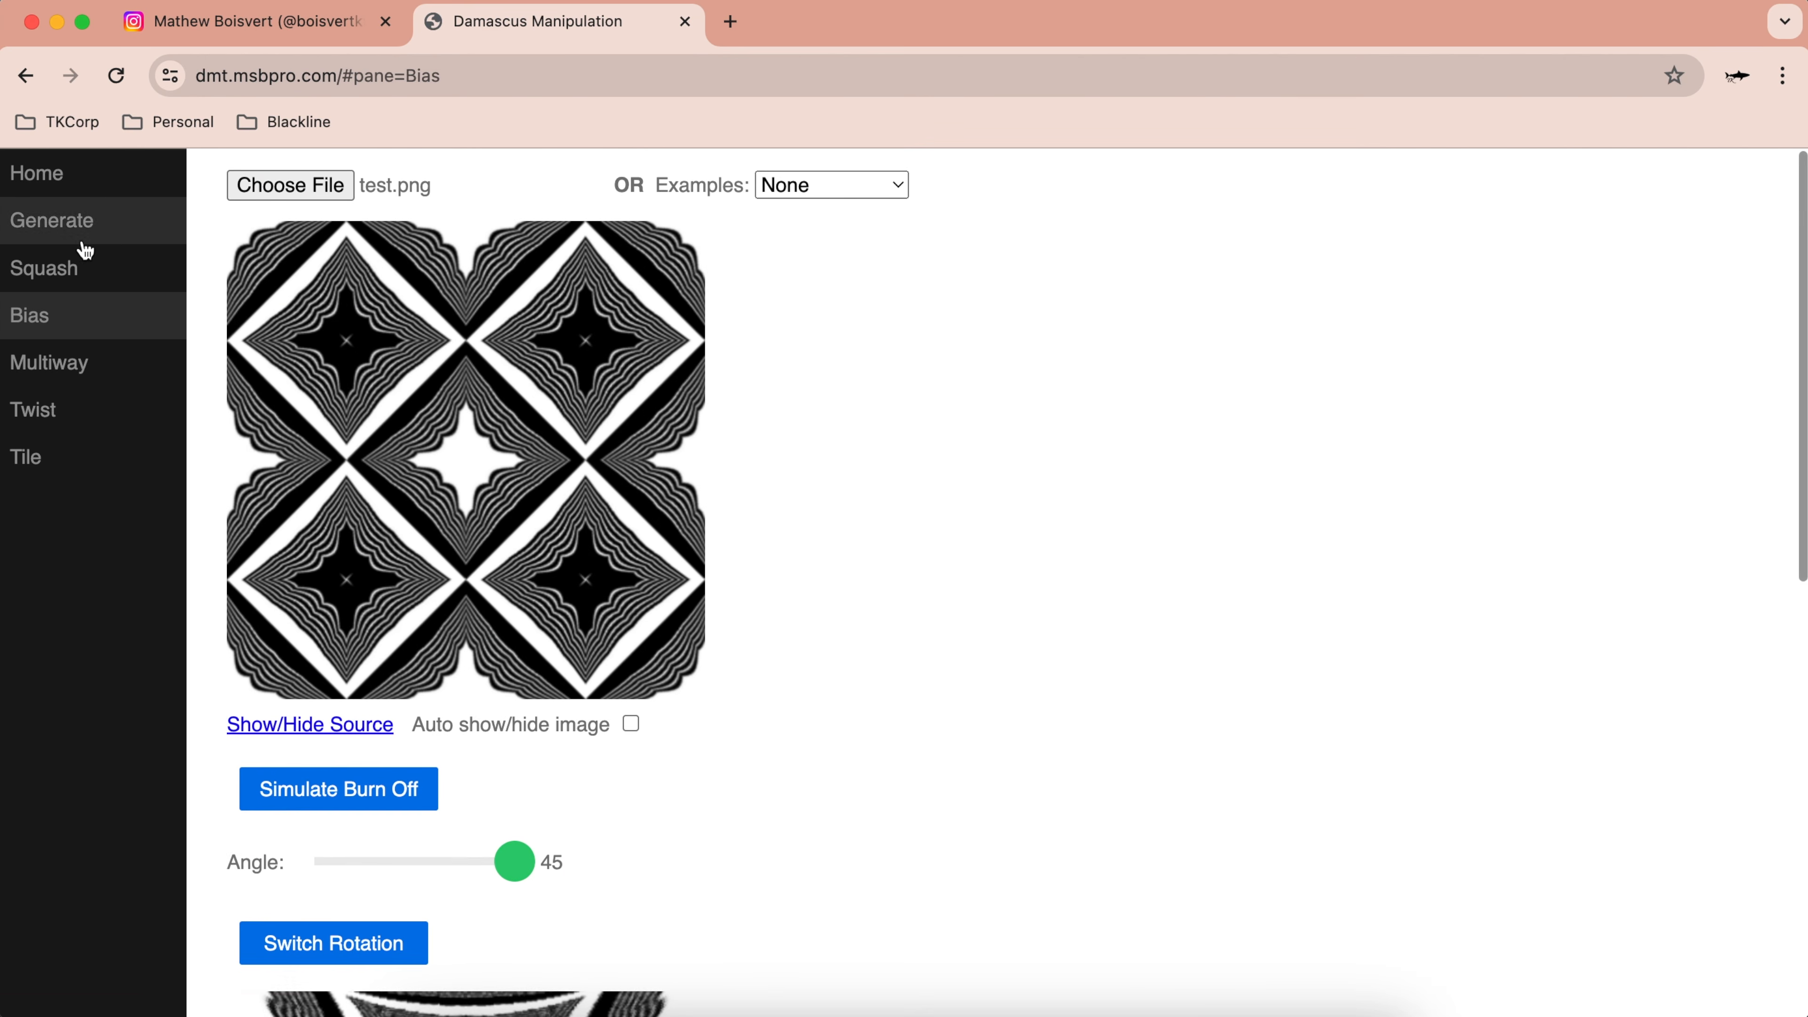
# Step: Open the pattern generator and switch the generated style to Grid
pyautogui.click(61, 271)
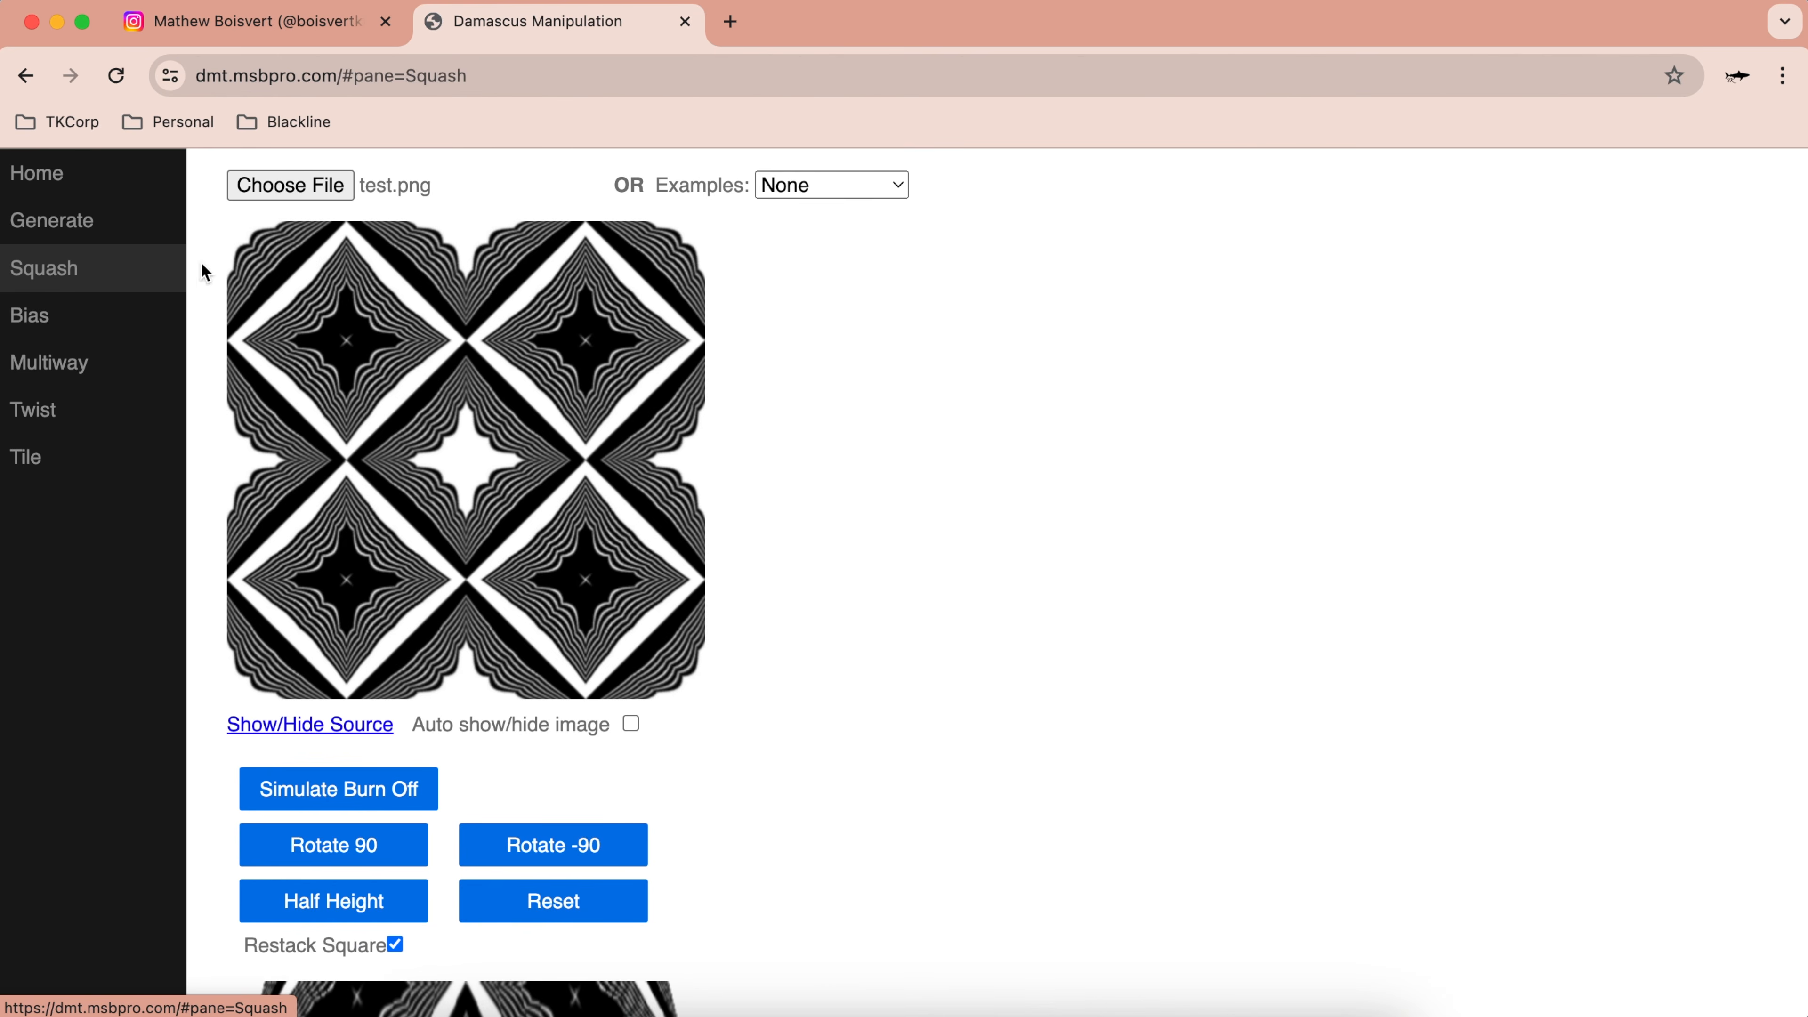
pyautogui.scroll(-5, 499, 700)
pyautogui.scroll(6, 541, 314)
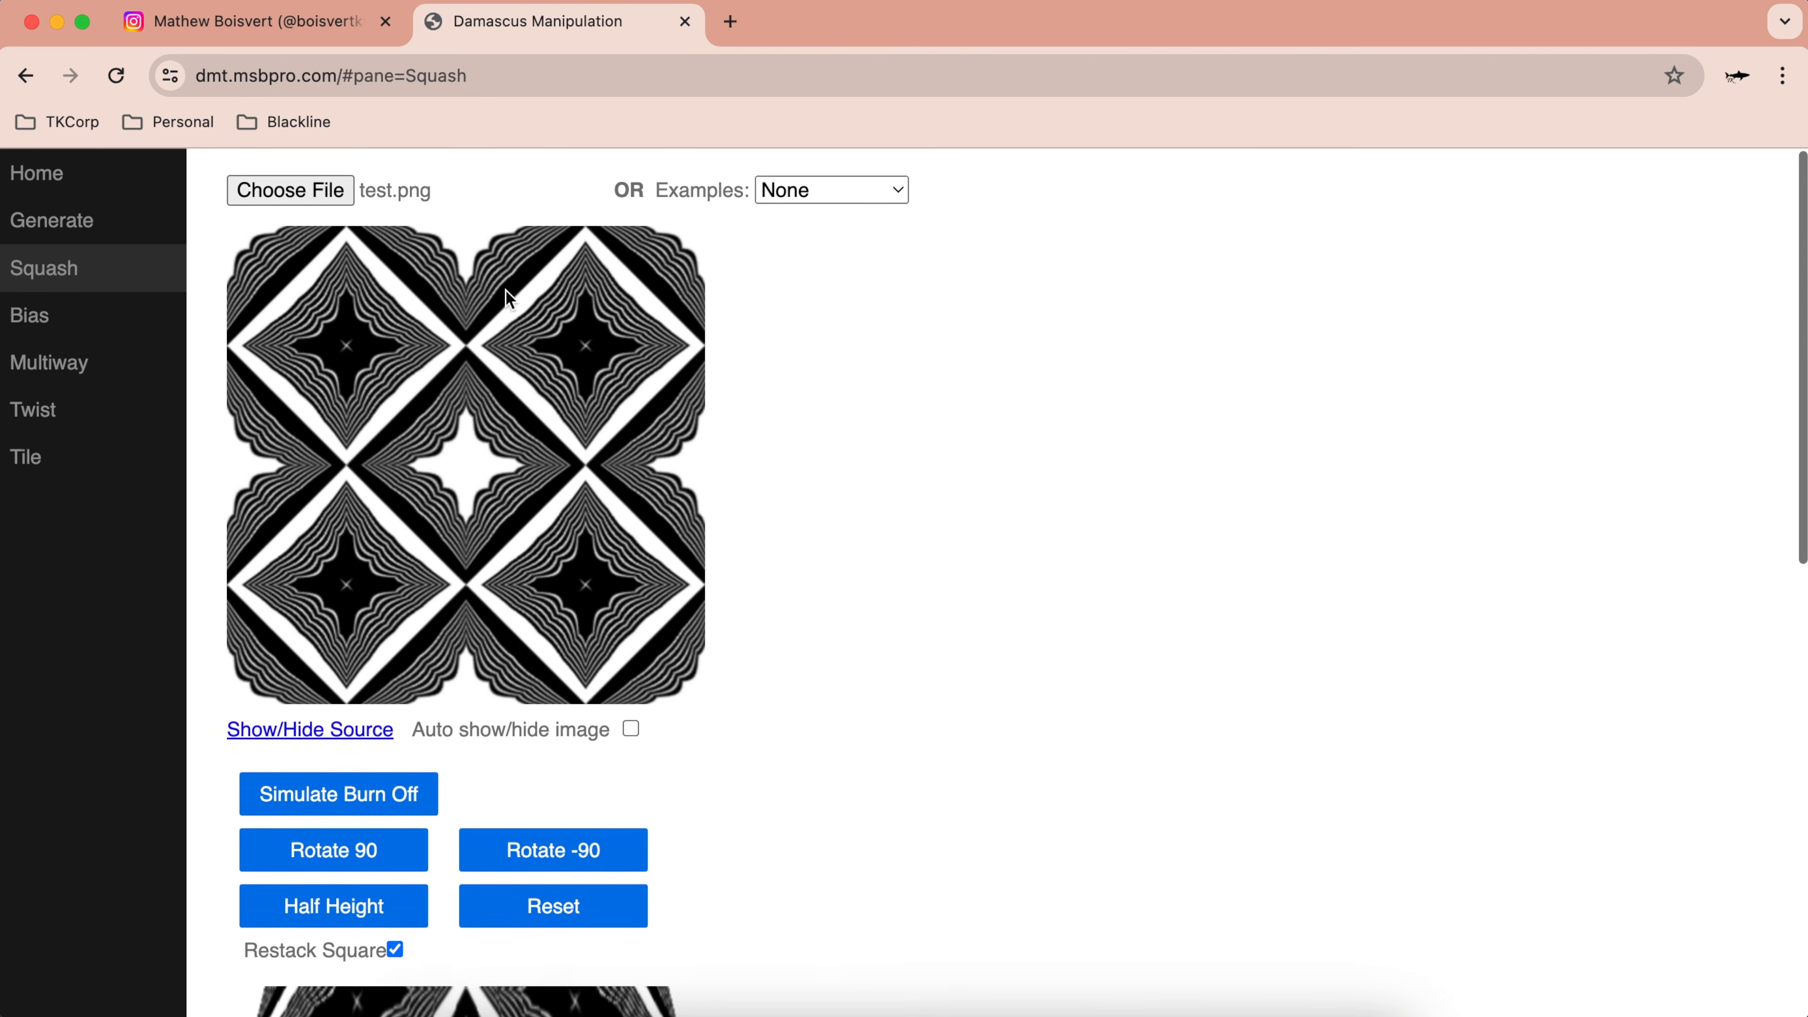
pyautogui.click(87, 228)
pyautogui.scroll(-1, 680, 626)
pyautogui.scroll(-6, 685, 633)
pyautogui.click(545, 368)
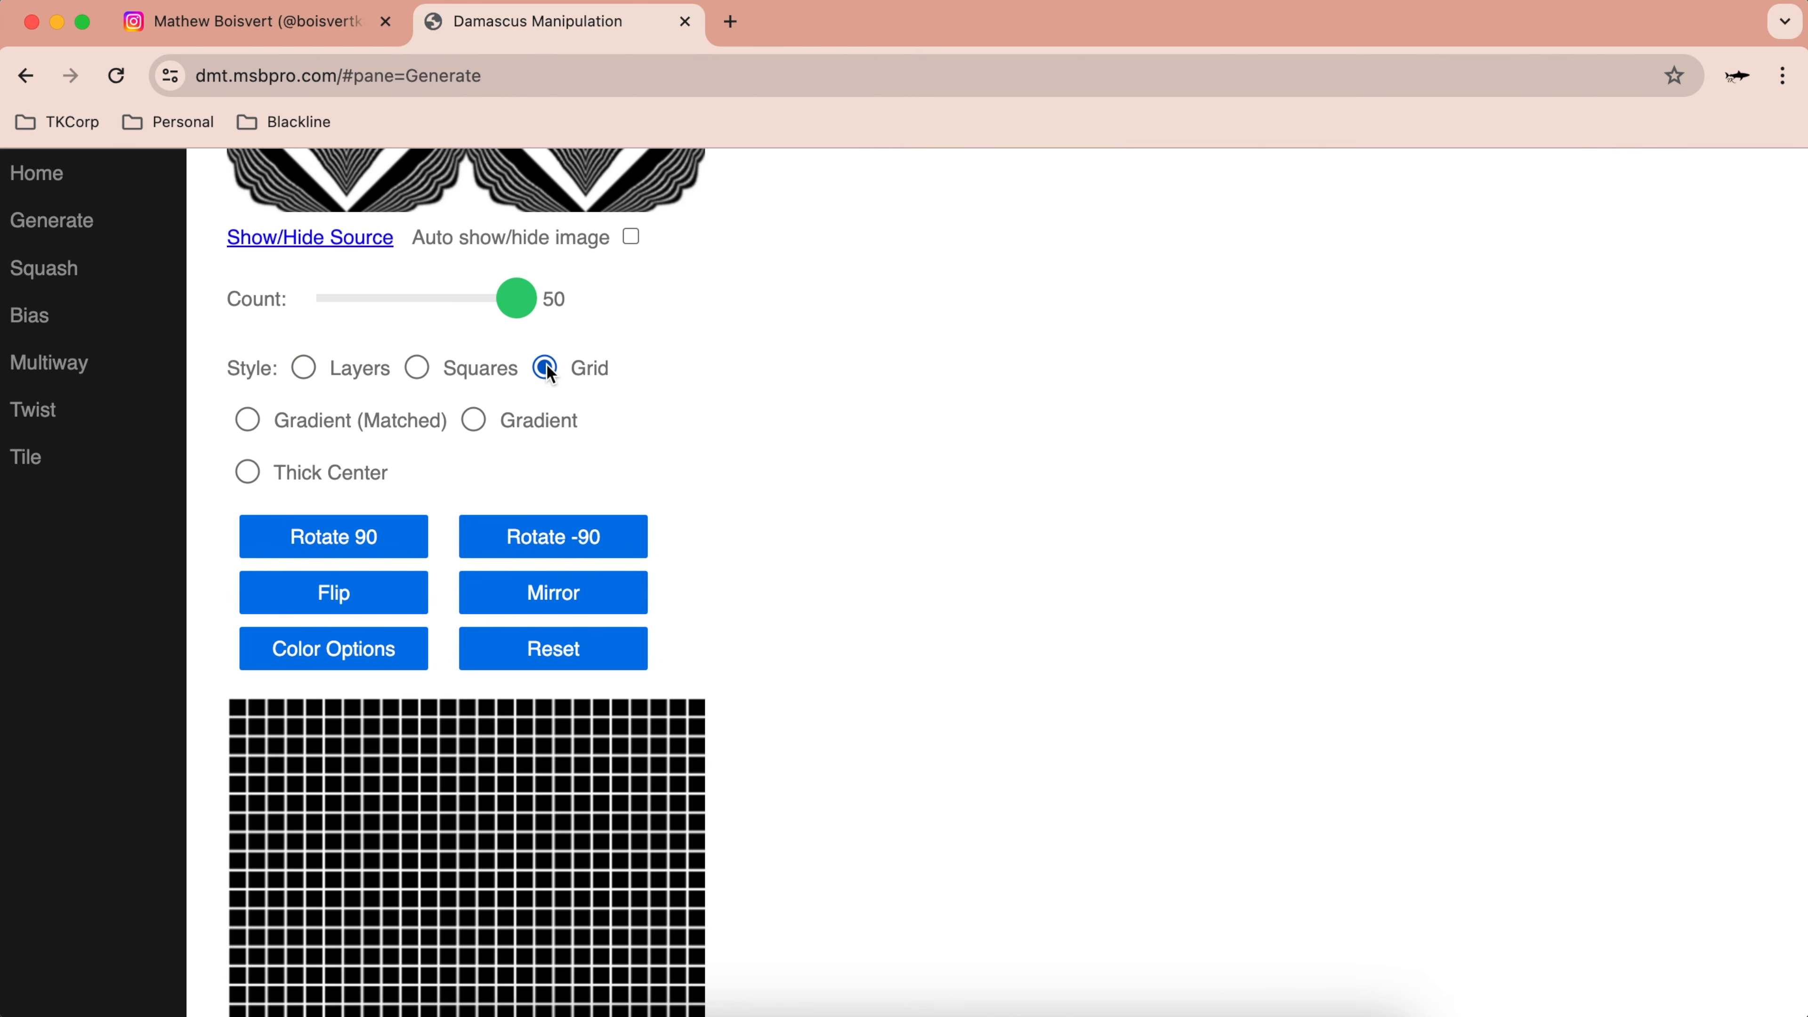
pyautogui.scroll(-2, 538, 645)
pyautogui.scroll(1, 292, 340)
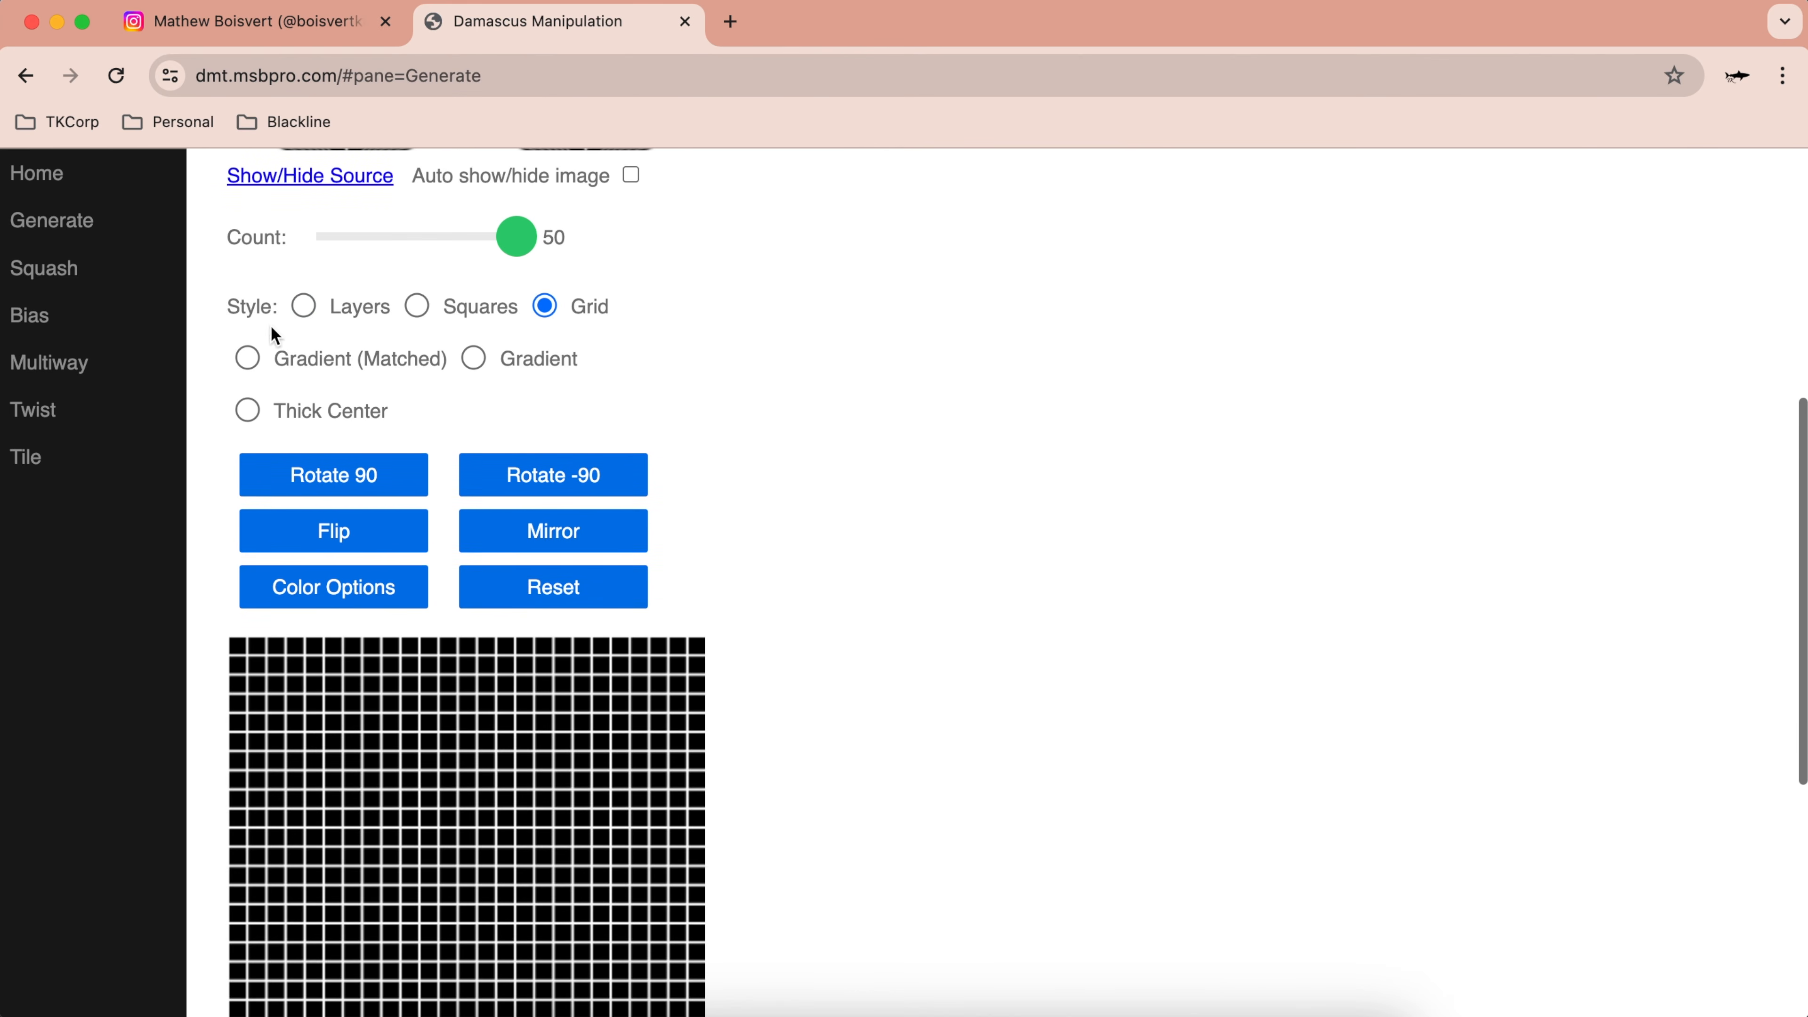
# Step: Try the Gradient (Matched) style, then the plain Gradient stripe style
pyautogui.click(247, 358)
pyautogui.scroll(-4, 584, 852)
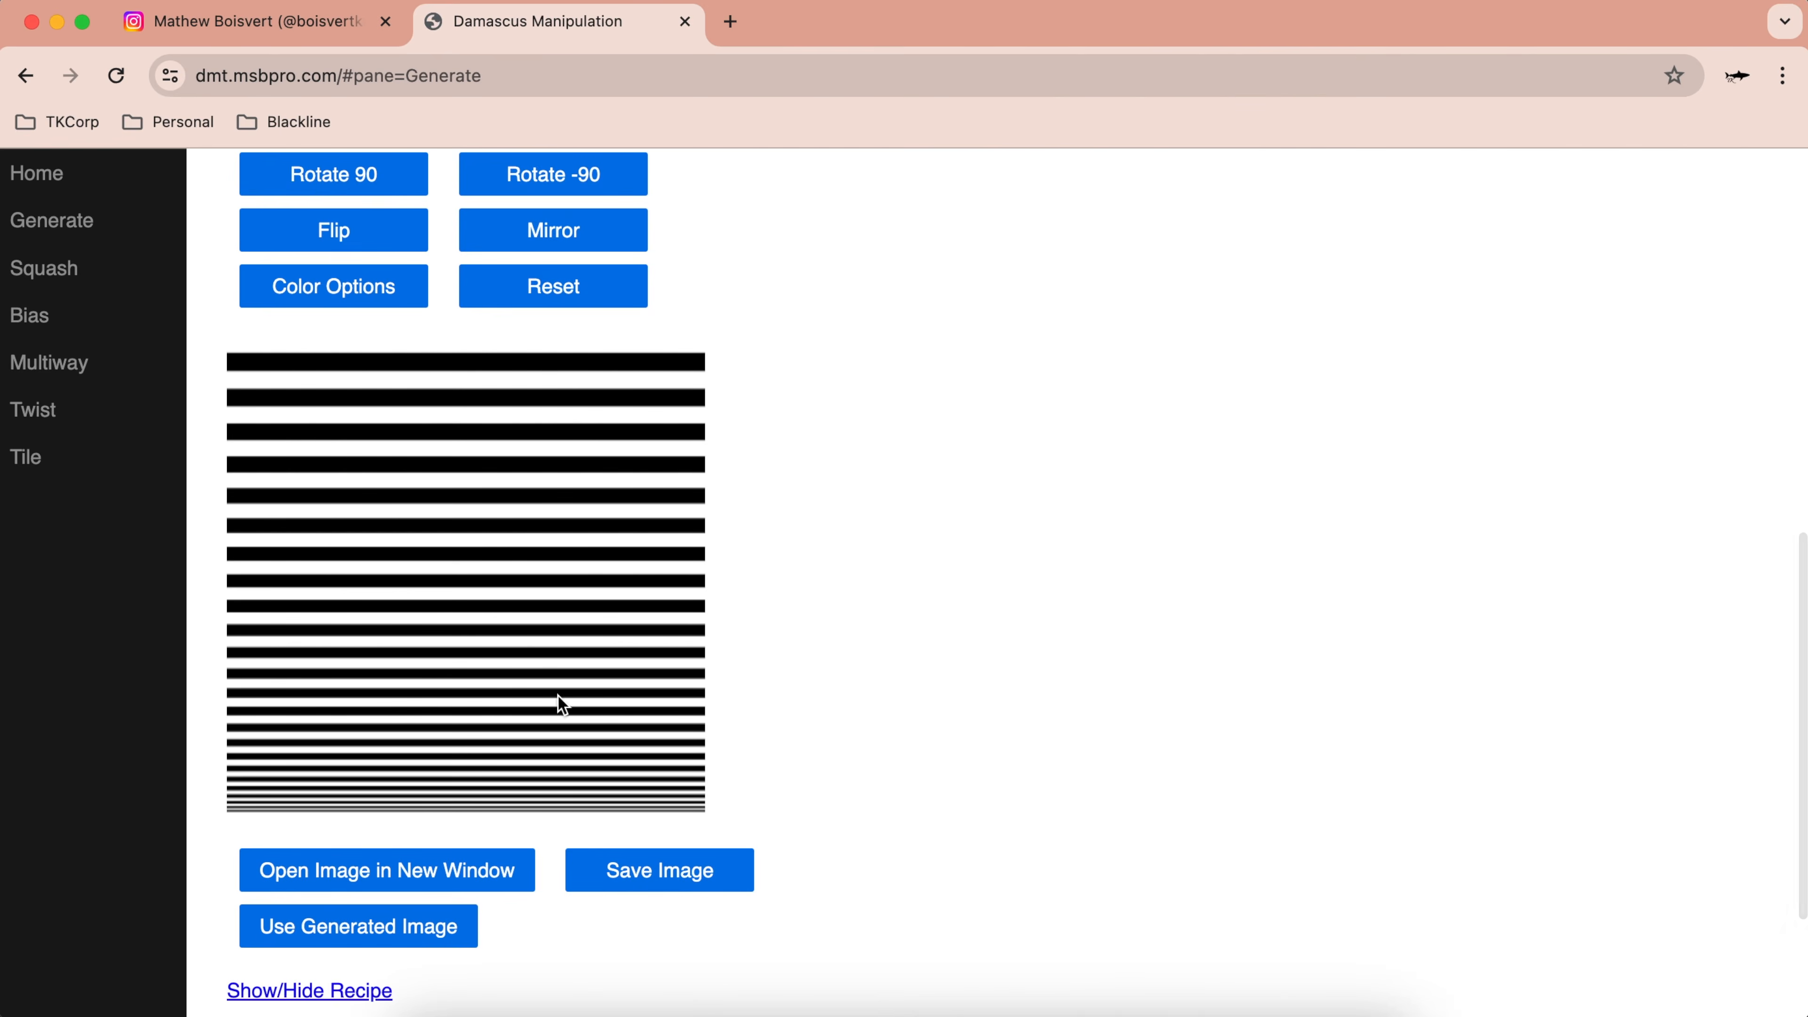
pyautogui.scroll(3, 544, 894)
pyautogui.scroll(-1, 545, 848)
pyautogui.scroll(-1, 545, 846)
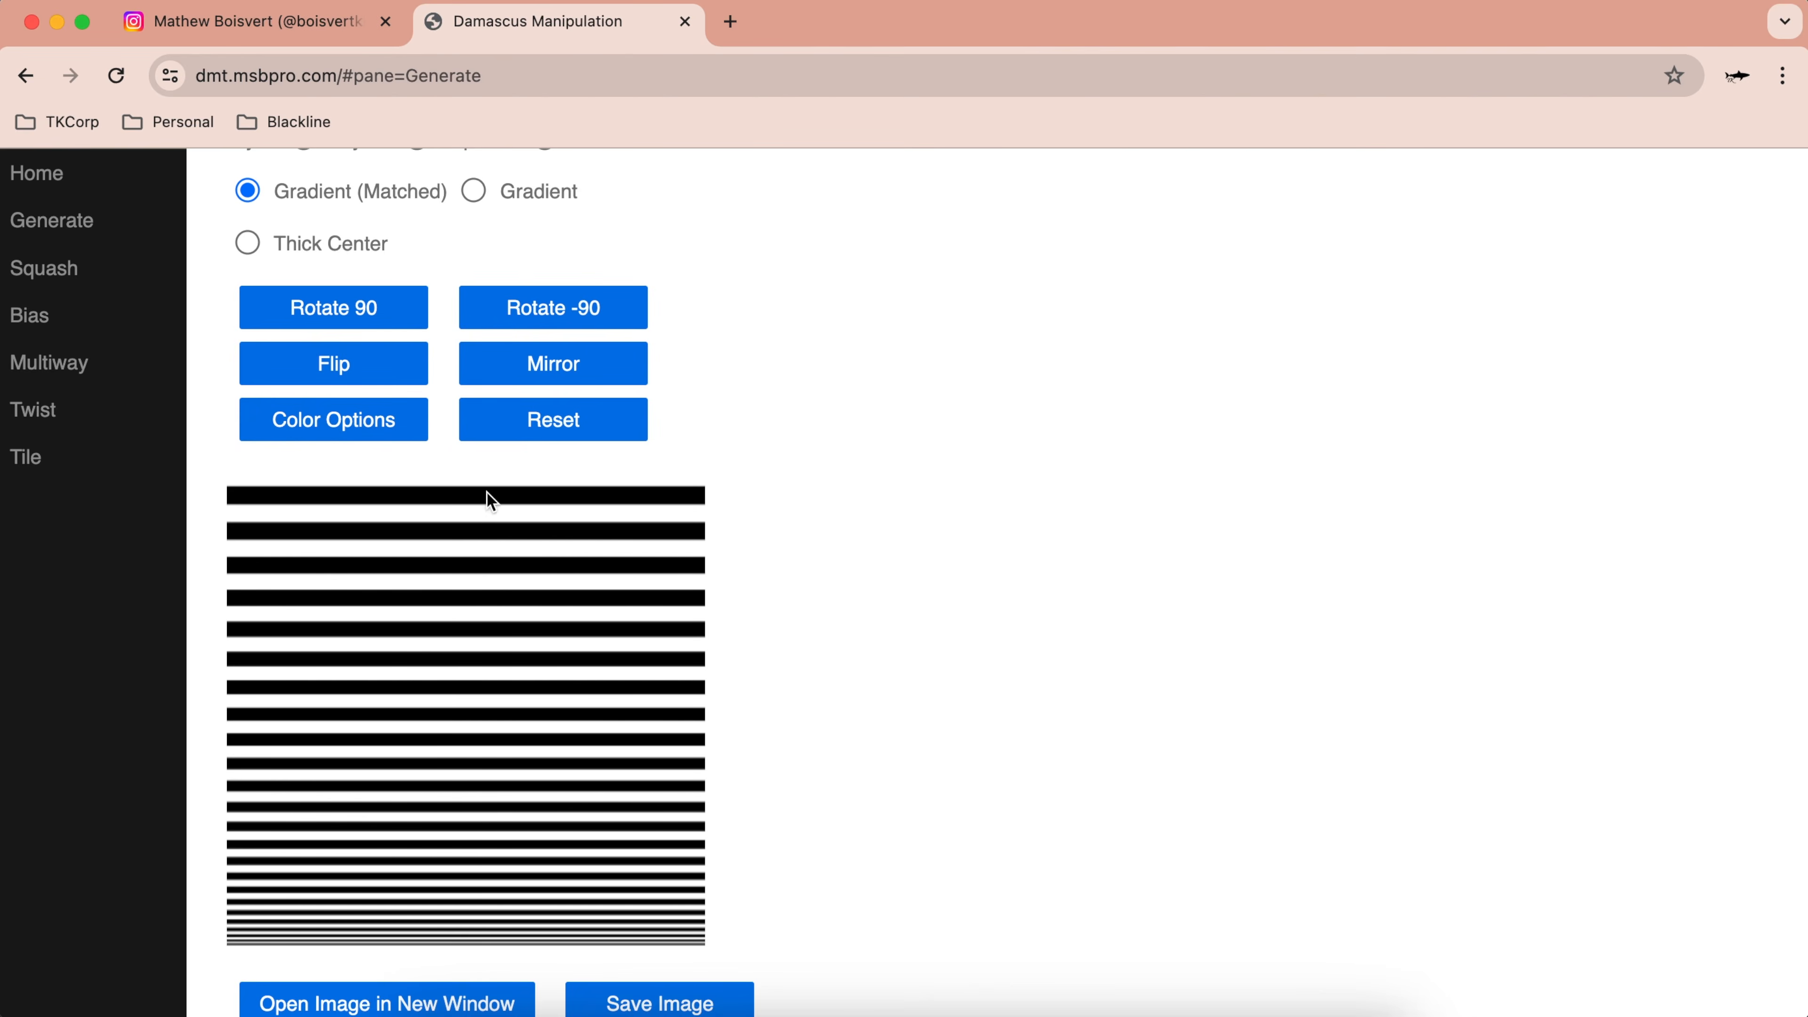
pyautogui.scroll(2, 703, 521)
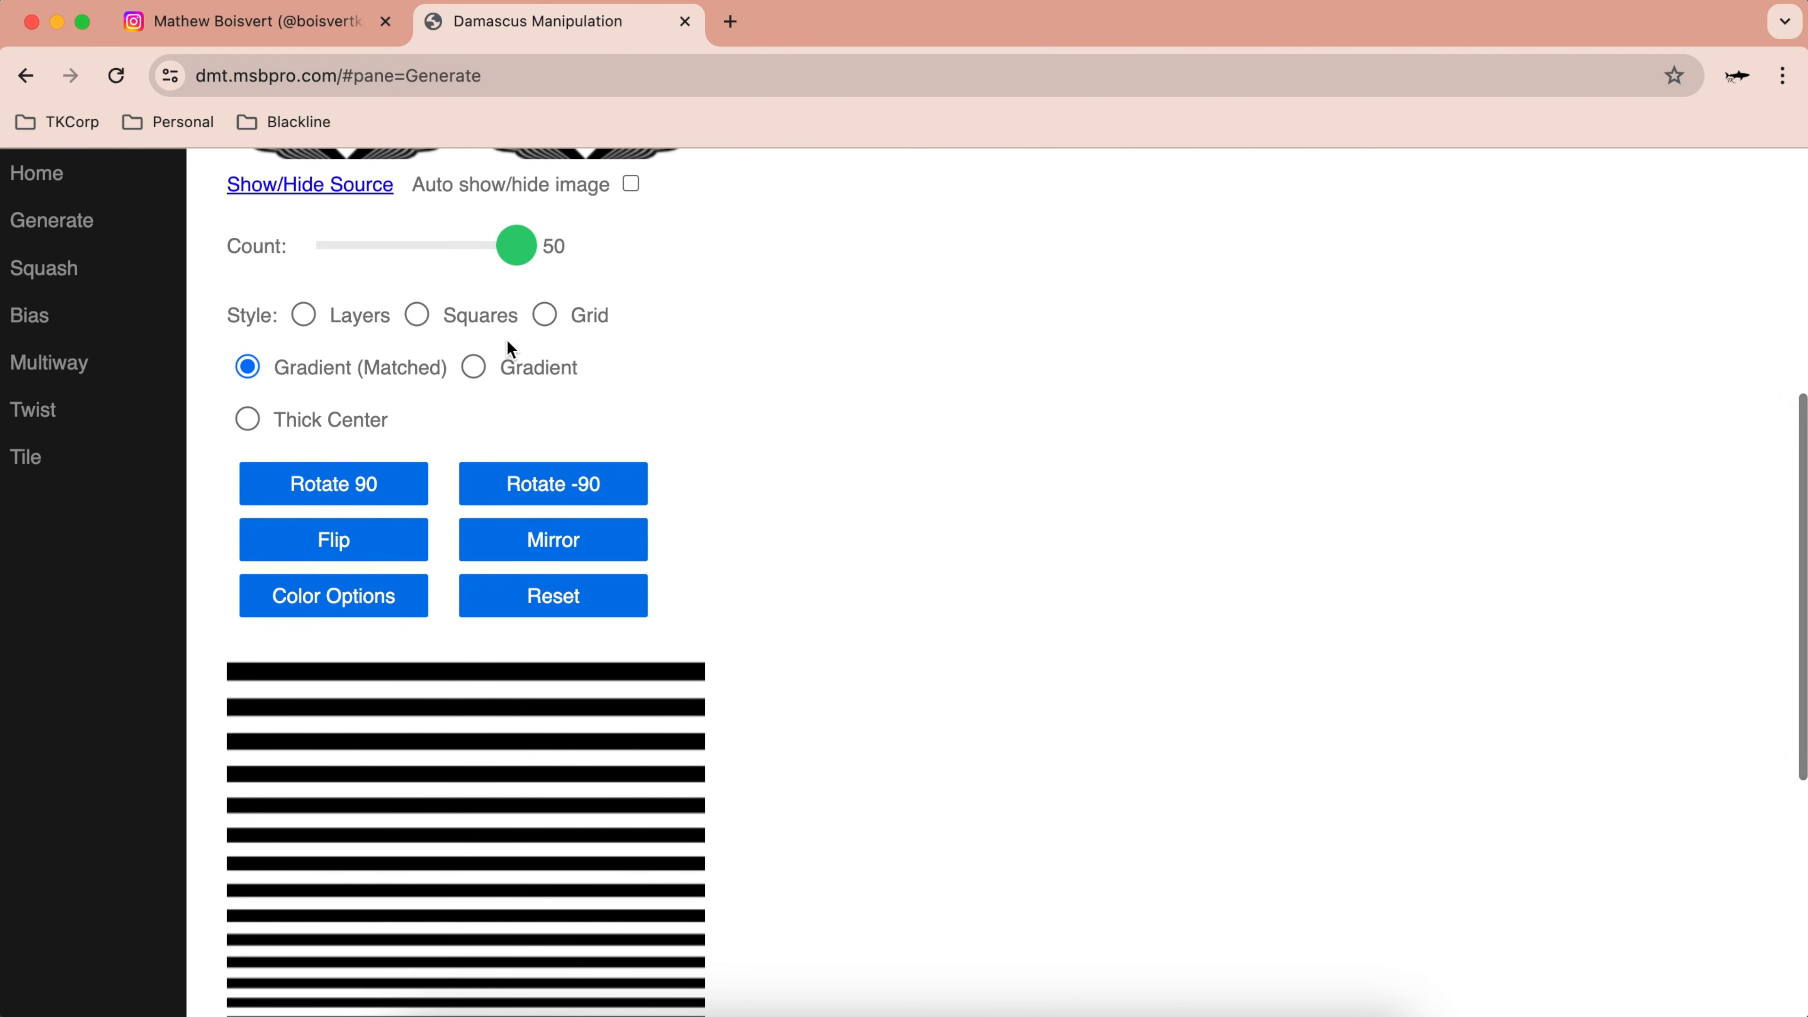
pyautogui.click(483, 370)
pyautogui.scroll(-2, 427, 406)
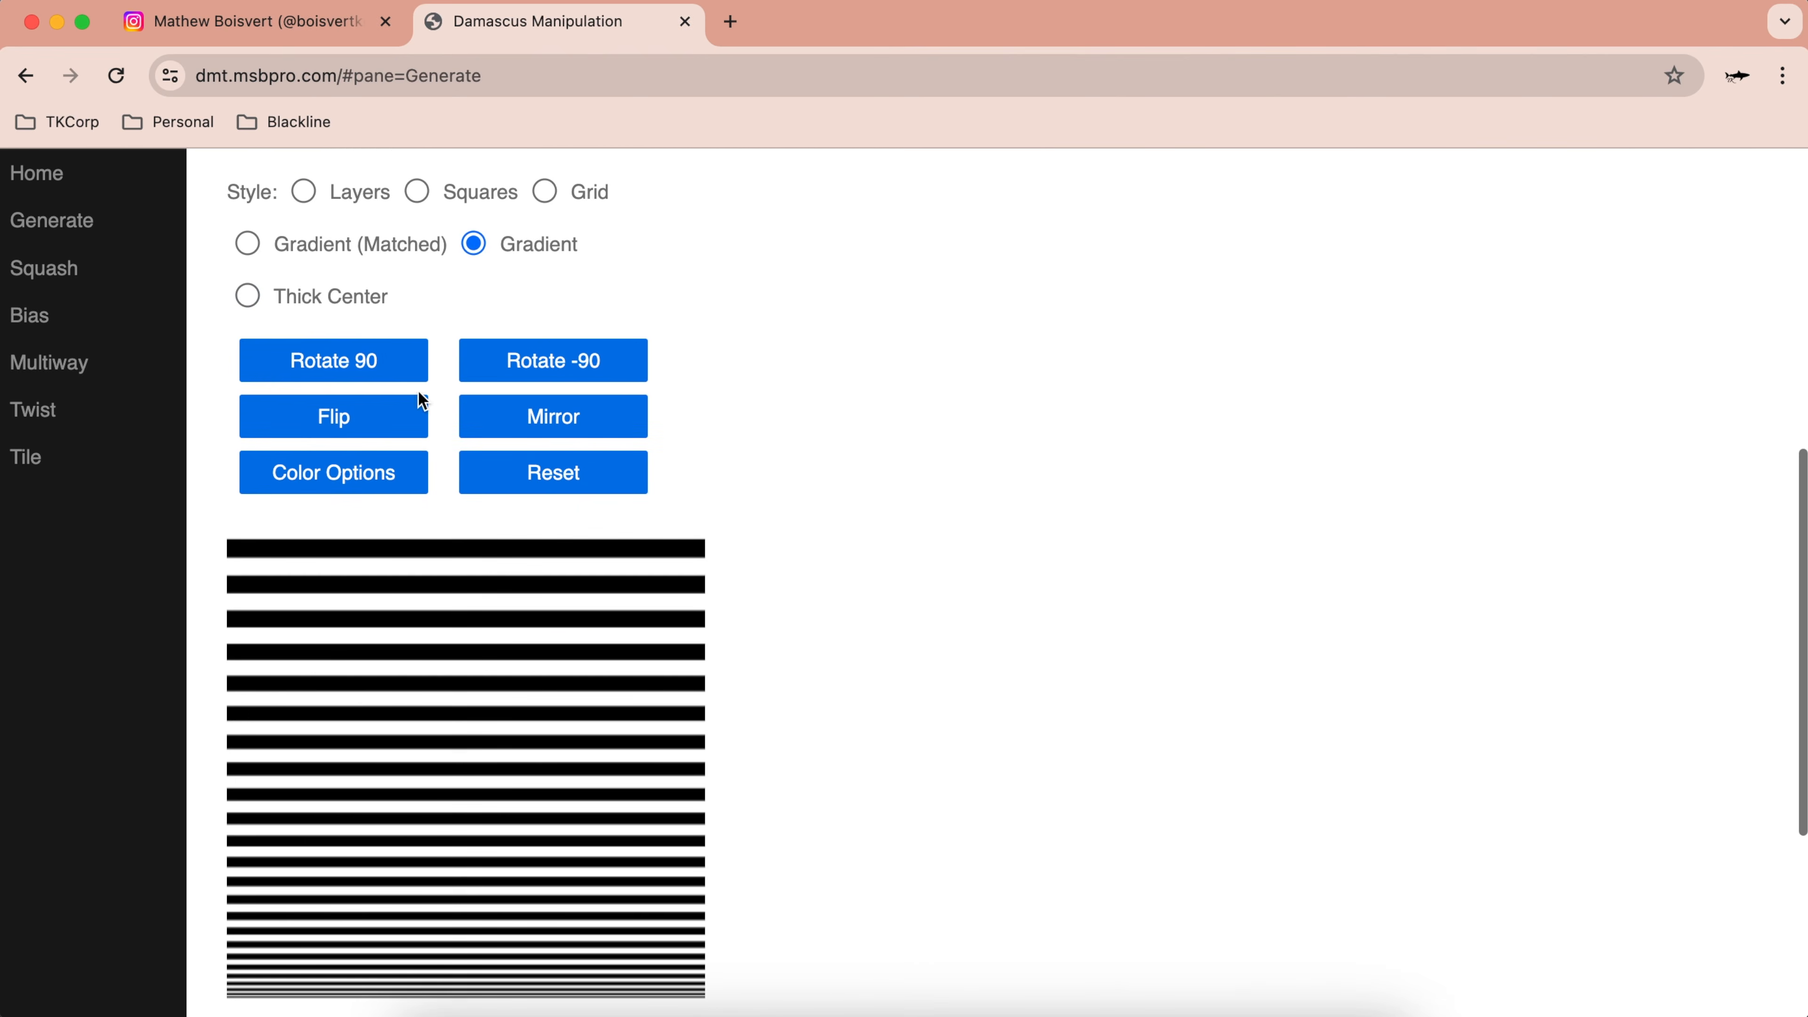
# Step: Set the style to Thick Center, giving 50 thin stripes split by one thick black band
pyautogui.click(247, 296)
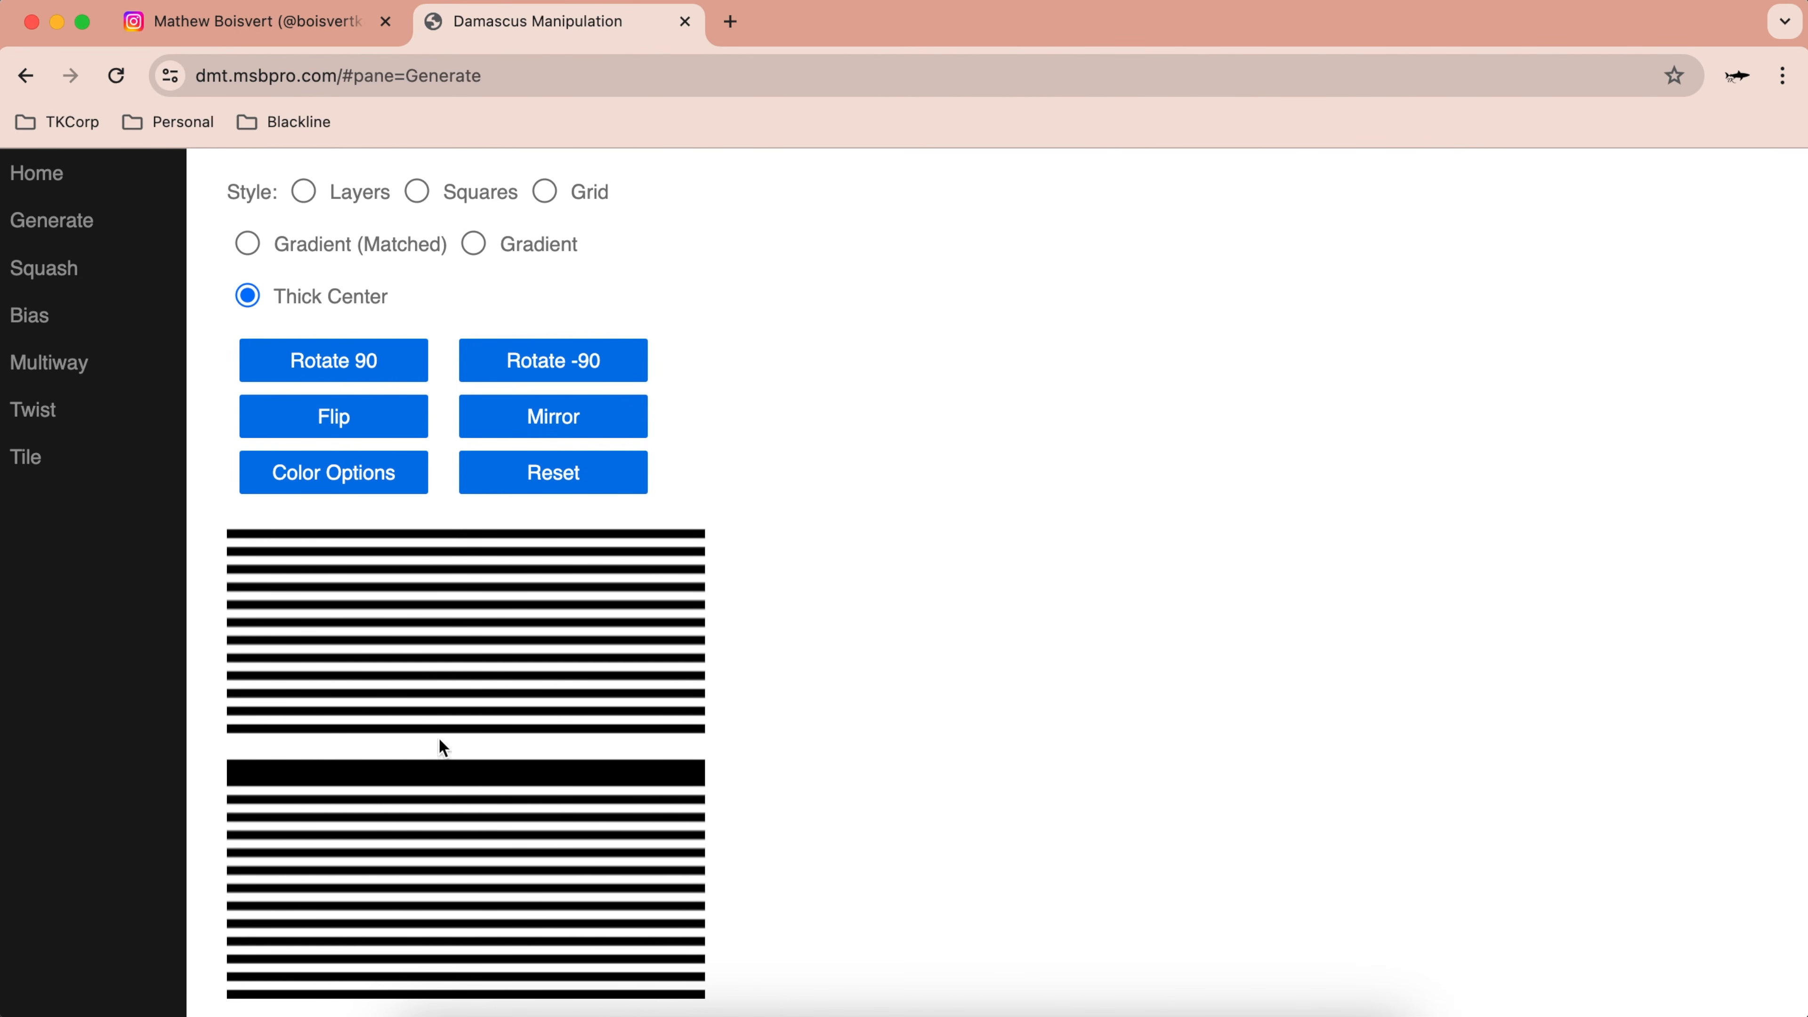
pyautogui.scroll(-5, 488, 703)
pyautogui.scroll(15, 487, 698)
pyautogui.scroll(-16, 487, 697)
pyautogui.scroll(8, 487, 698)
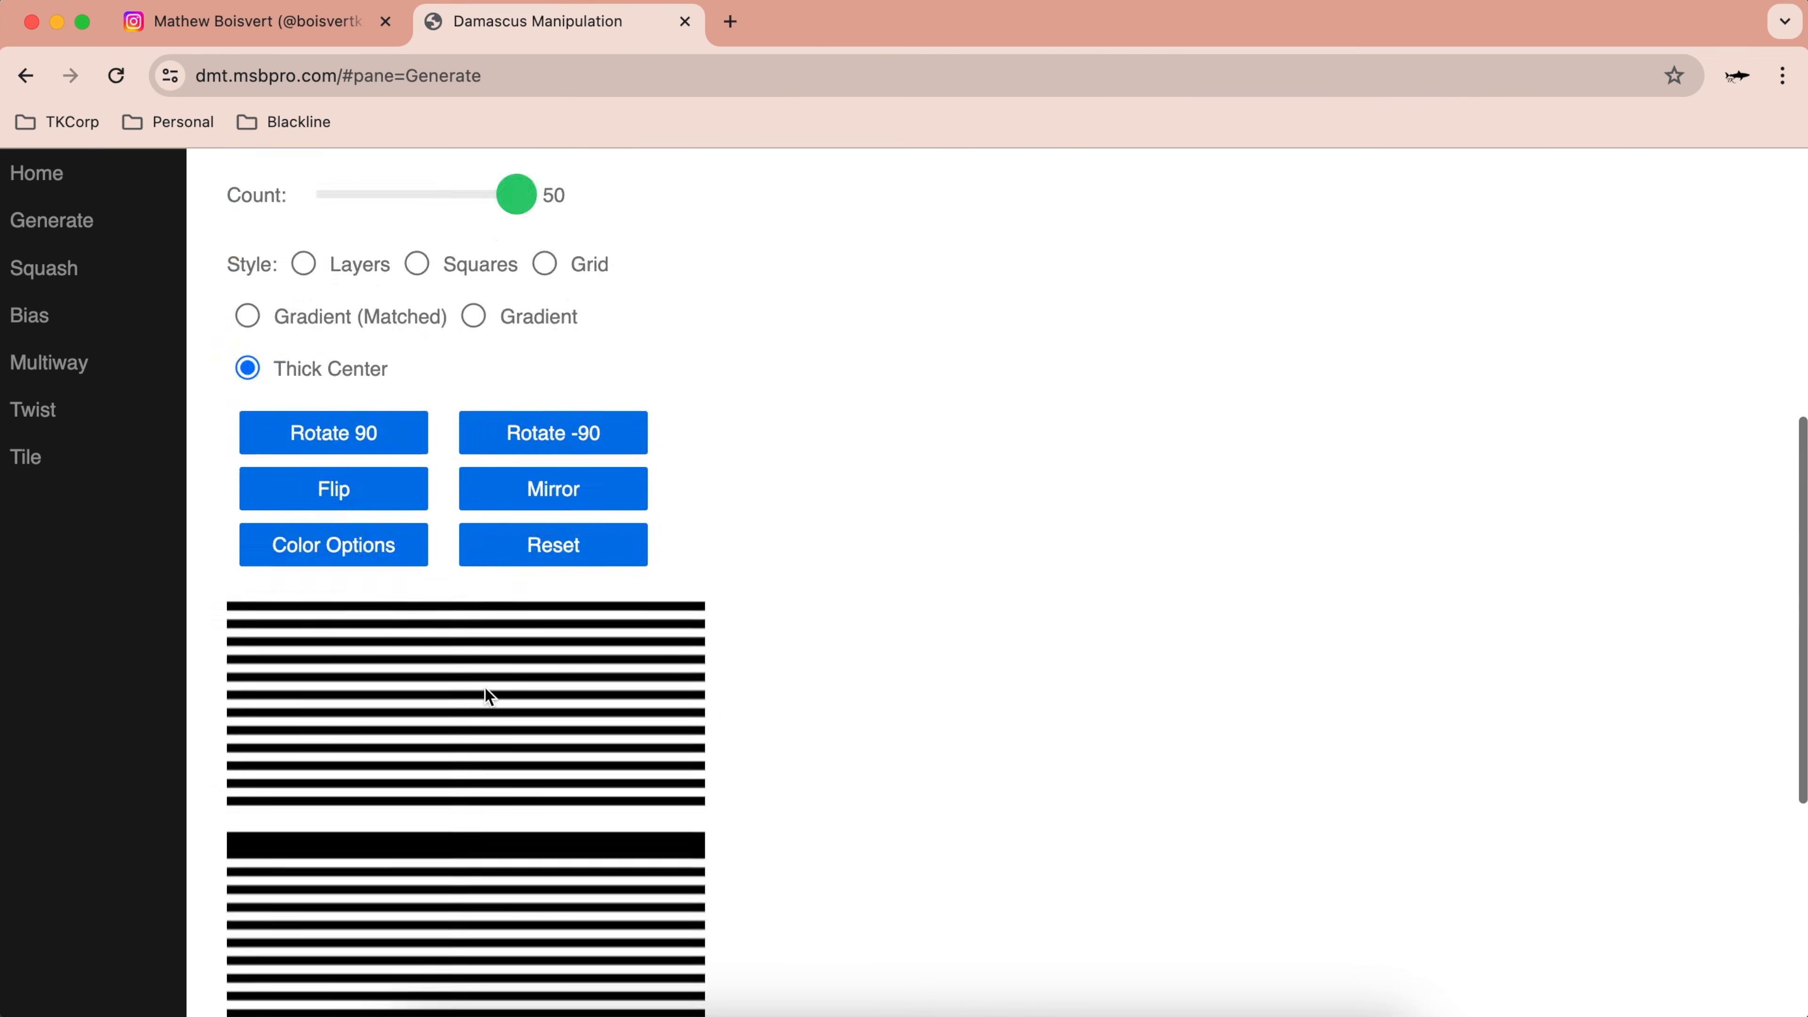
pyautogui.scroll(9, 489, 696)
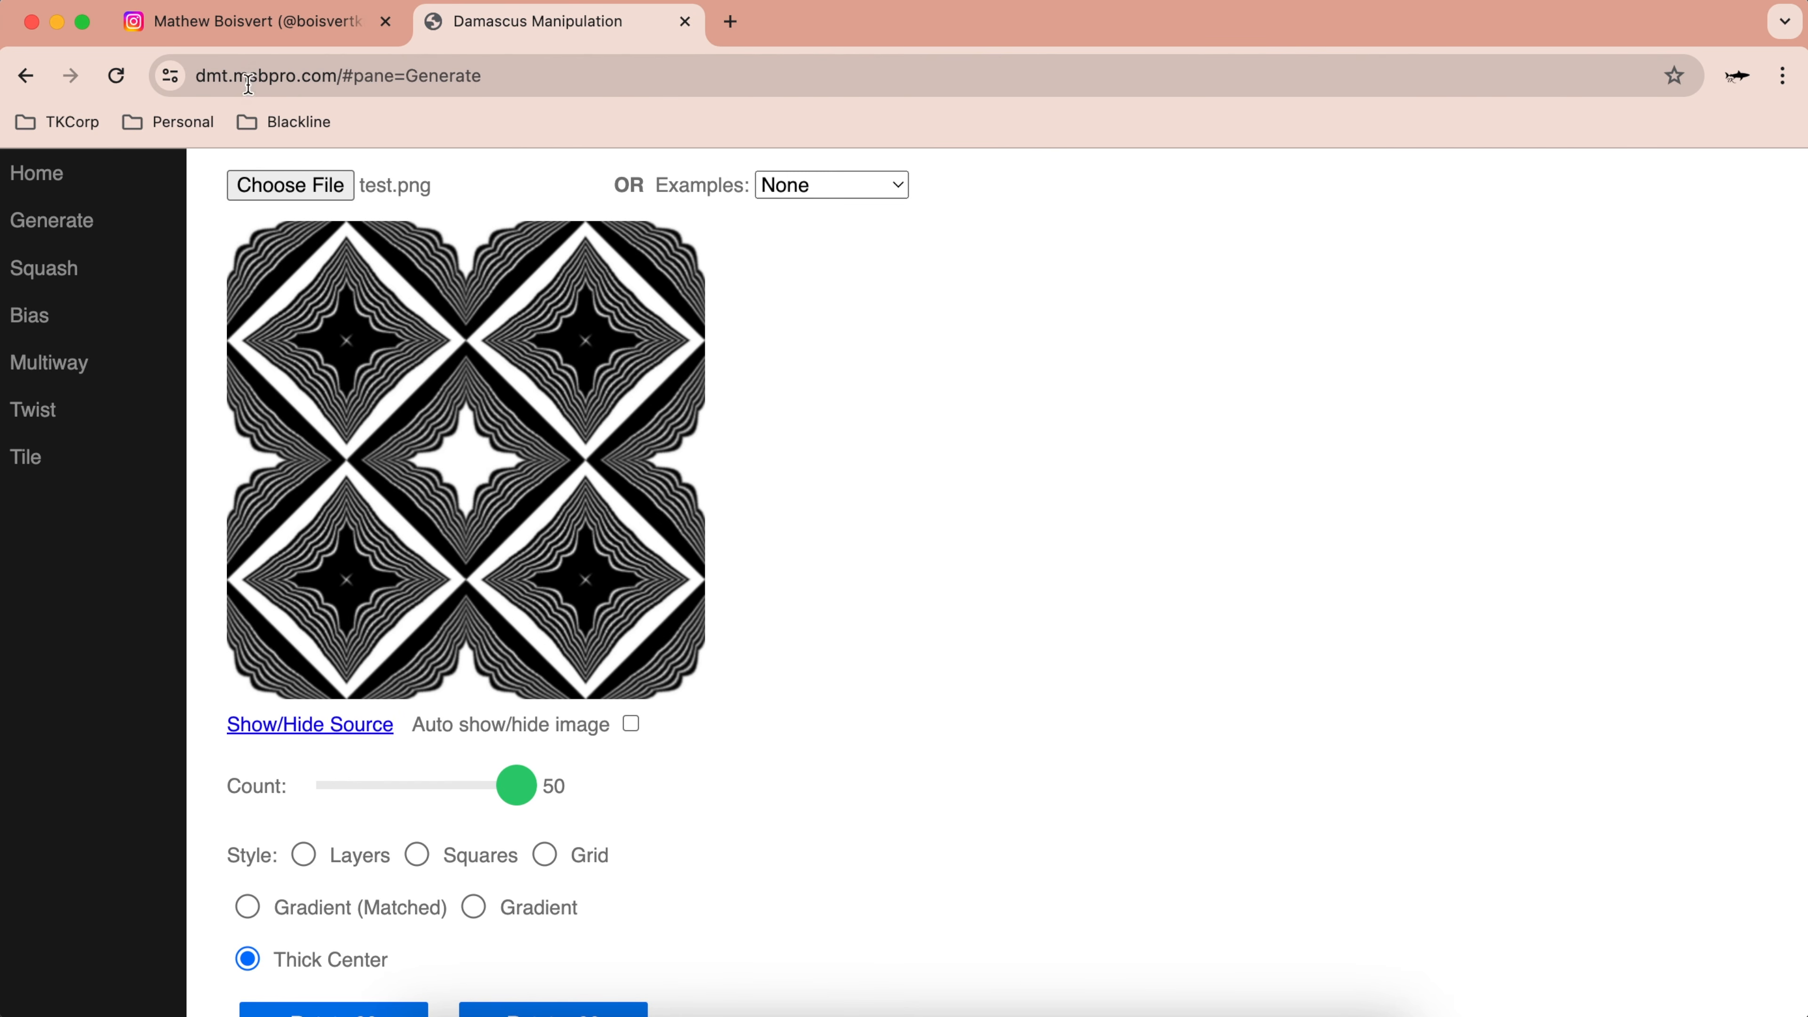
pyautogui.scroll(2, 469, 429)
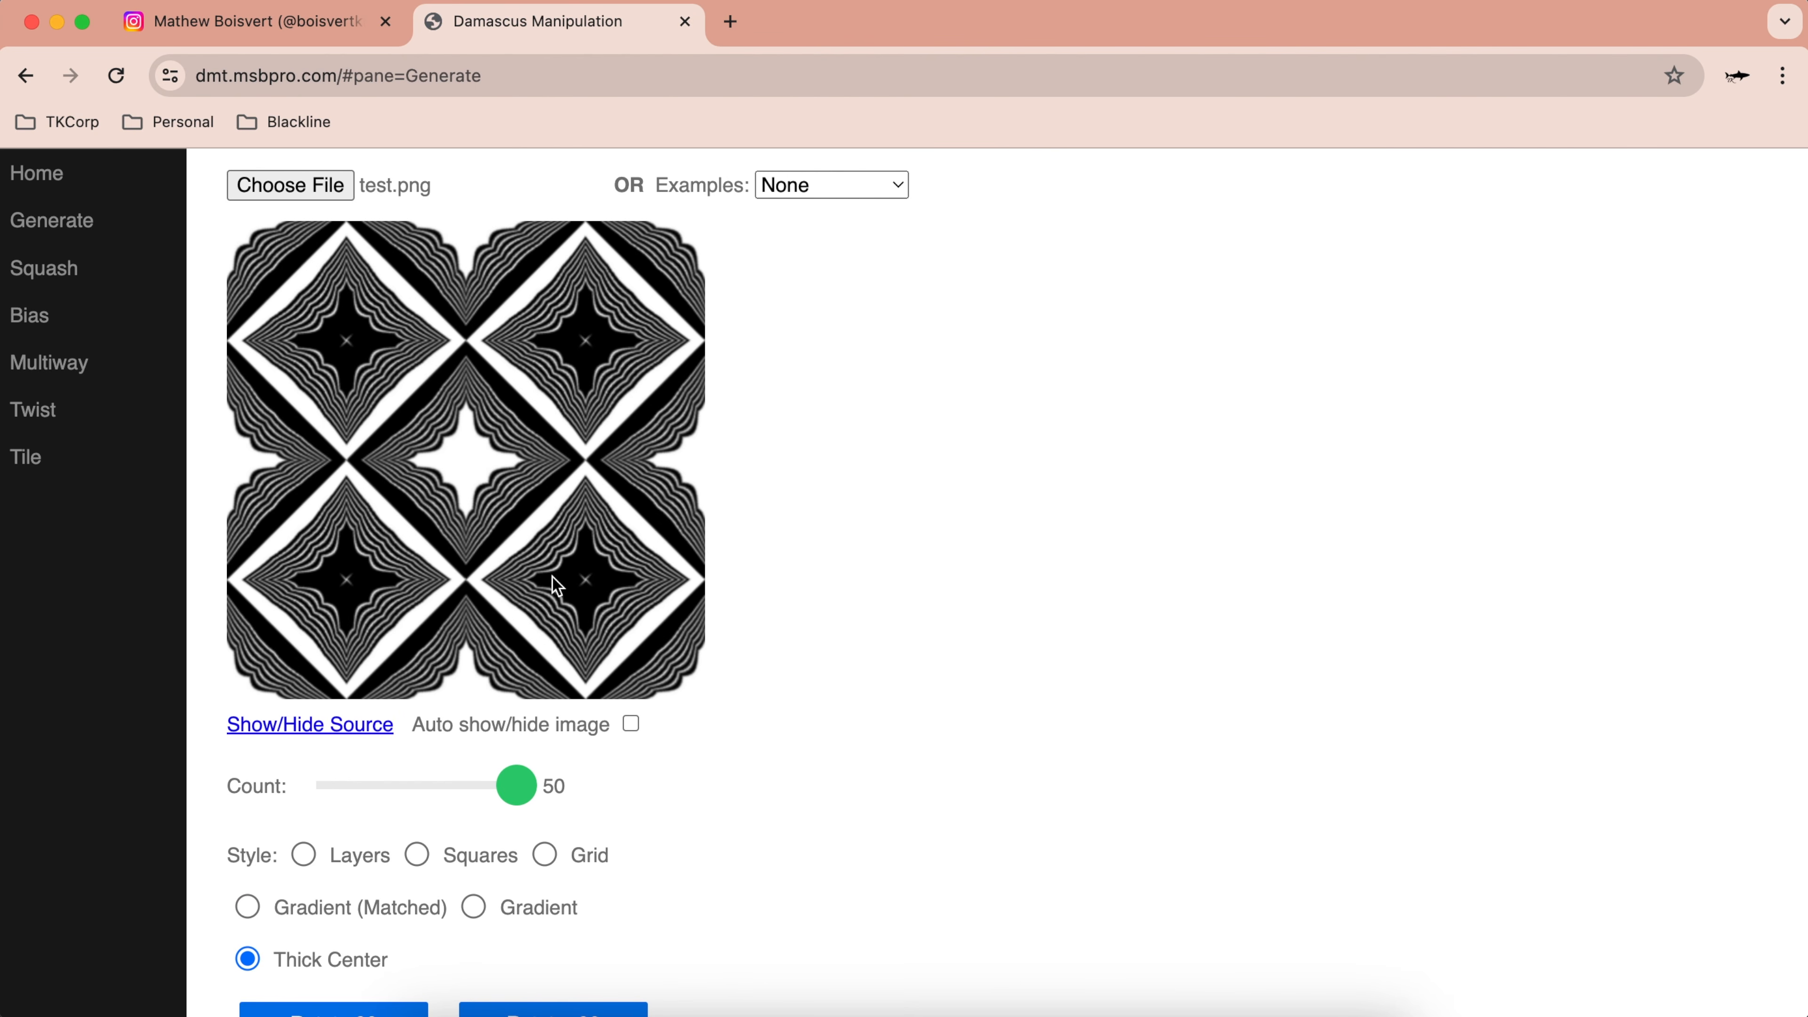